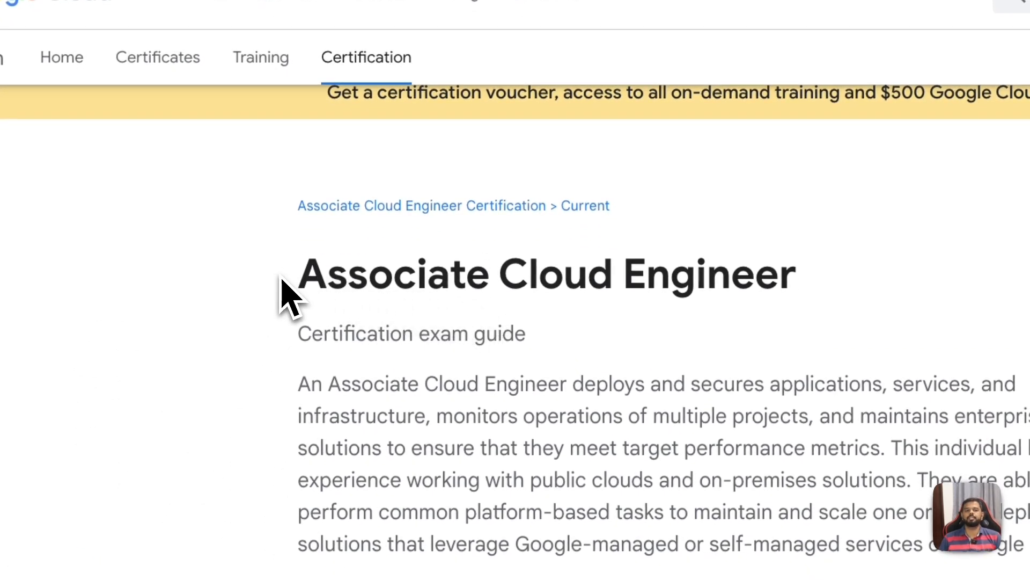
Step: Open the Implement Load Balancing on Compute Engine course from the weekly review list in the GET Certified Program email
{"action": "left_click_drag", "start_coordinate": [280, 290], "coordinate": [846, 302]}
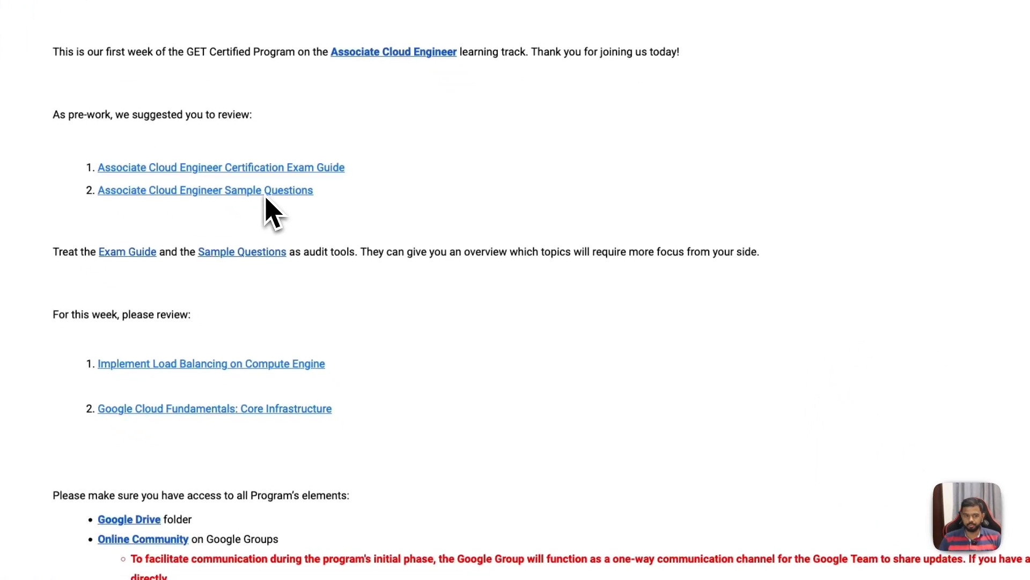
{"action": "scroll", "coordinate": [266, 212], "scroll_direction": "down", "scroll_amount": 1}
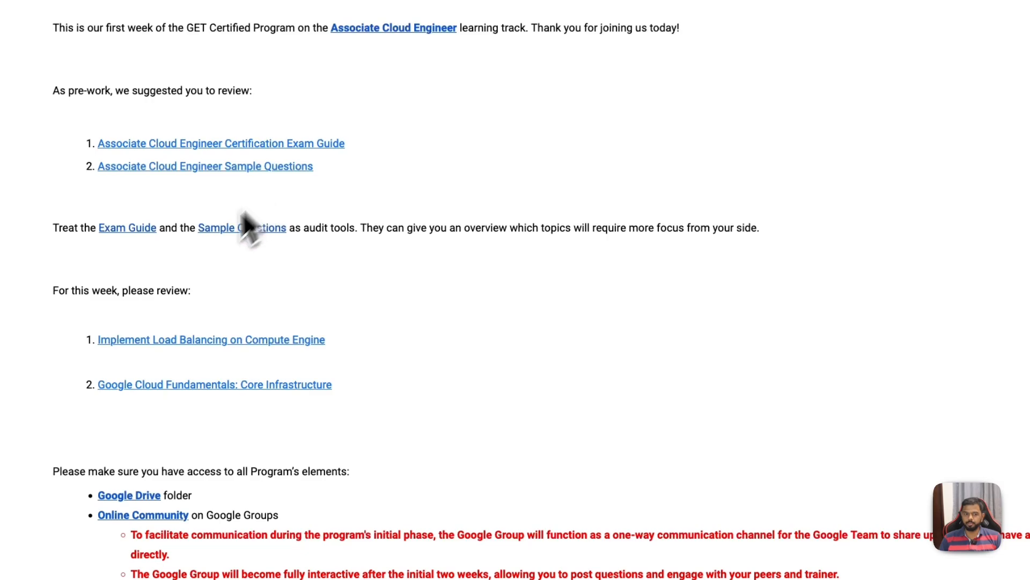
{"action": "left_click", "coordinate": [143, 339]}
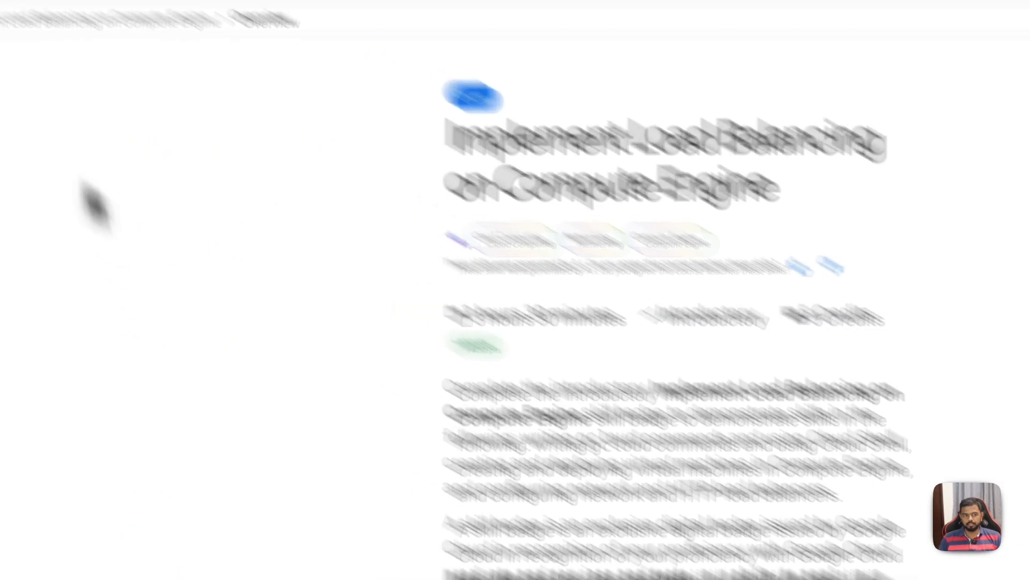
{"action": "left_click", "coordinate": [107, 22]}
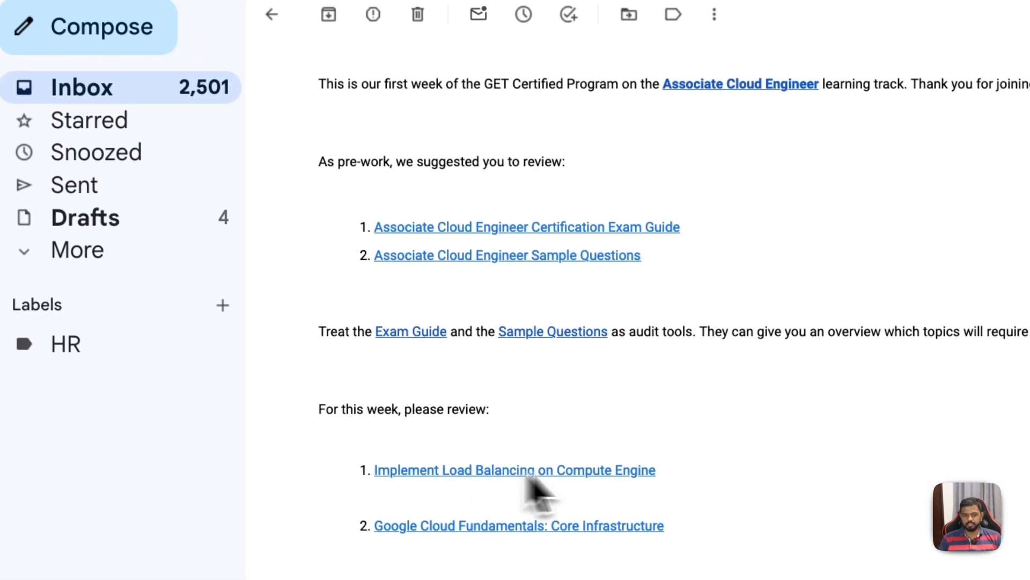
{"action": "left_click_drag", "start_coordinate": [741, 492], "coordinate": [413, 472]}
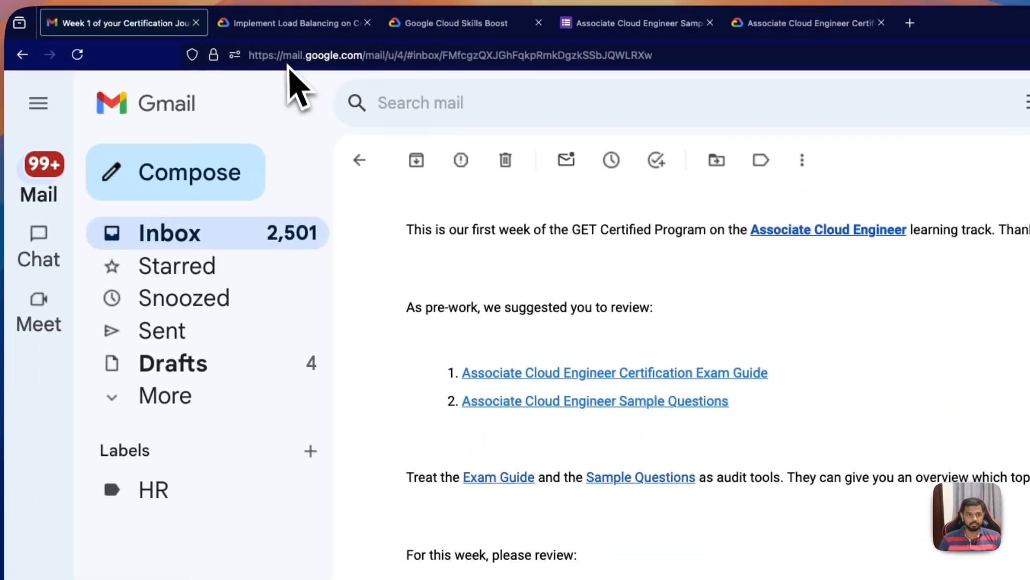
{"action": "left_click", "coordinate": [290, 32]}
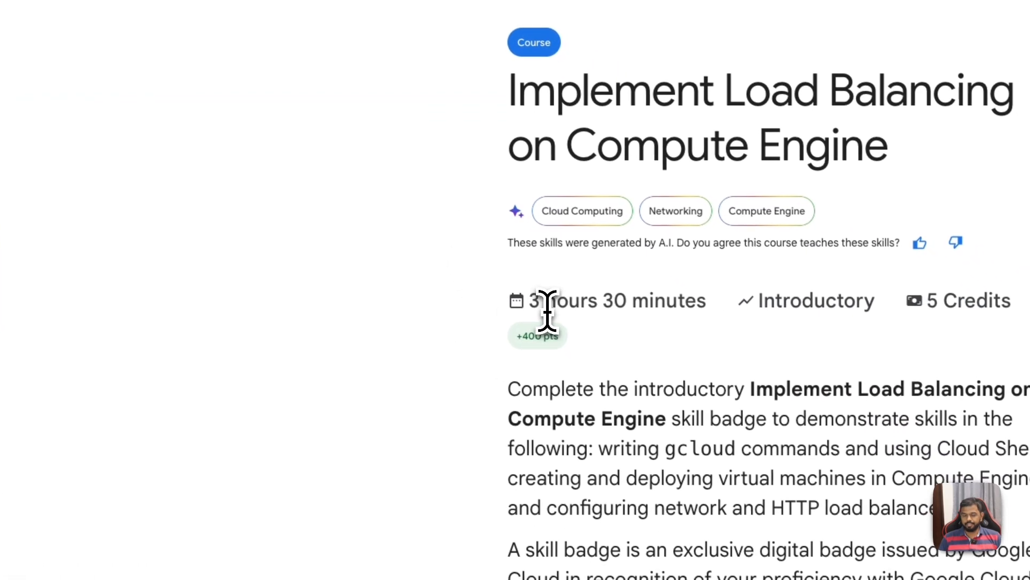
Step: Review the load balancing course's duration, its list of labs and the Your Next Steps section
{"action": "left_click_drag", "start_coordinate": [531, 306], "coordinate": [696, 306]}
{"action": "scroll", "coordinate": [397, 400], "scroll_direction": "down", "scroll_amount": 10}
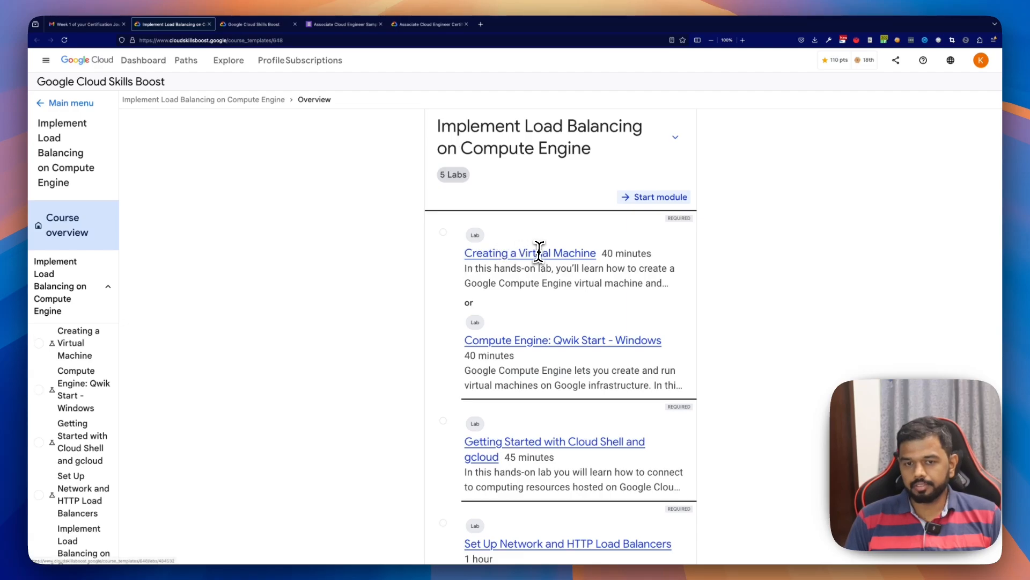
{"action": "scroll", "coordinate": [411, 322], "scroll_direction": "down", "scroll_amount": 2}
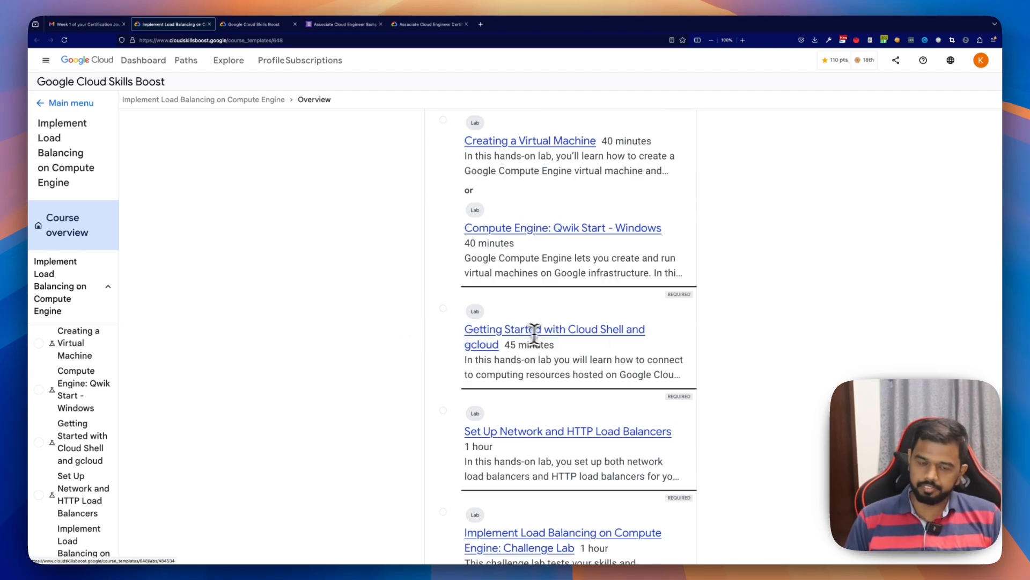
{"action": "scroll", "coordinate": [628, 368], "scroll_direction": "down", "scroll_amount": 1}
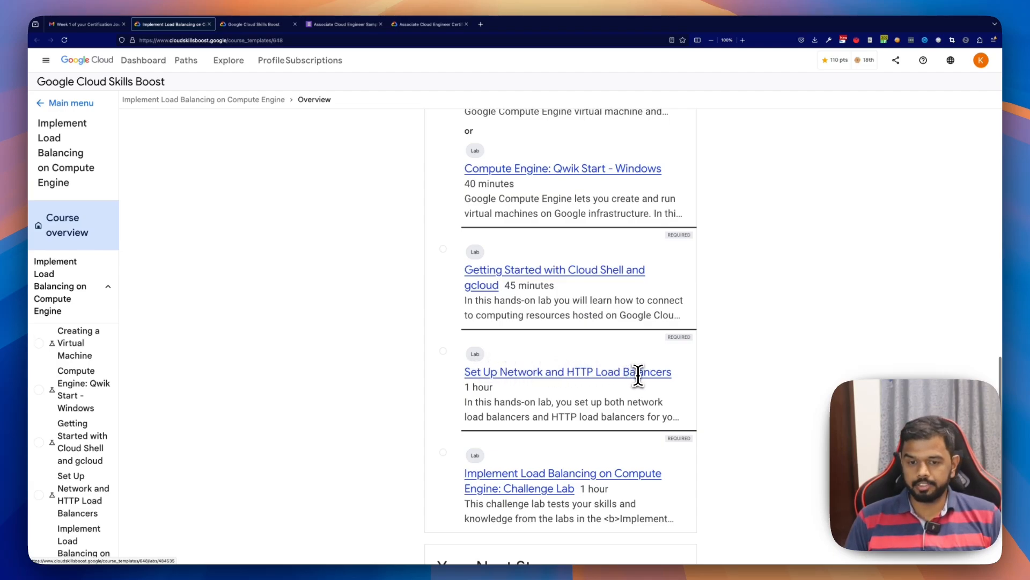
{"action": "scroll", "coordinate": [638, 374], "scroll_direction": "down", "scroll_amount": 1}
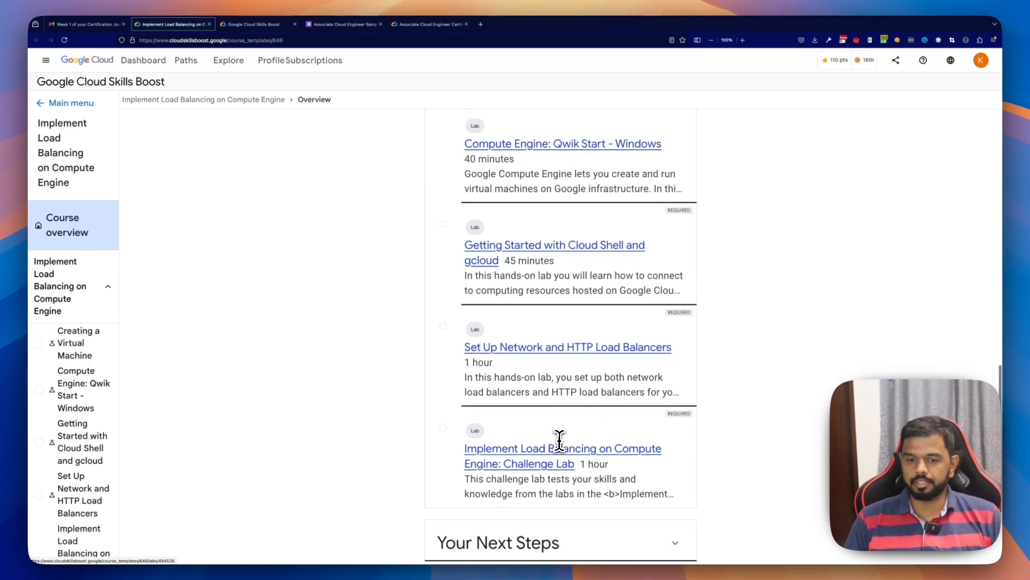
{"action": "scroll", "coordinate": [559, 440], "scroll_direction": "down", "scroll_amount": 1}
{"action": "scroll", "coordinate": [430, 434], "scroll_direction": "down", "scroll_amount": 2}
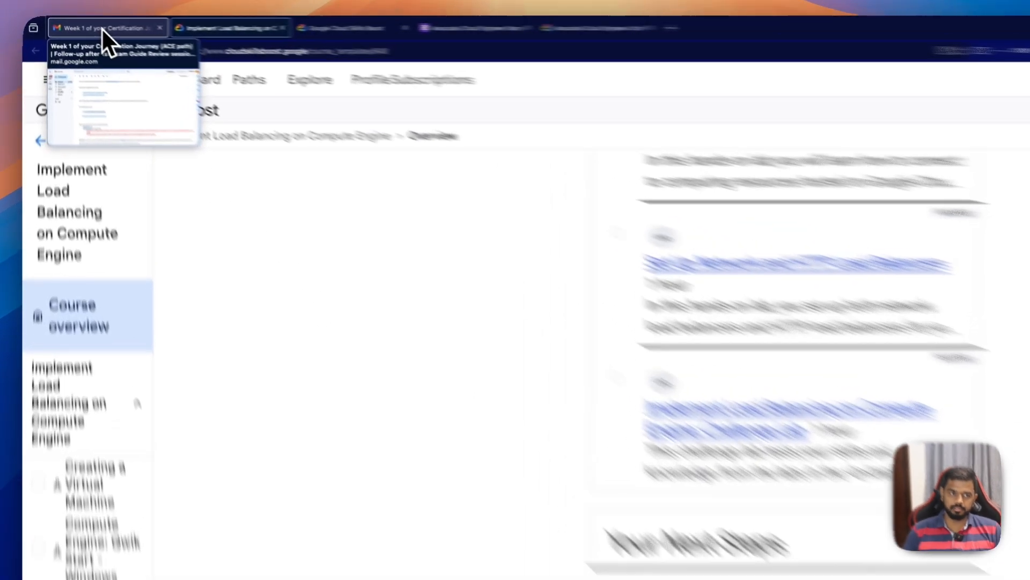
Step: Open the Google Cloud Fundamentals: Core Infrastructure course from the email in a new tab and look over its modules
{"action": "left_click", "coordinate": [86, 25]}
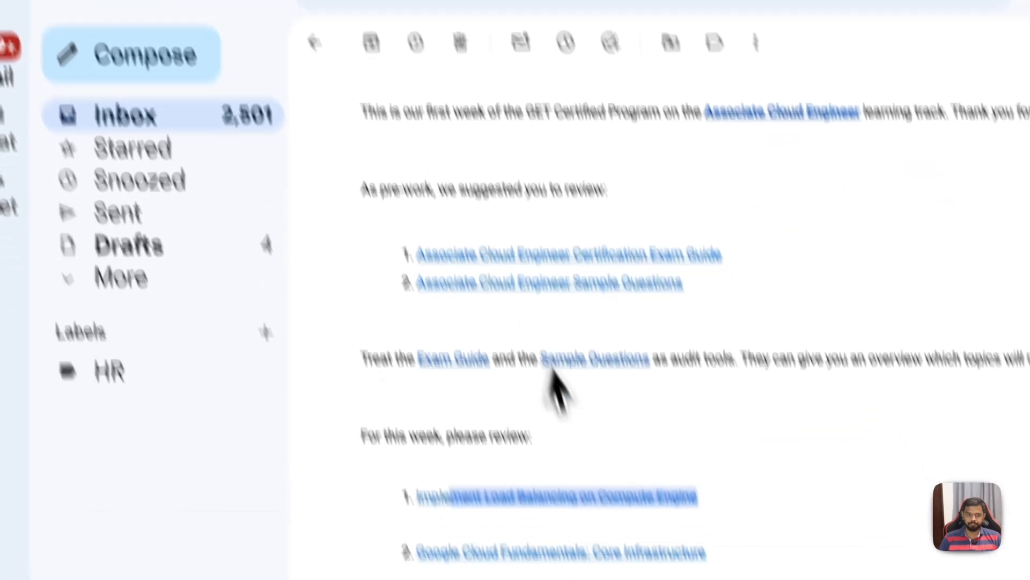
{"action": "left_click", "coordinate": [455, 483]}
{"action": "right_click", "coordinate": [503, 440]}
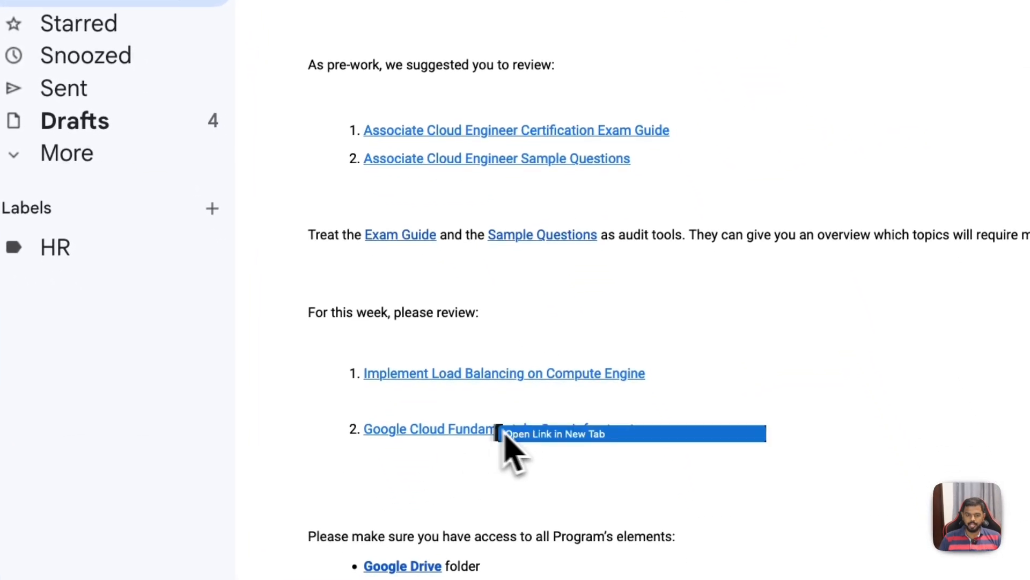
{"action": "left_click", "coordinate": [573, 433]}
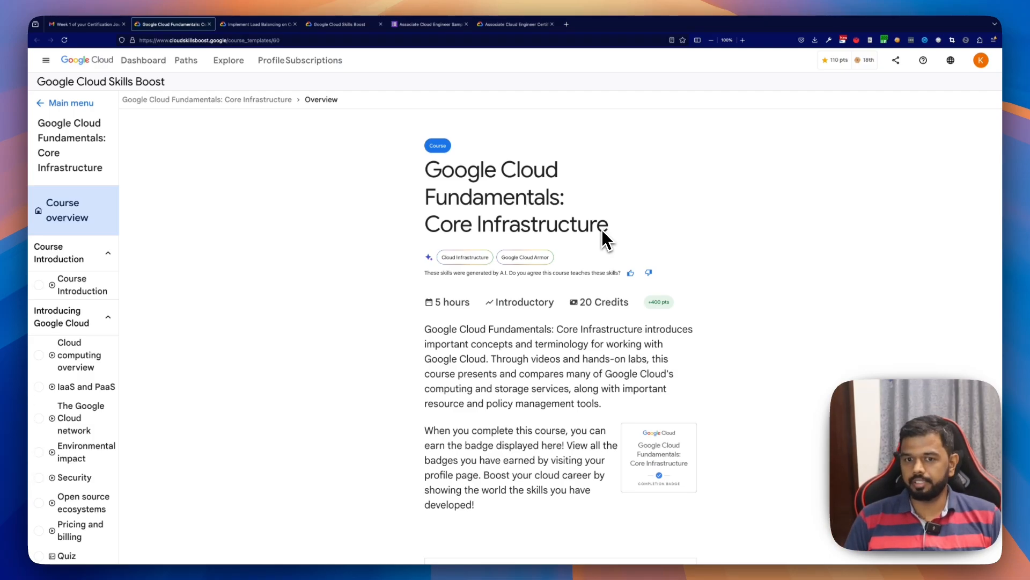
{"action": "scroll", "coordinate": [421, 312], "scroll_direction": "down", "scroll_amount": 5}
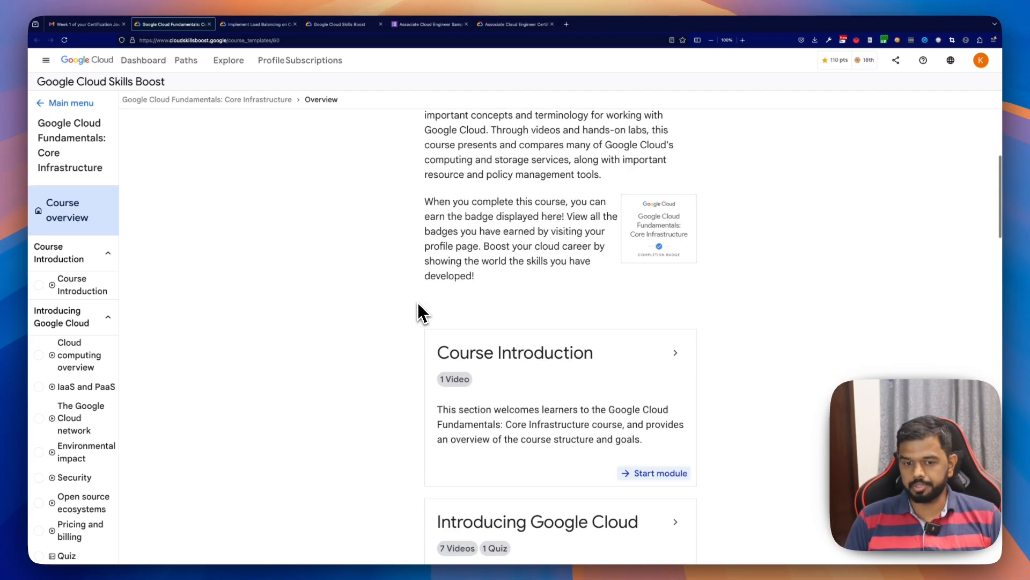
{"action": "scroll", "coordinate": [422, 311], "scroll_direction": "down", "scroll_amount": 7}
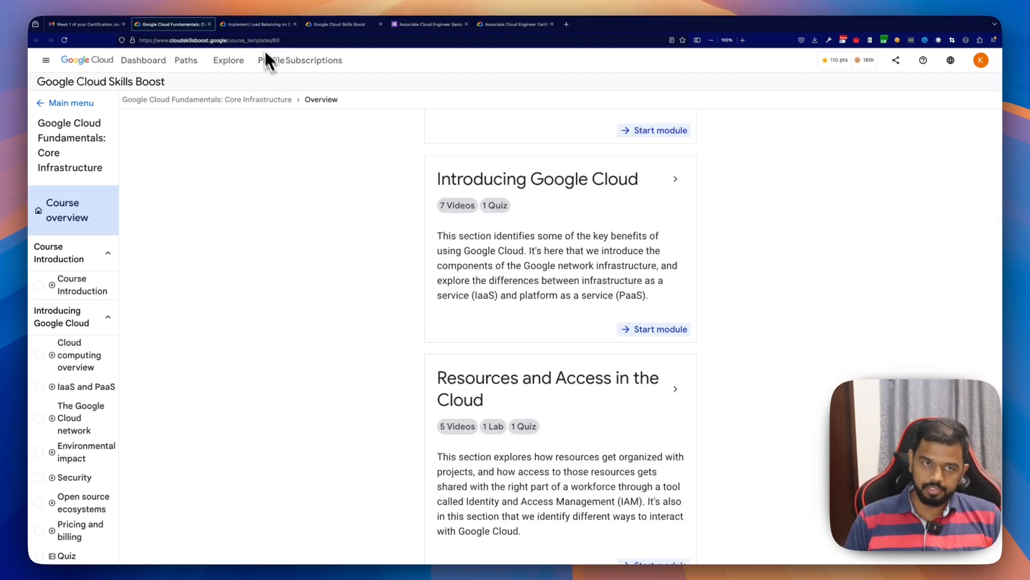
Step: Return to the Implement Load Balancing on Compute Engine course, open its Creating a Virtual Machine lab and start the lab
{"action": "left_click", "coordinate": [257, 24]}
{"action": "scroll", "coordinate": [497, 451], "scroll_direction": "up", "scroll_amount": 10}
{"action": "scroll", "coordinate": [473, 424], "scroll_direction": "down", "scroll_amount": 10}
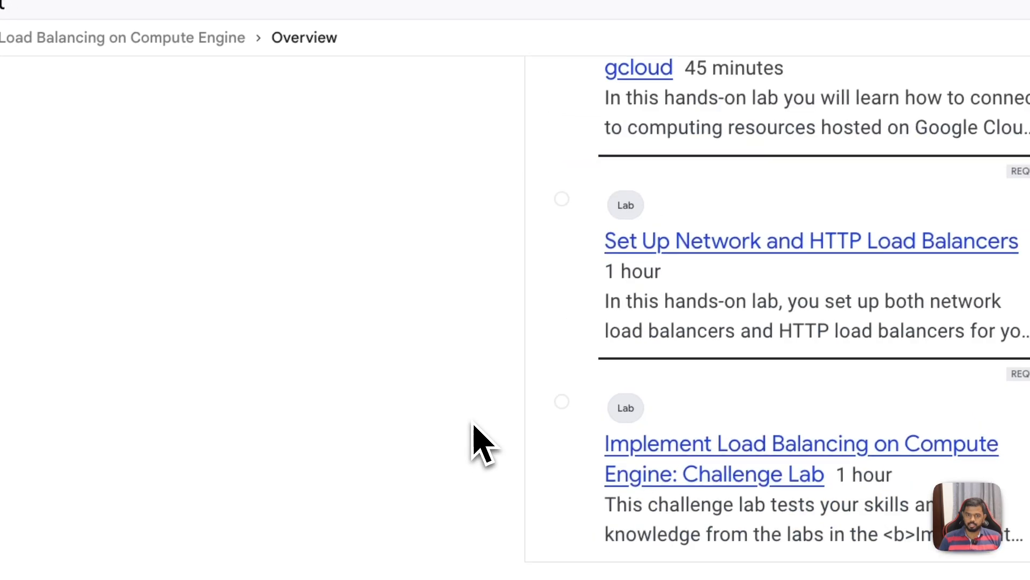
{"action": "scroll", "coordinate": [474, 407], "scroll_direction": "up", "scroll_amount": 15}
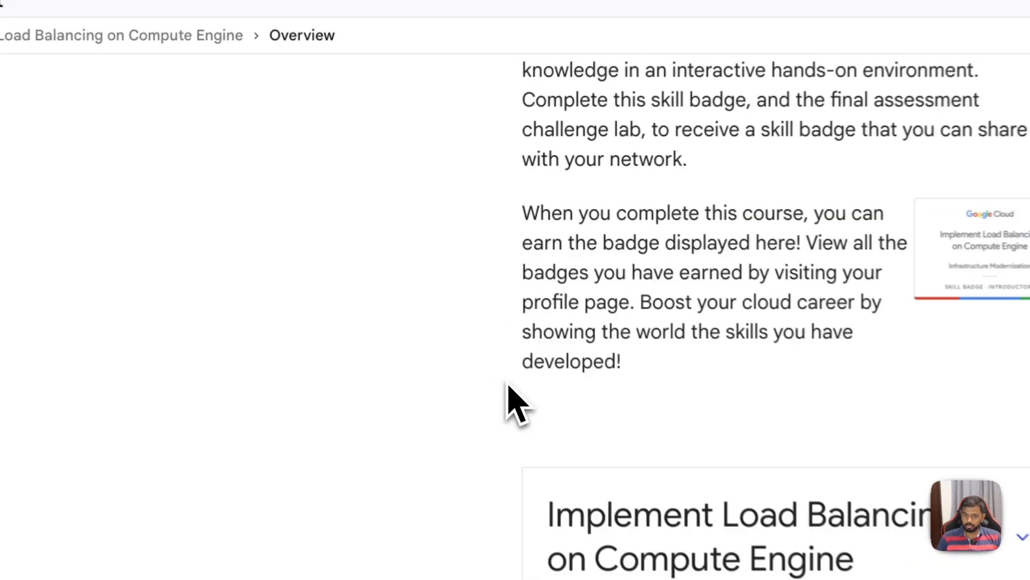
{"action": "scroll", "coordinate": [472, 333], "scroll_direction": "down", "scroll_amount": 5}
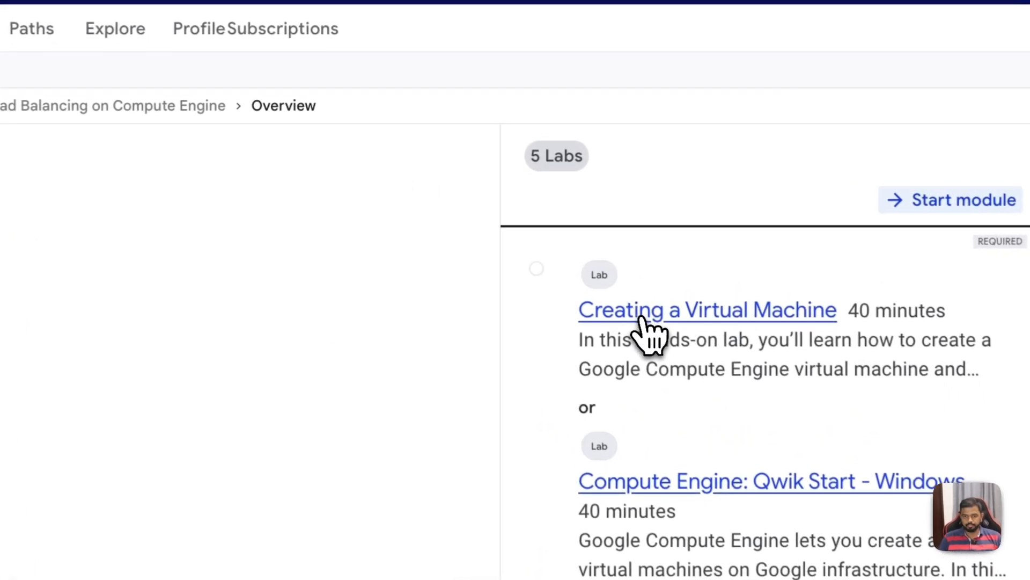
{"action": "left_click", "coordinate": [499, 214]}
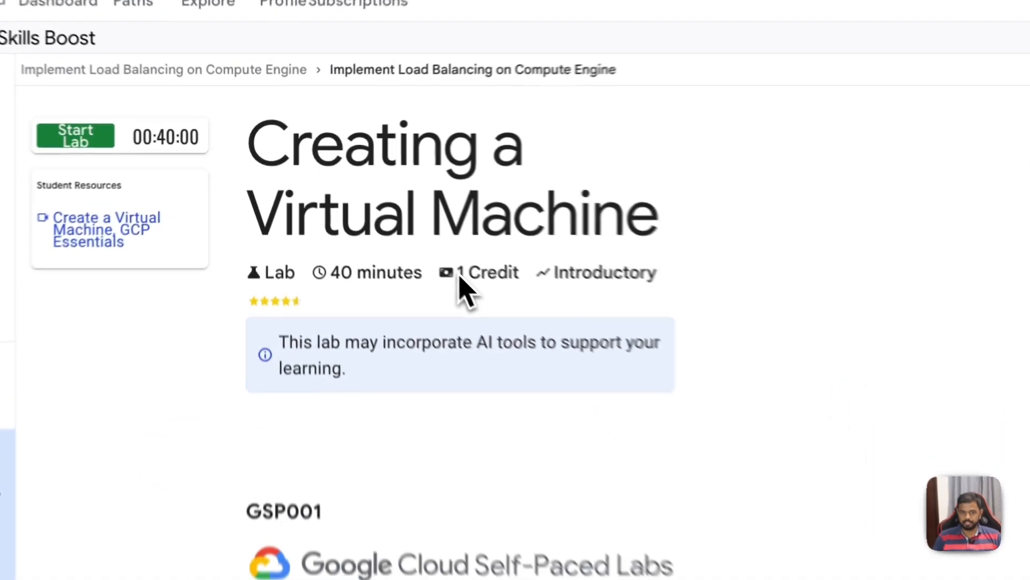
{"action": "left_click_drag", "start_coordinate": [370, 216], "coordinate": [395, 216]}
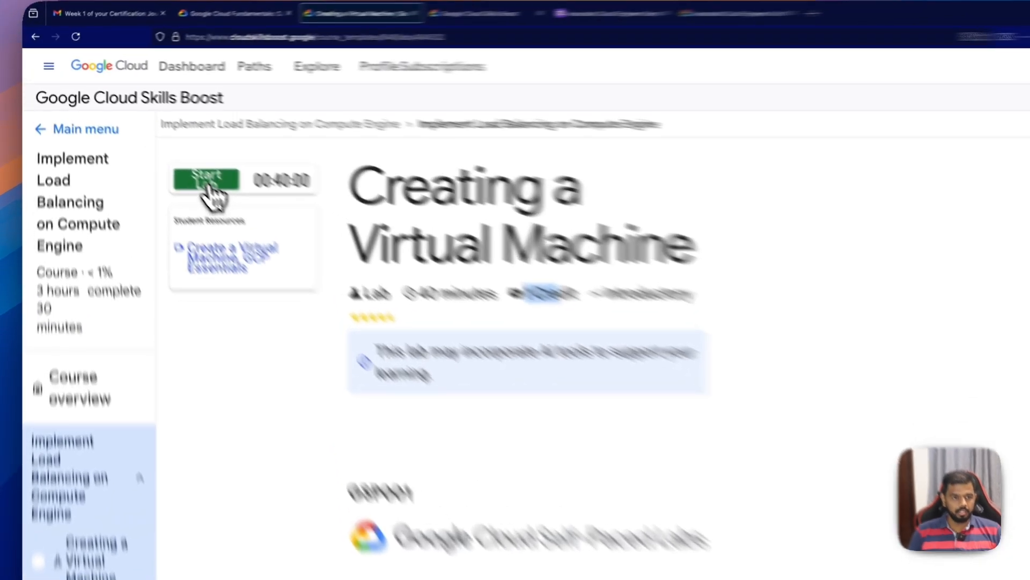
{"action": "left_click", "coordinate": [209, 185]}
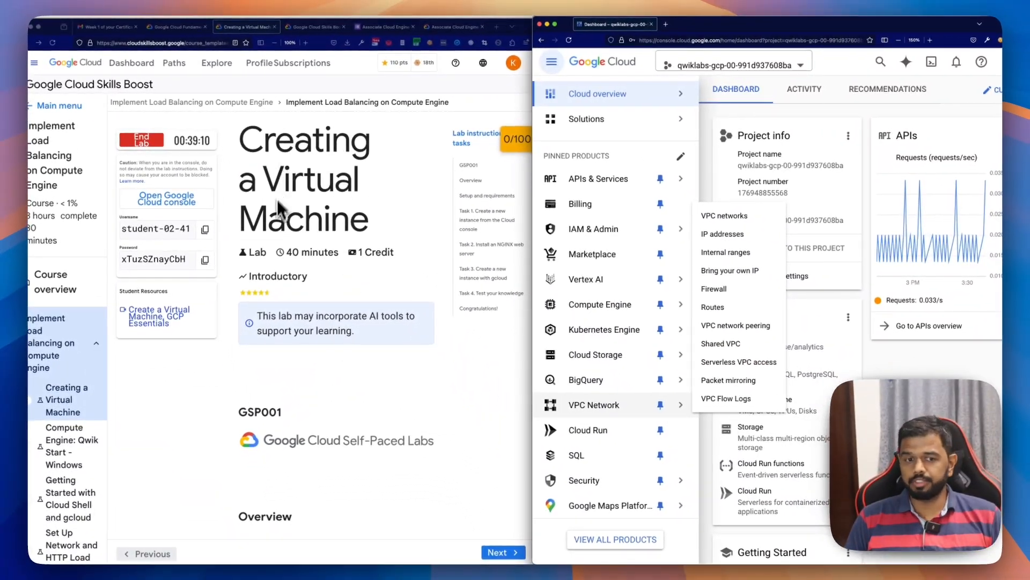
Step: Read the lab's Overview, the What you'll do objectives and the Prerequisites, highlighting the objectives and the text editors
{"action": "scroll", "coordinate": [278, 209], "scroll_direction": "down", "scroll_amount": 6}
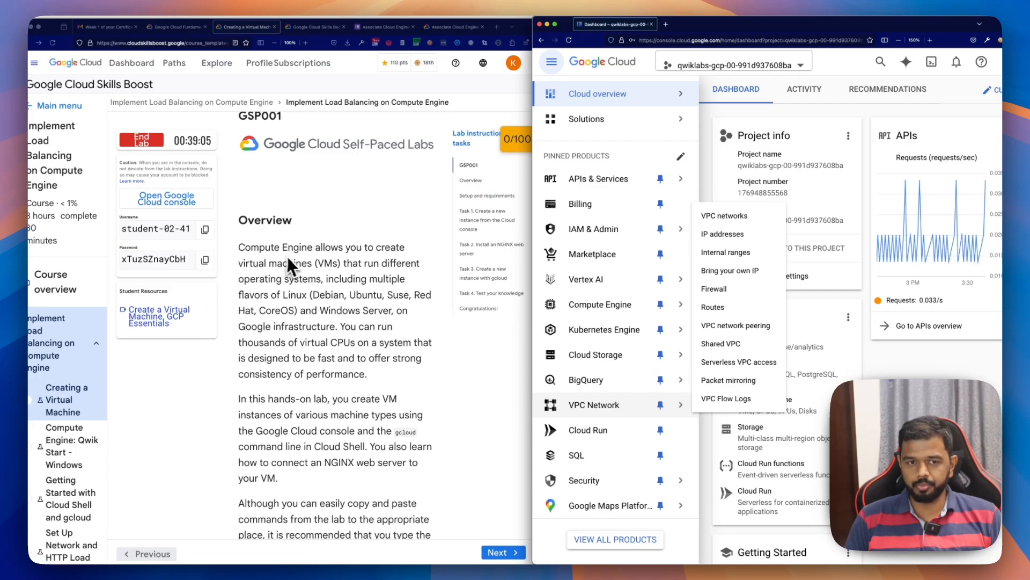
{"action": "scroll", "coordinate": [319, 275], "scroll_direction": "down", "scroll_amount": 1}
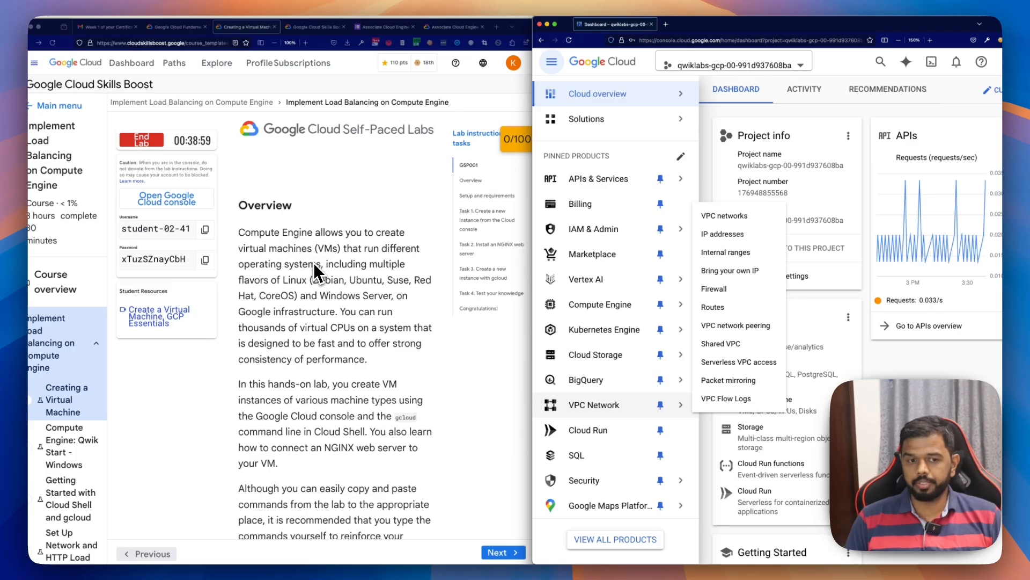
{"action": "scroll", "coordinate": [320, 255], "scroll_direction": "down", "scroll_amount": 5}
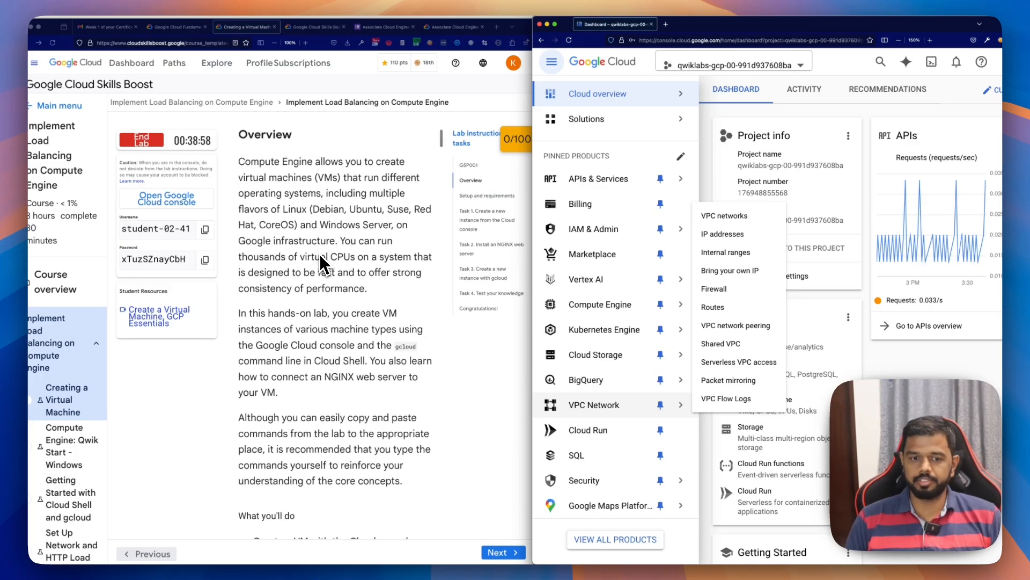
{"action": "scroll", "coordinate": [319, 256], "scroll_direction": "down", "scroll_amount": 5}
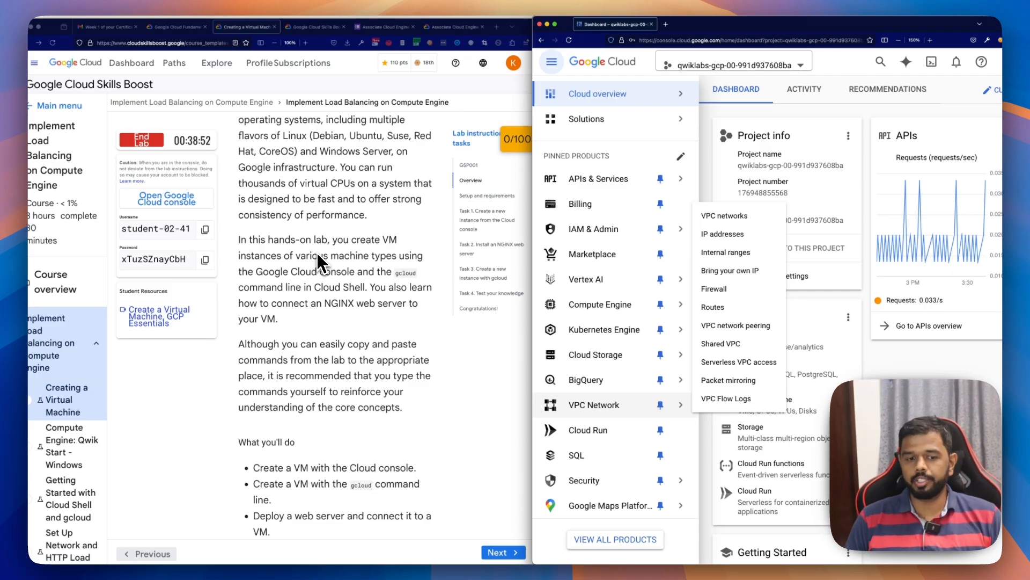
{"action": "scroll", "coordinate": [317, 252], "scroll_direction": "down", "scroll_amount": 3}
{"action": "scroll", "coordinate": [305, 332], "scroll_direction": "down", "scroll_amount": 5}
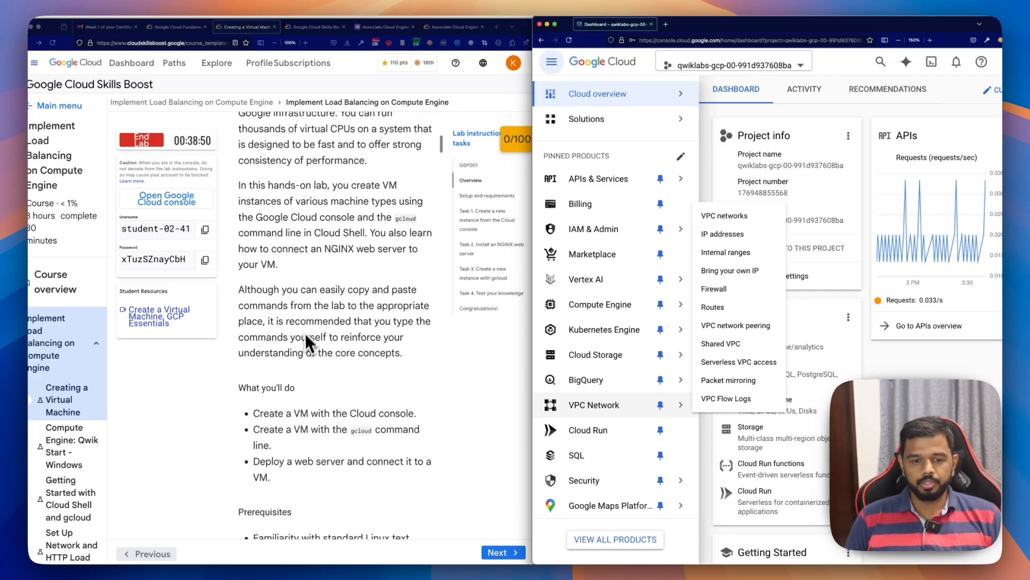
{"action": "scroll", "coordinate": [305, 343], "scroll_direction": "down", "scroll_amount": 3}
{"action": "left_click_drag", "start_coordinate": [365, 263], "coordinate": [613, 267]}
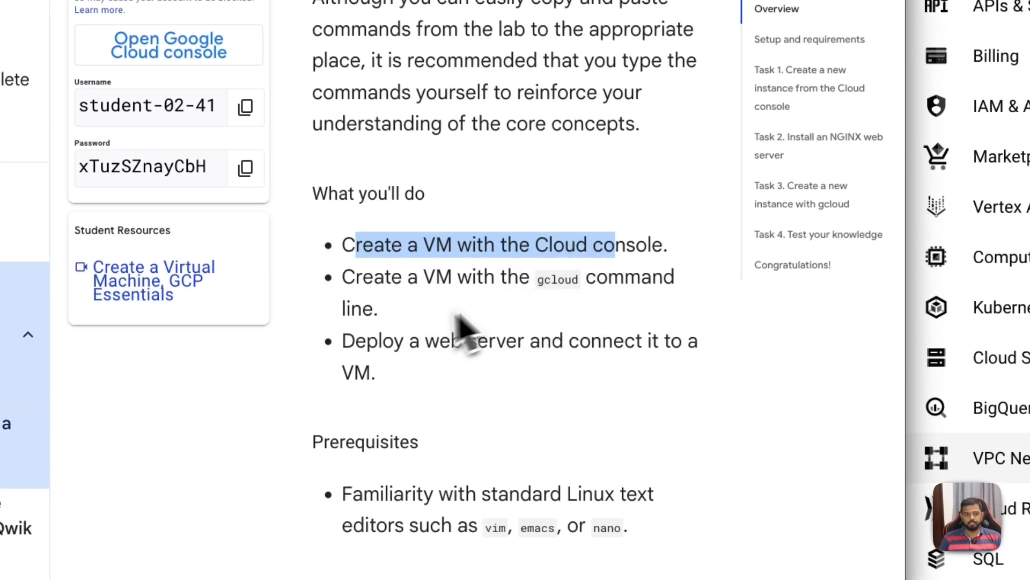
{"action": "left_click_drag", "start_coordinate": [364, 277], "coordinate": [649, 284]}
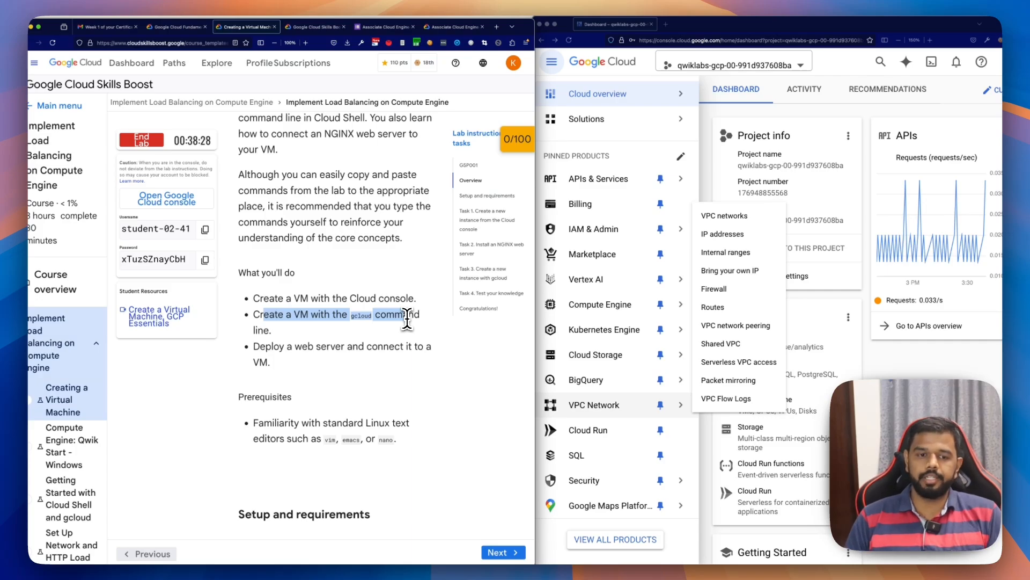
{"action": "left_click", "coordinate": [404, 325]}
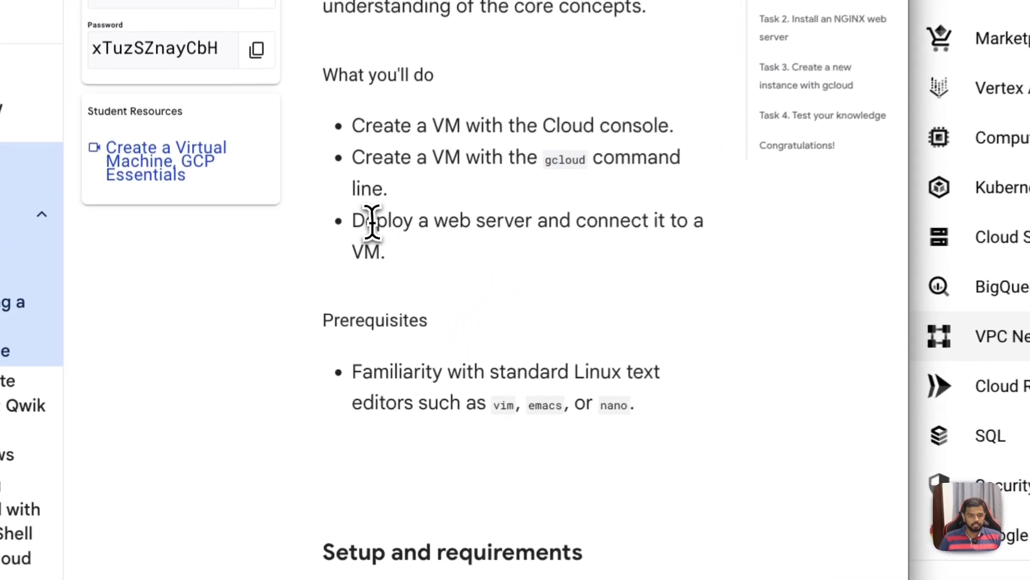
{"action": "left_click_drag", "start_coordinate": [372, 221], "coordinate": [546, 256]}
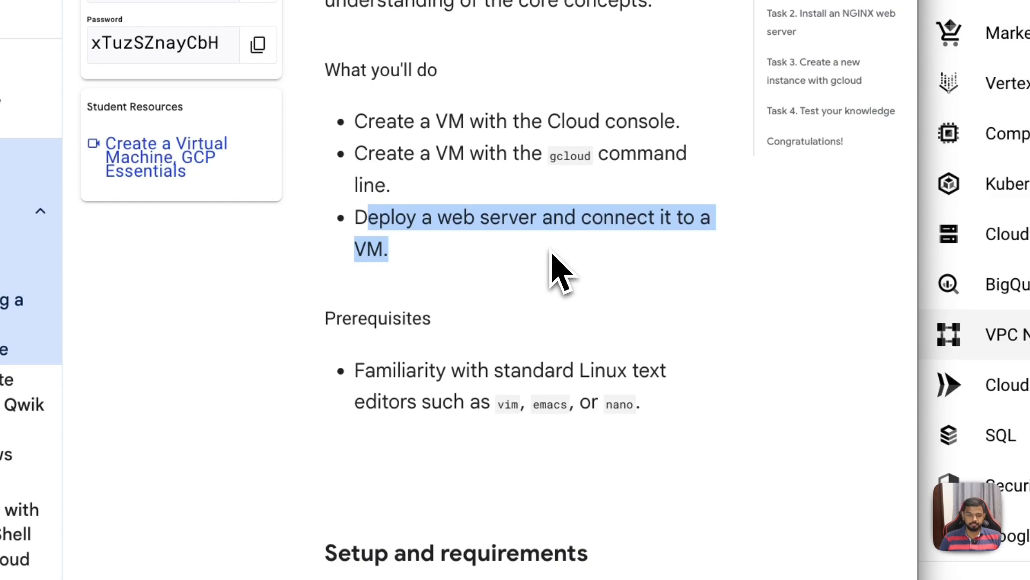
{"action": "scroll", "coordinate": [555, 271], "scroll_direction": "down", "scroll_amount": 3}
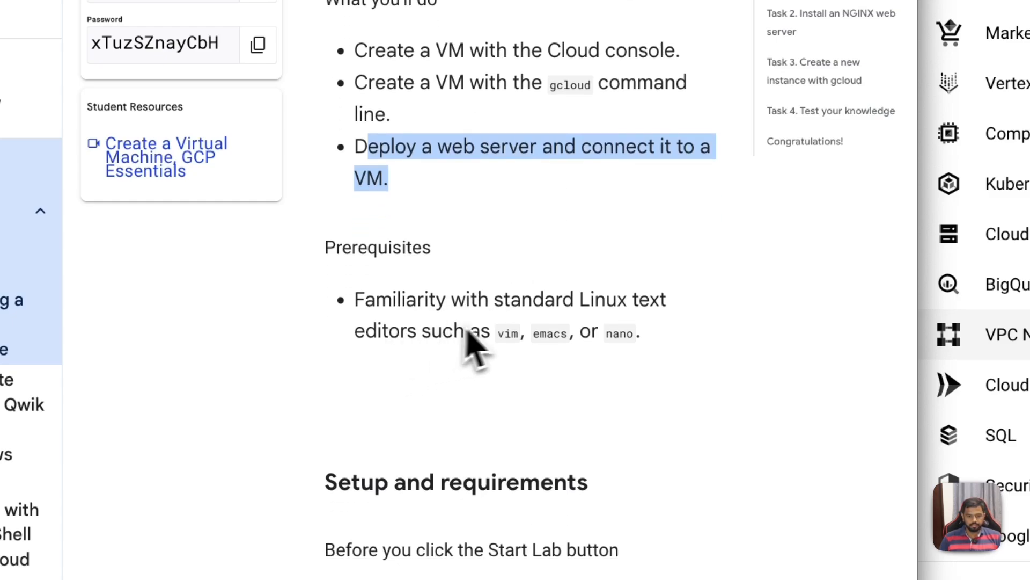
{"action": "left_click_drag", "start_coordinate": [499, 334], "coordinate": [643, 346]}
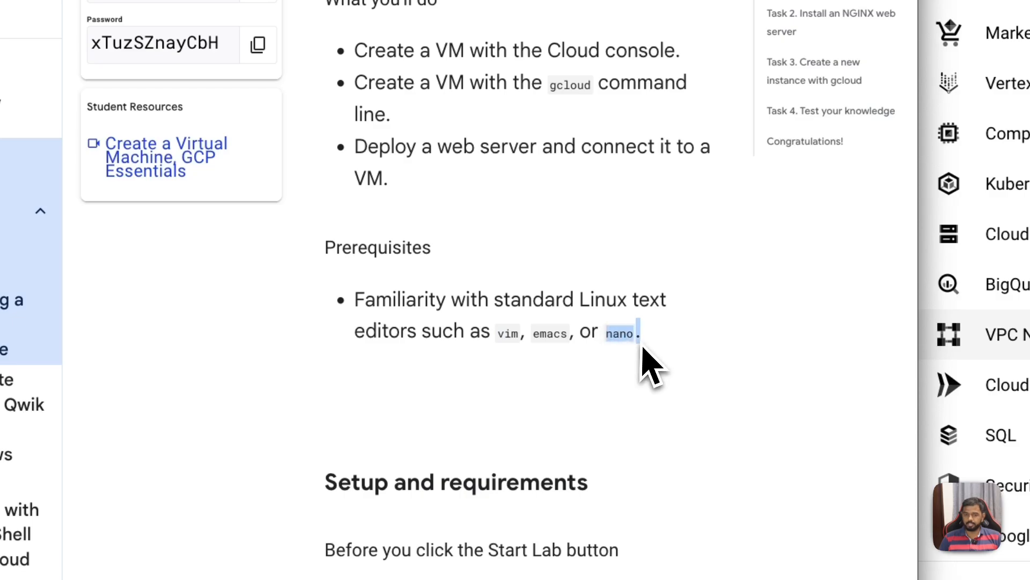
Step: Read the lab's Setup and requirements section from the start instructions through to the Activate Cloud Shell part
{"action": "scroll", "coordinate": [638, 345], "scroll_direction": "down", "scroll_amount": 2}
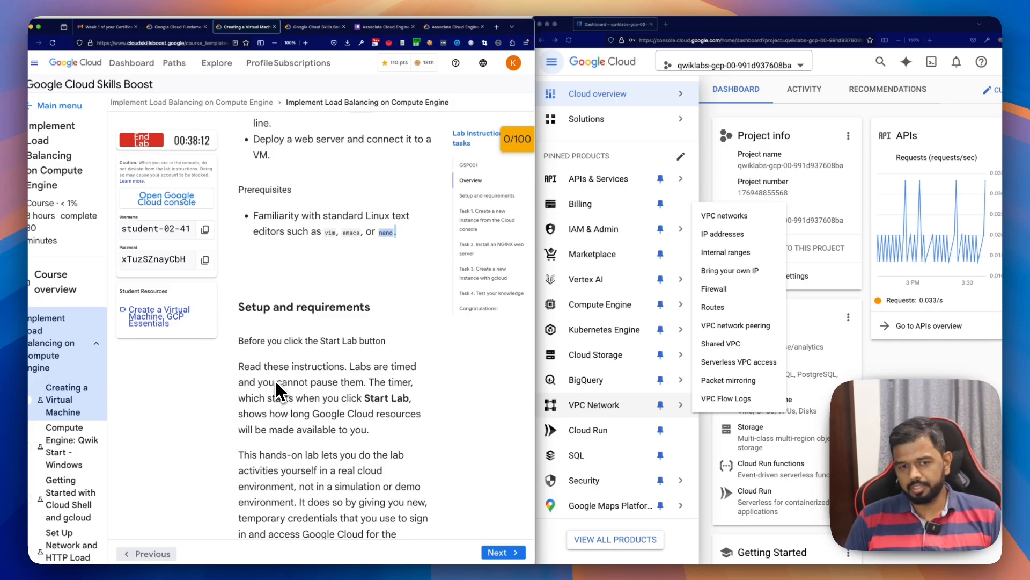
{"action": "scroll", "coordinate": [266, 325], "scroll_direction": "down", "scroll_amount": 1}
{"action": "scroll", "coordinate": [263, 308], "scroll_direction": "down", "scroll_amount": 10}
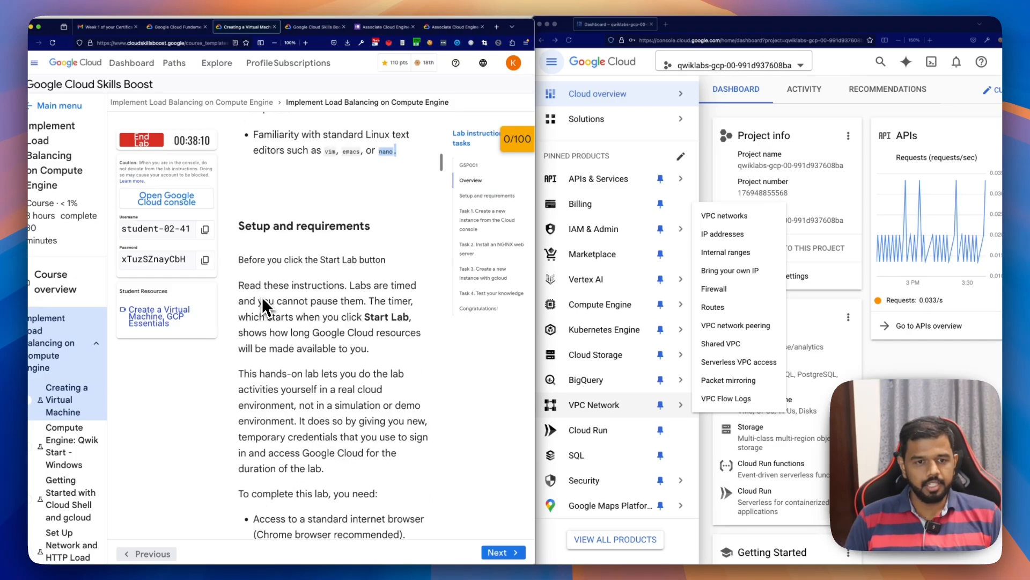
{"action": "scroll", "coordinate": [337, 358], "scroll_direction": "down", "scroll_amount": 10}
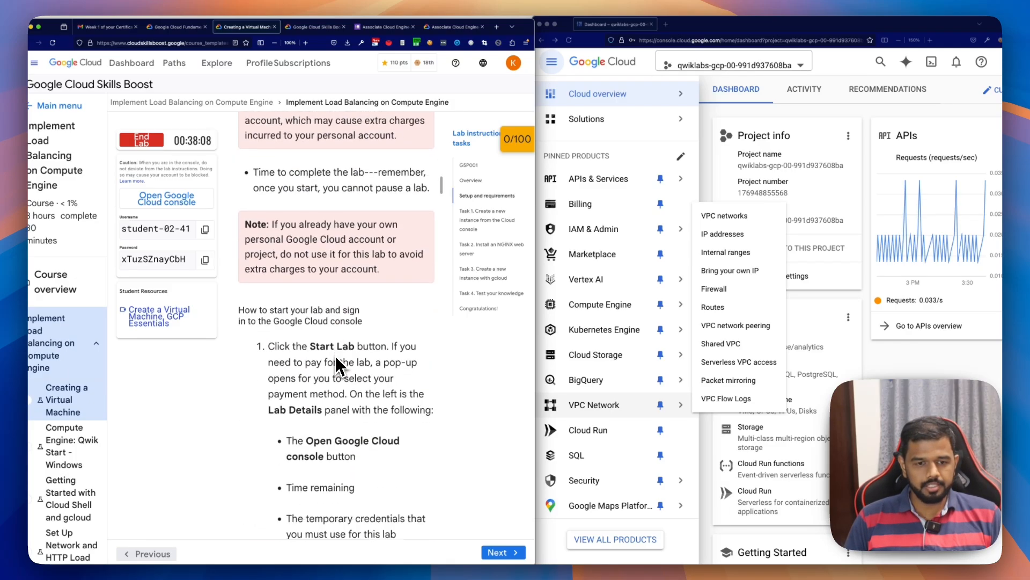
{"action": "scroll", "coordinate": [334, 375], "scroll_direction": "down", "scroll_amount": 15}
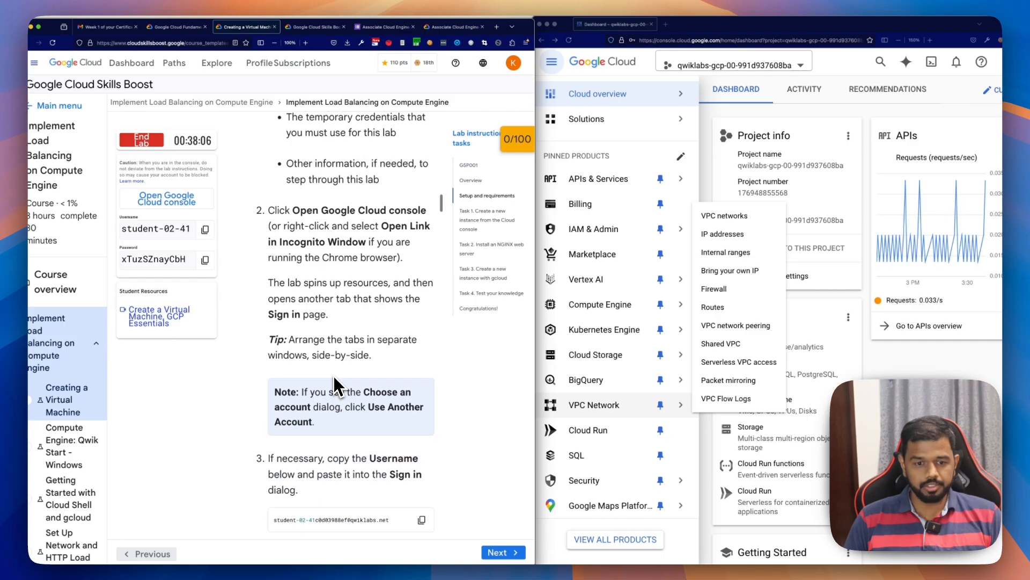
{"action": "scroll", "coordinate": [334, 376], "scroll_direction": "down", "scroll_amount": 15}
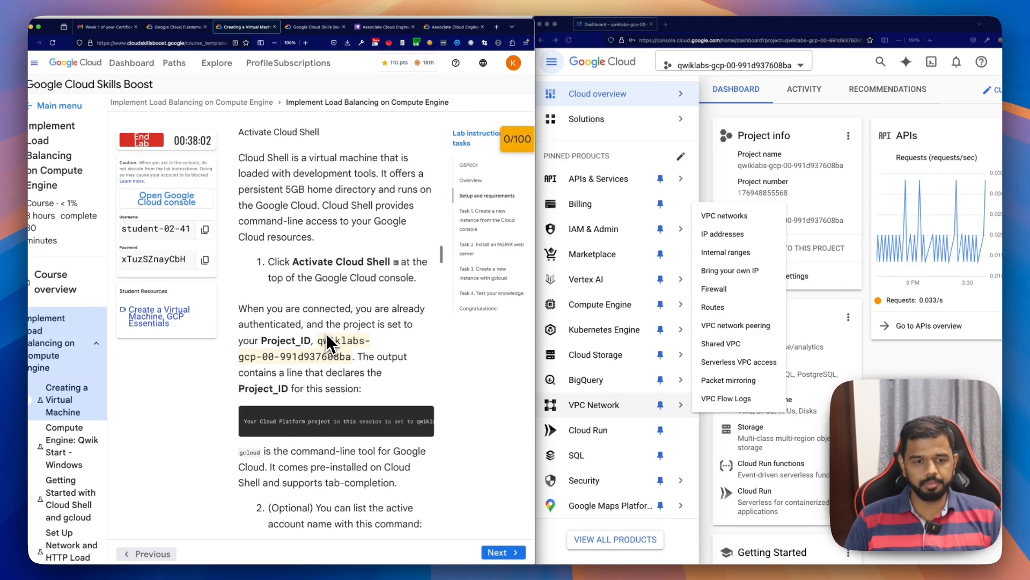
{"action": "scroll", "coordinate": [325, 335], "scroll_direction": "up", "scroll_amount": 1}
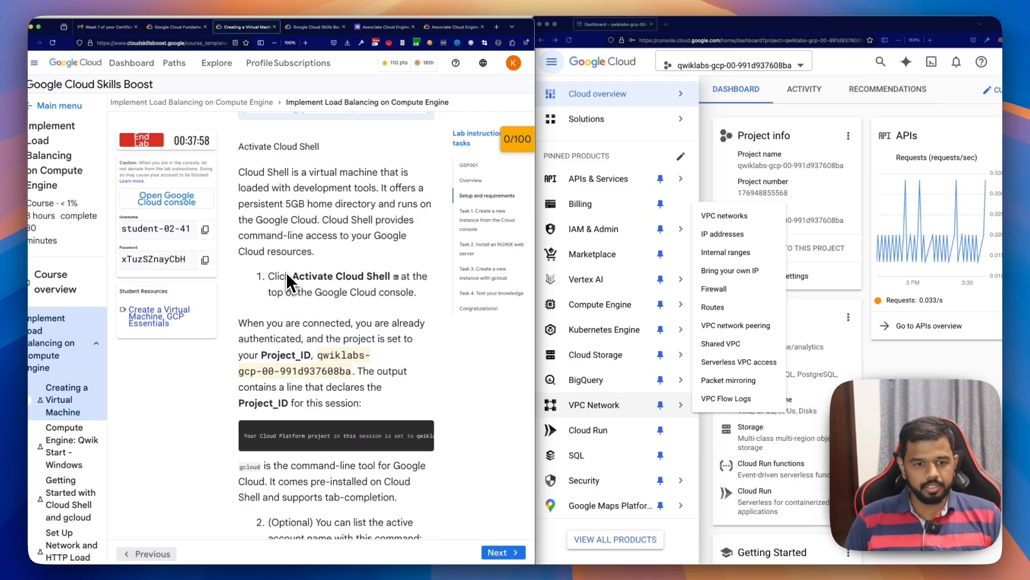
{"action": "scroll", "coordinate": [286, 273], "scroll_direction": "up", "scroll_amount": 2}
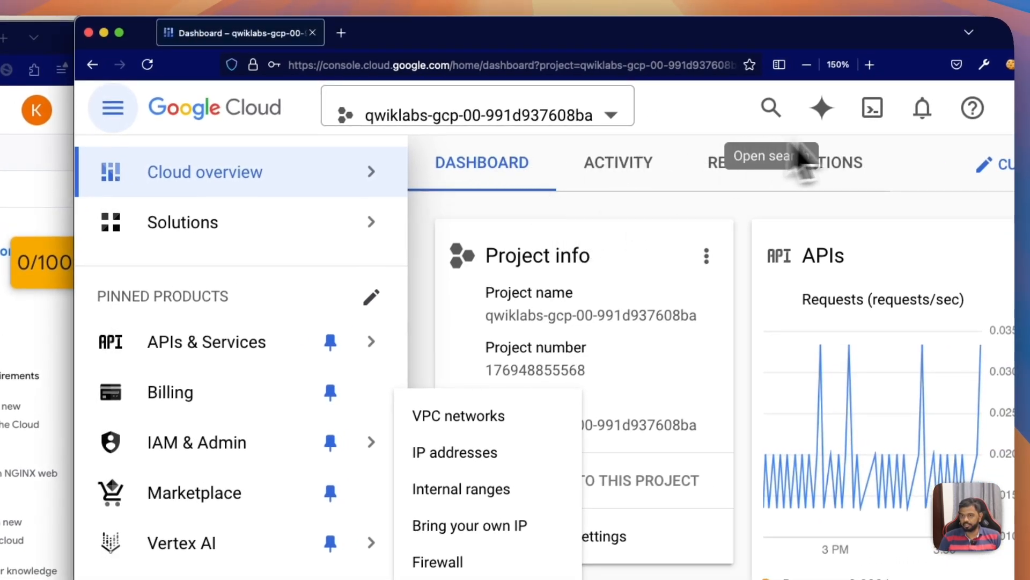
Step: Activate Cloud Shell in the Google Cloud console, clear the overlapping navigation and enlarge the terminal pane
{"action": "left_click", "coordinate": [873, 110]}
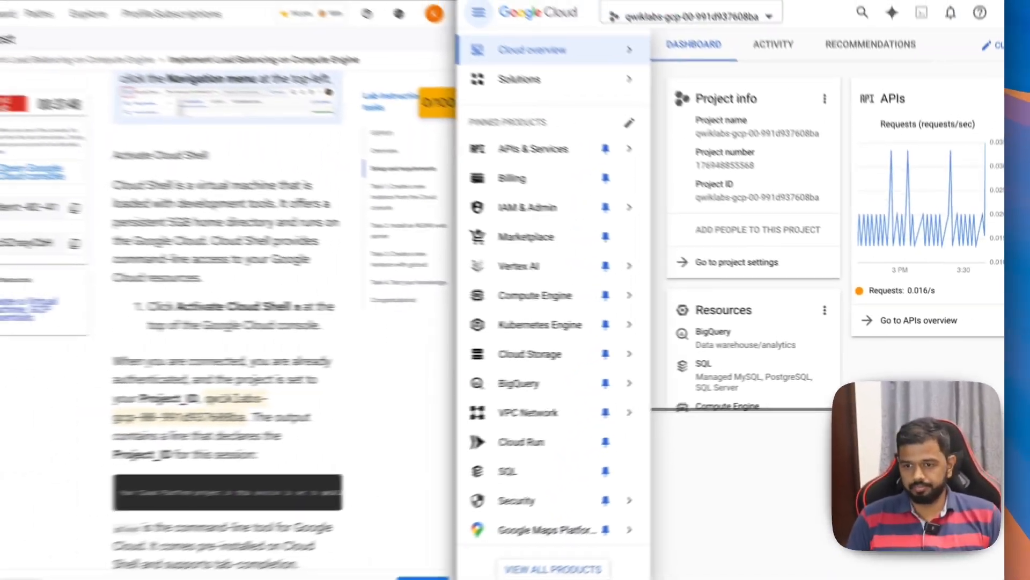
{"action": "scroll", "coordinate": [348, 426], "scroll_direction": "down", "scroll_amount": 5}
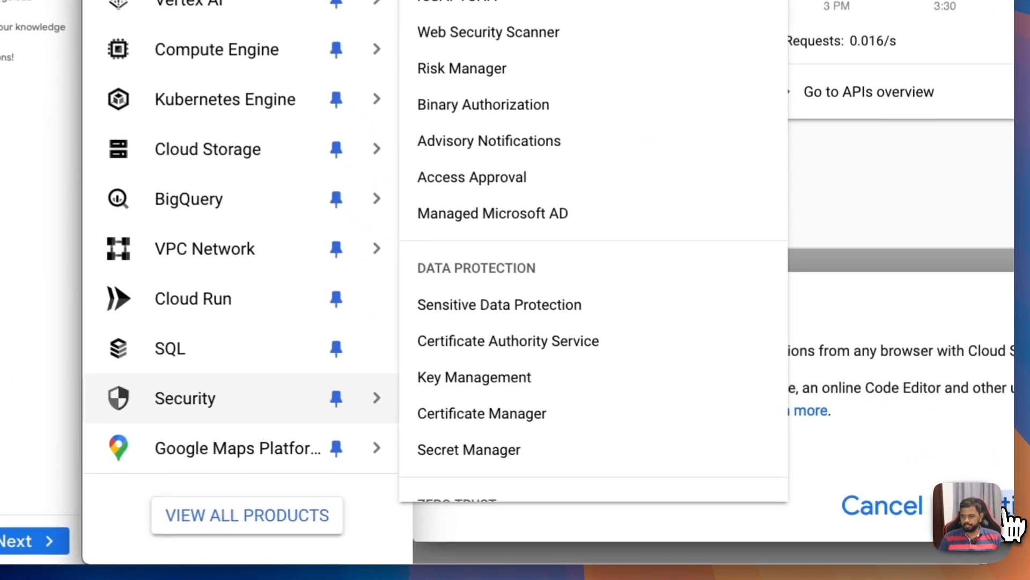
{"action": "left_click", "coordinate": [1006, 514]}
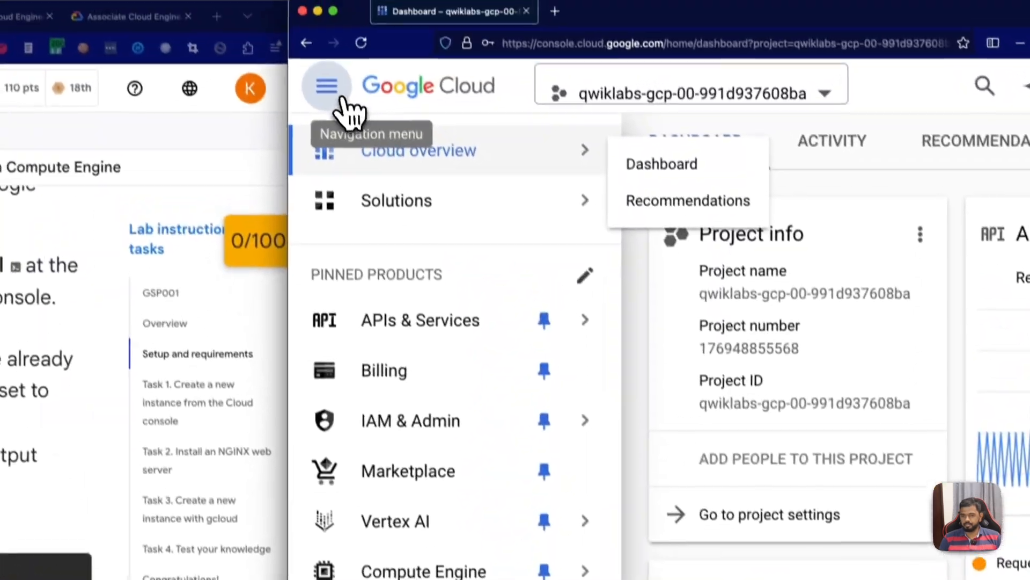
{"action": "left_click", "coordinate": [328, 86]}
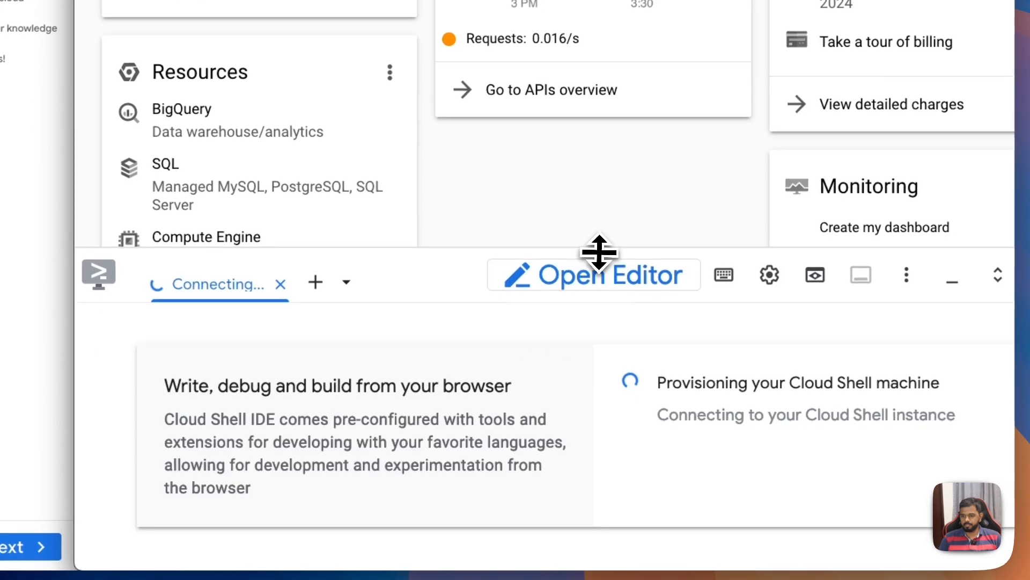
{"action": "left_click_drag", "start_coordinate": [599, 256], "coordinate": [581, 122]}
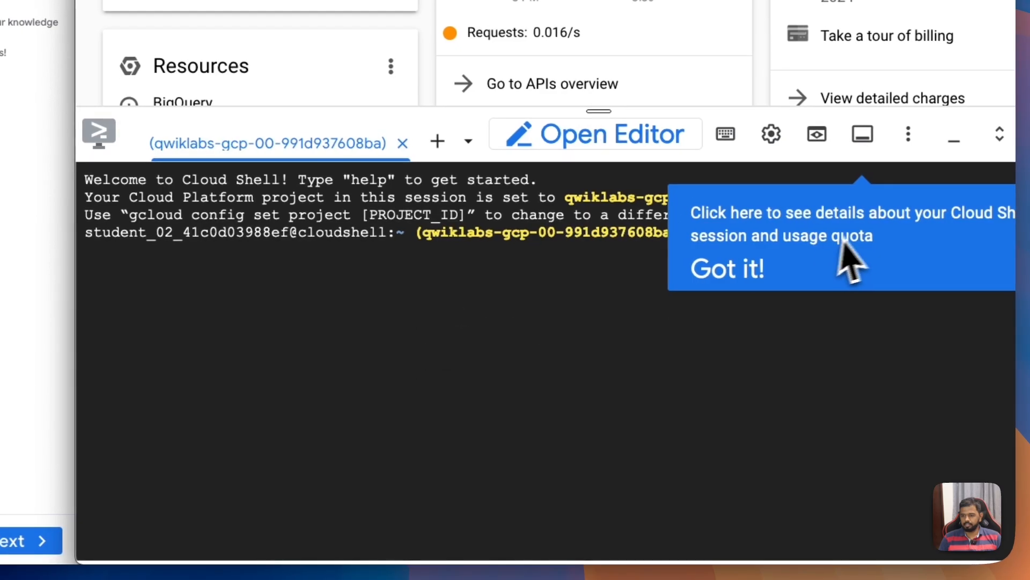
{"action": "left_click", "coordinate": [738, 273]}
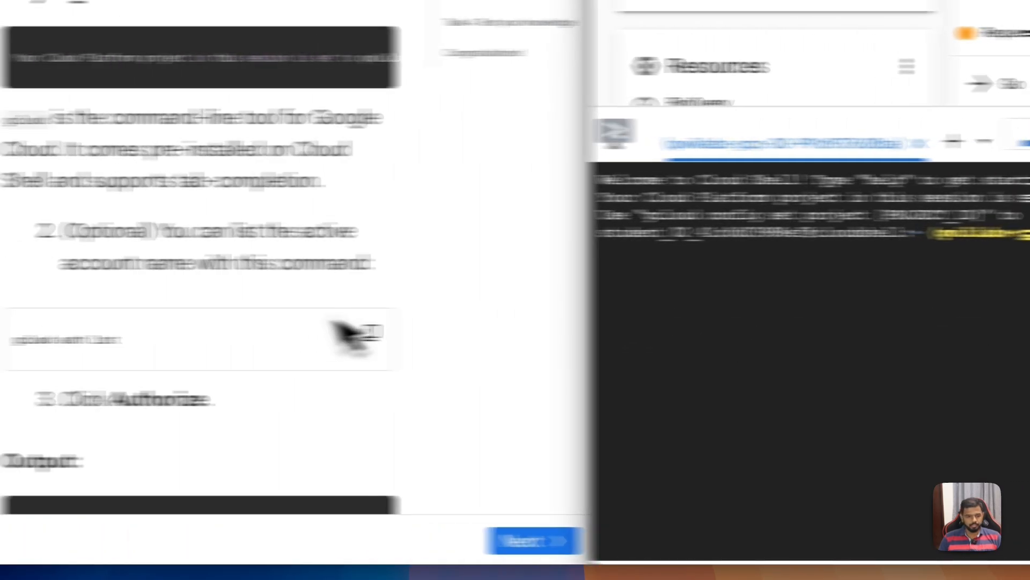
Step: List the active account in Cloud Shell with the lab's gcloud auth list command and authorize Cloud Shell to use the credentials
{"action": "scroll", "coordinate": [349, 336], "scroll_direction": "up", "scroll_amount": 3}
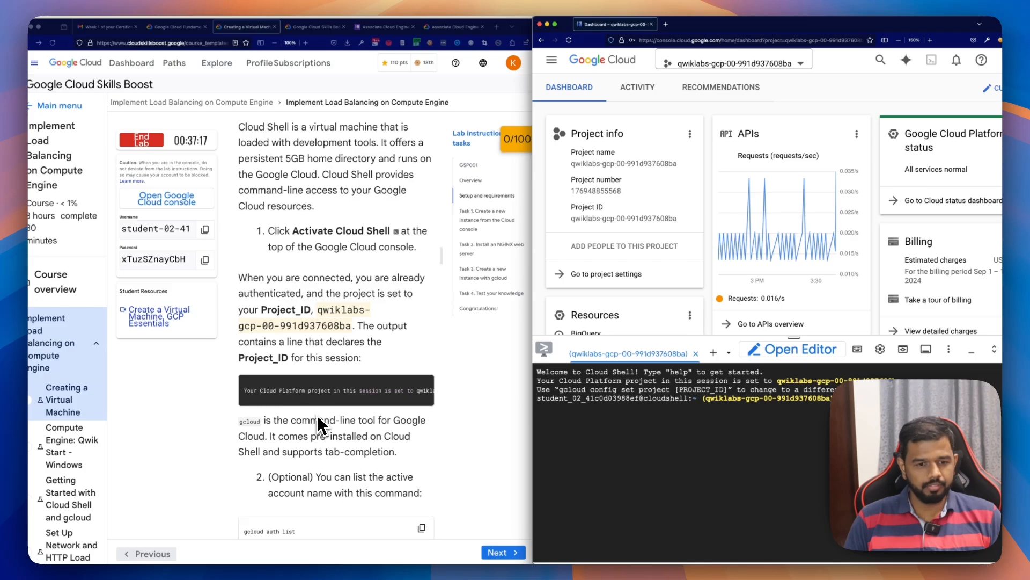
{"action": "scroll", "coordinate": [318, 418], "scroll_direction": "down", "scroll_amount": 5}
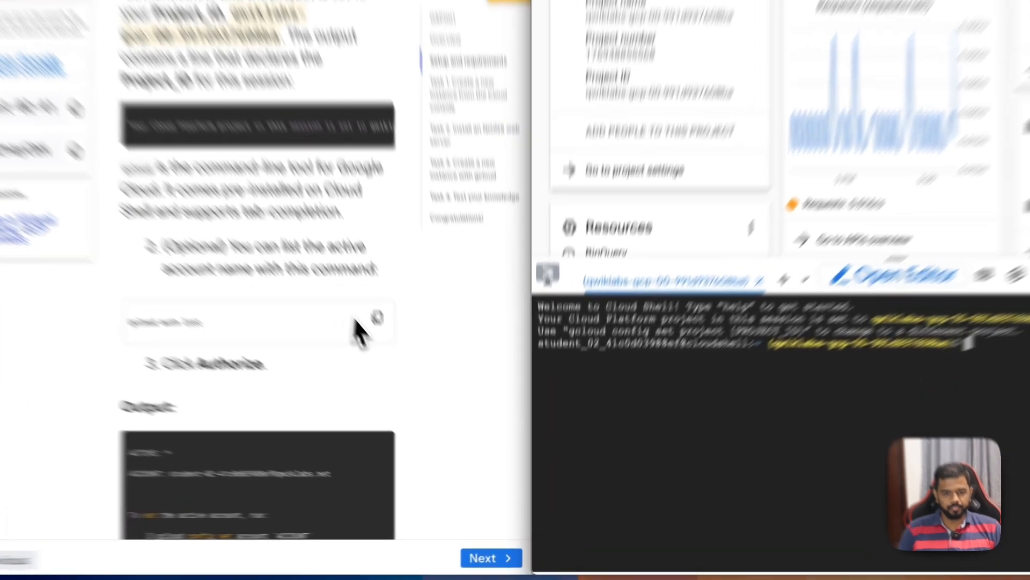
{"action": "left_click", "coordinate": [377, 317]}
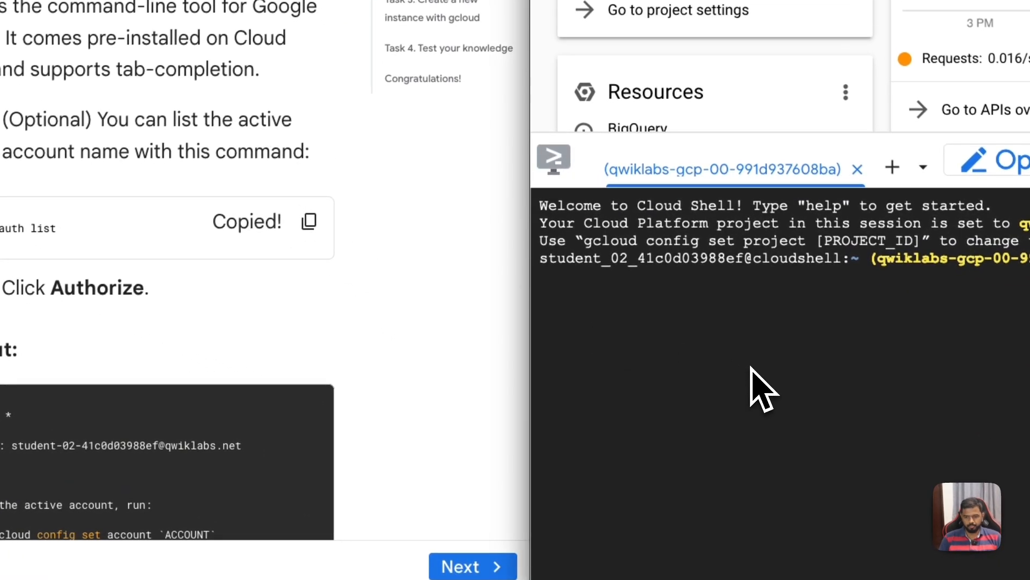
{"action": "key", "text": "ctrl+v"}
{"action": "key", "text": "Return"}
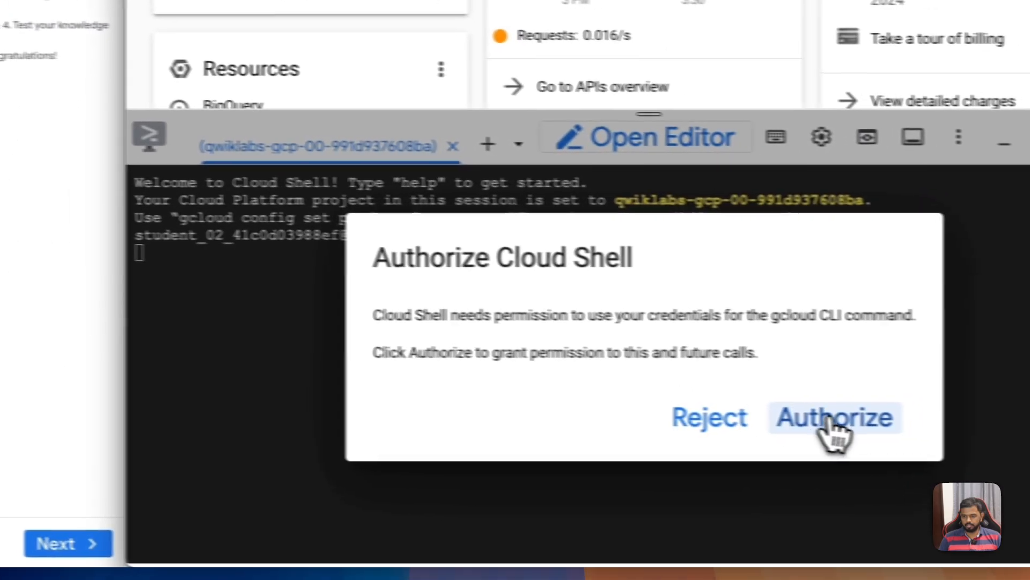
{"action": "left_click", "coordinate": [835, 424]}
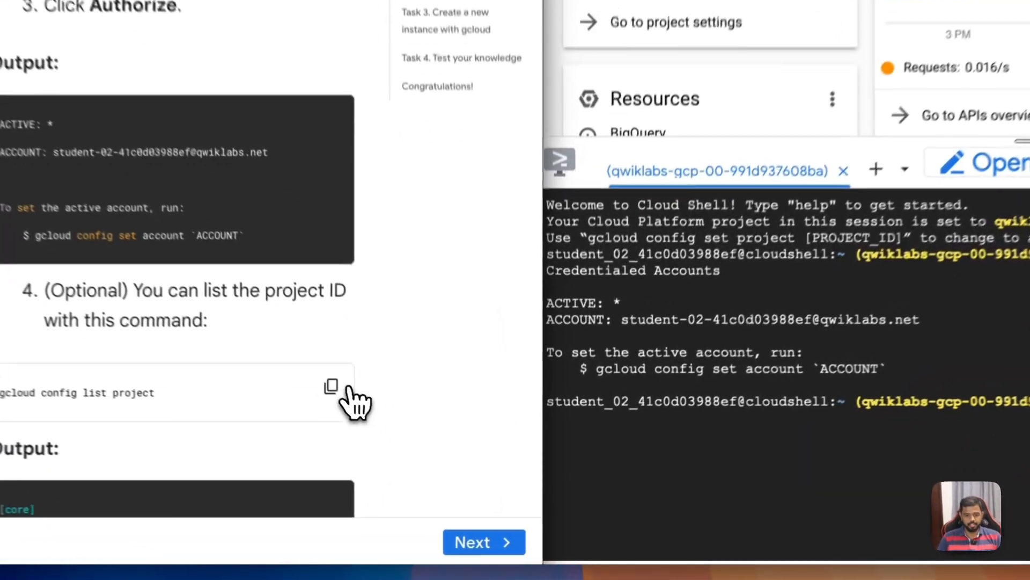
Step: List the project ID in Cloud Shell with the lab's gcloud config list project command
{"action": "left_click", "coordinate": [346, 388]}
{"action": "key", "text": "ctrl+v"}
{"action": "key", "text": "Return"}
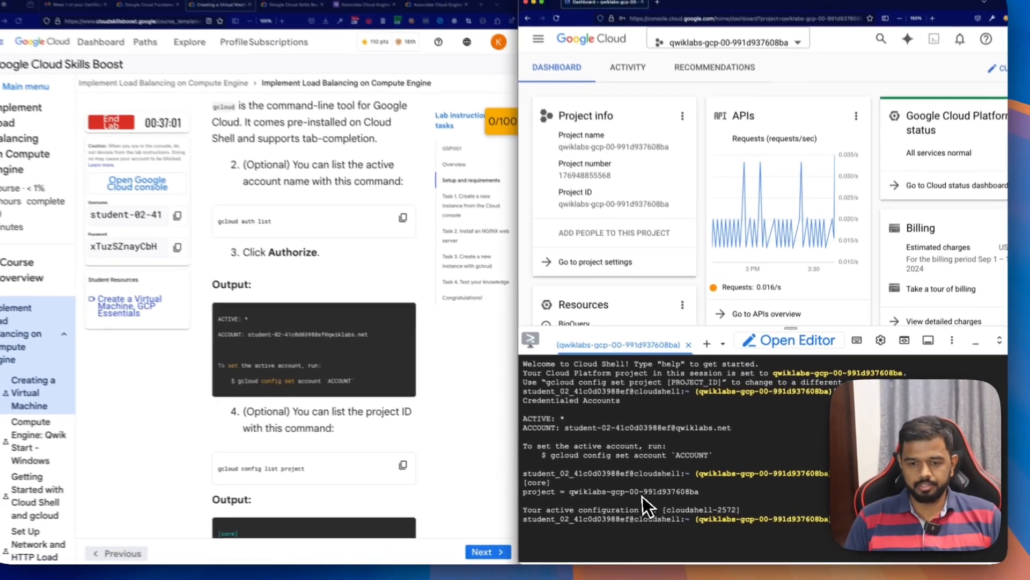
Step: Read the Understanding Regions and Zones section and its table of regions and zones, highlighting Regions and Zones in the heading
{"action": "scroll", "coordinate": [382, 474], "scroll_direction": "down", "scroll_amount": 5}
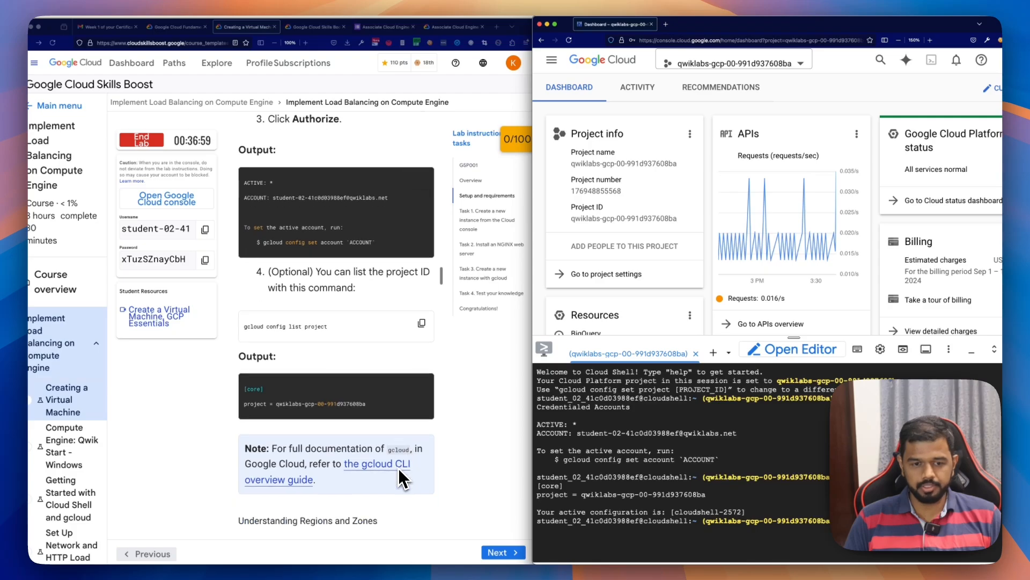
{"action": "scroll", "coordinate": [402, 478], "scroll_direction": "down", "scroll_amount": 5}
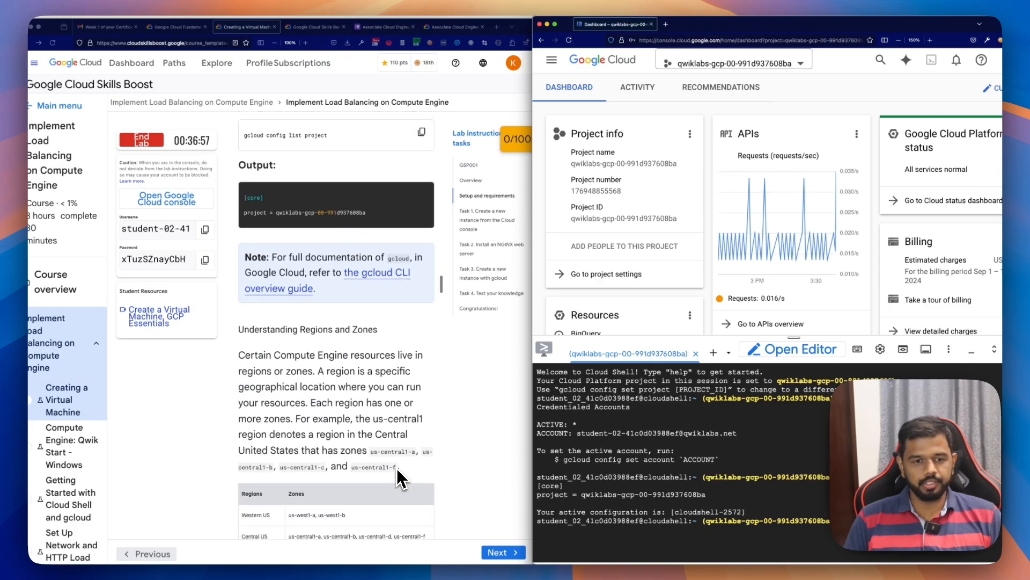
{"action": "scroll", "coordinate": [401, 478], "scroll_direction": "down", "scroll_amount": 3}
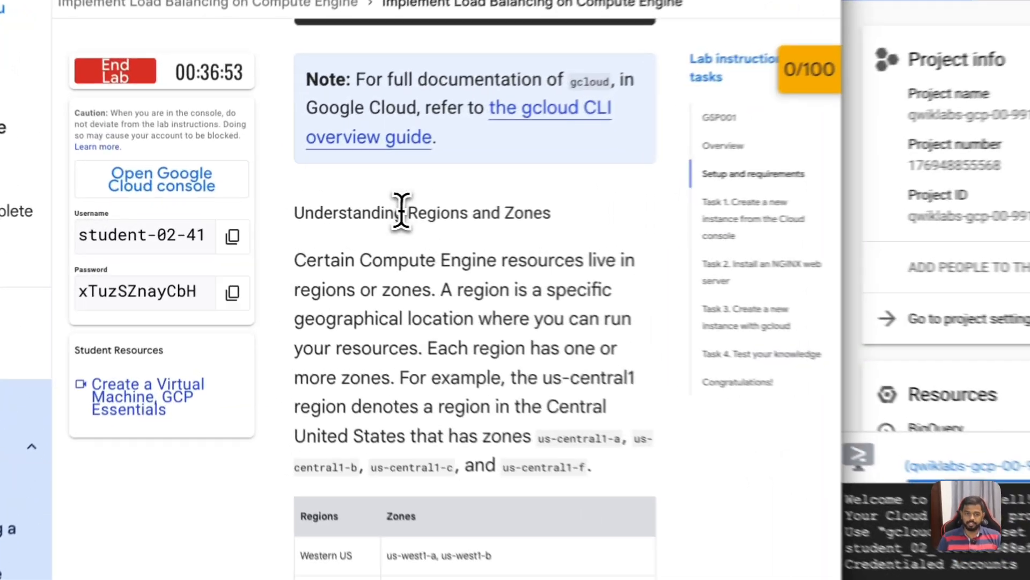
{"action": "left_click_drag", "start_coordinate": [298, 217], "coordinate": [391, 229]}
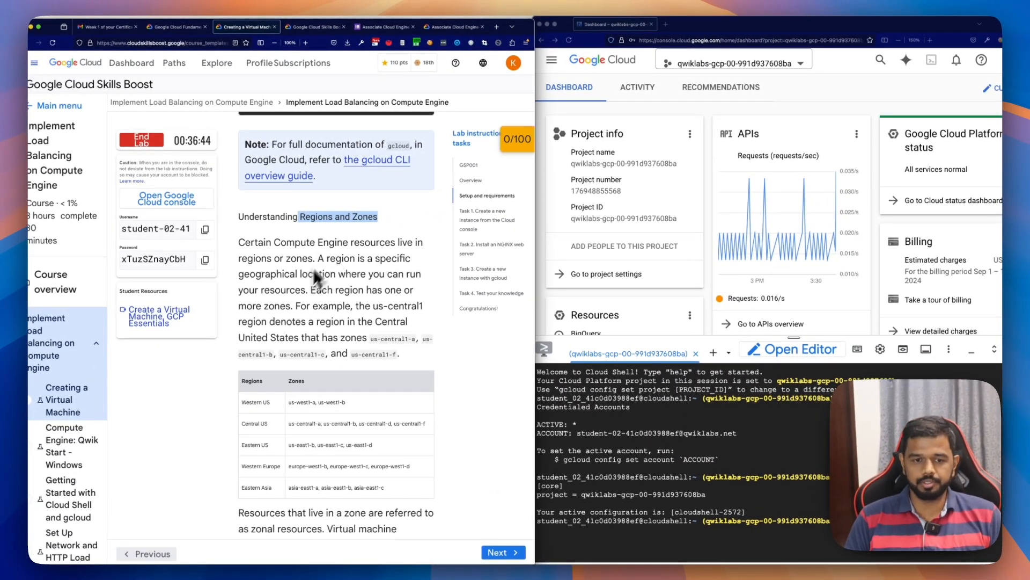
{"action": "scroll", "coordinate": [282, 298], "scroll_direction": "down", "scroll_amount": 5}
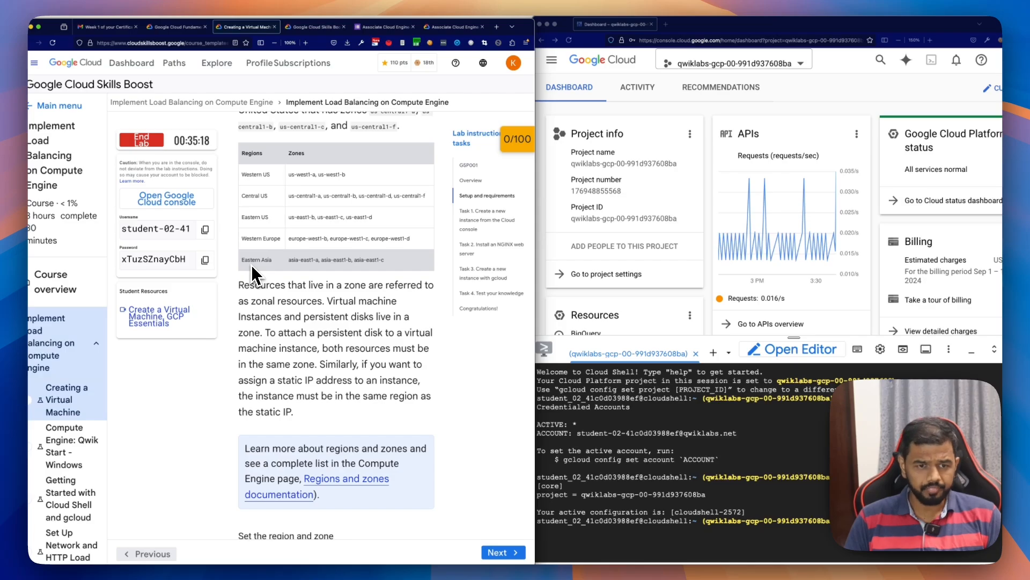
{"action": "scroll", "coordinate": [322, 300], "scroll_direction": "down", "scroll_amount": 1}
{"action": "scroll", "coordinate": [322, 304], "scroll_direction": "down", "scroll_amount": 5}
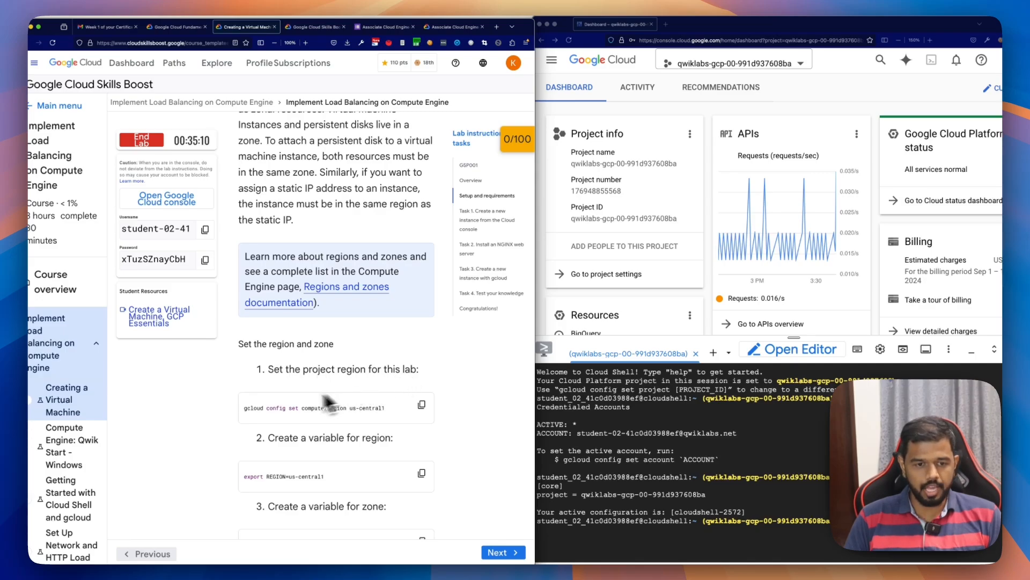
Step: Set the project region in Cloud Shell by running gcloud config set compute/region us-central1 from the lab instructions
{"action": "scroll", "coordinate": [277, 394], "scroll_direction": "down", "scroll_amount": 1}
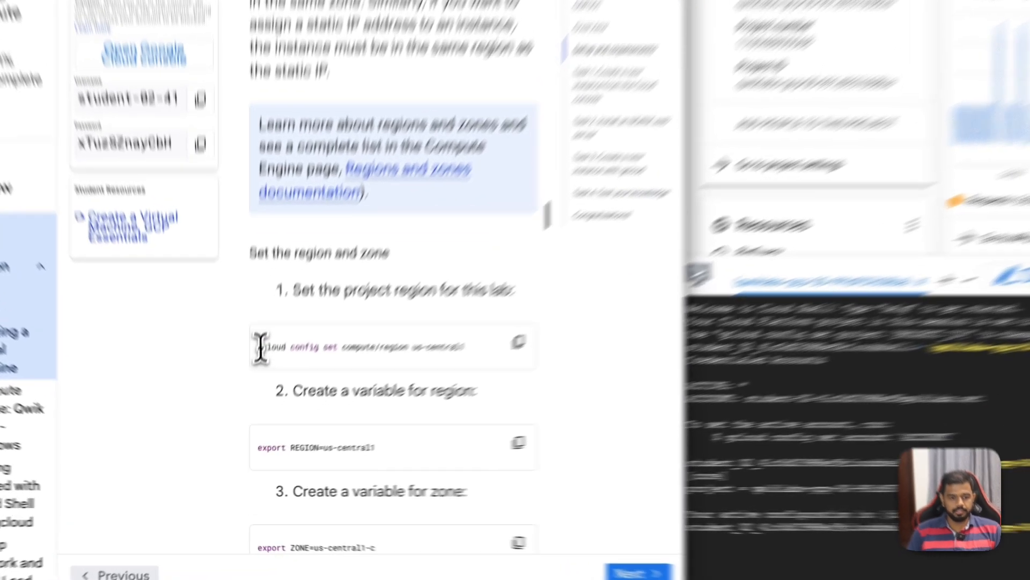
{"action": "left_click_drag", "start_coordinate": [245, 398], "coordinate": [284, 397]}
{"action": "left_click_drag", "start_coordinate": [353, 290], "coordinate": [558, 287]}
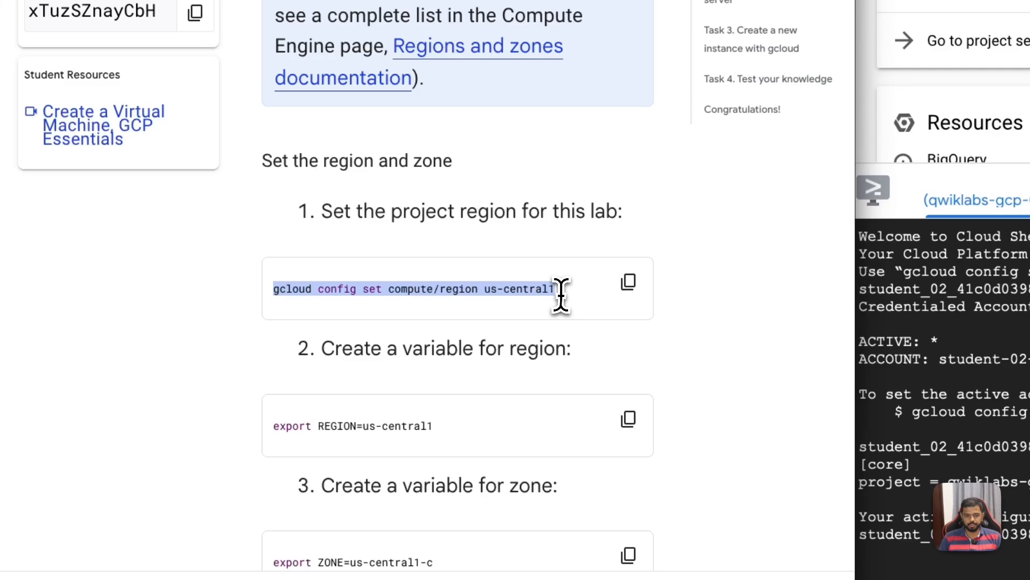
{"action": "left_click", "coordinate": [627, 282]}
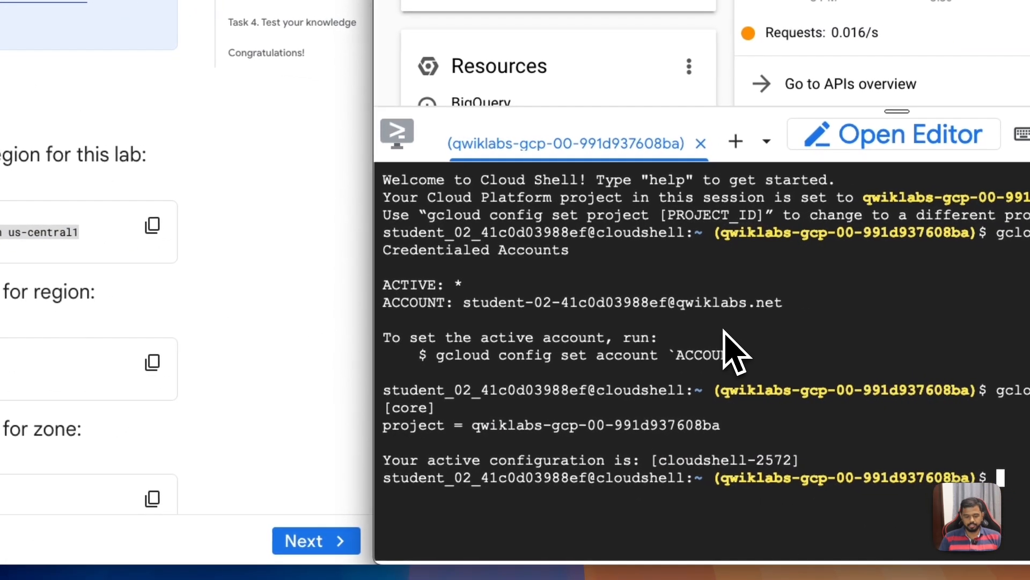
{"action": "key", "text": "super+v"}
{"action": "key", "text": "Return"}
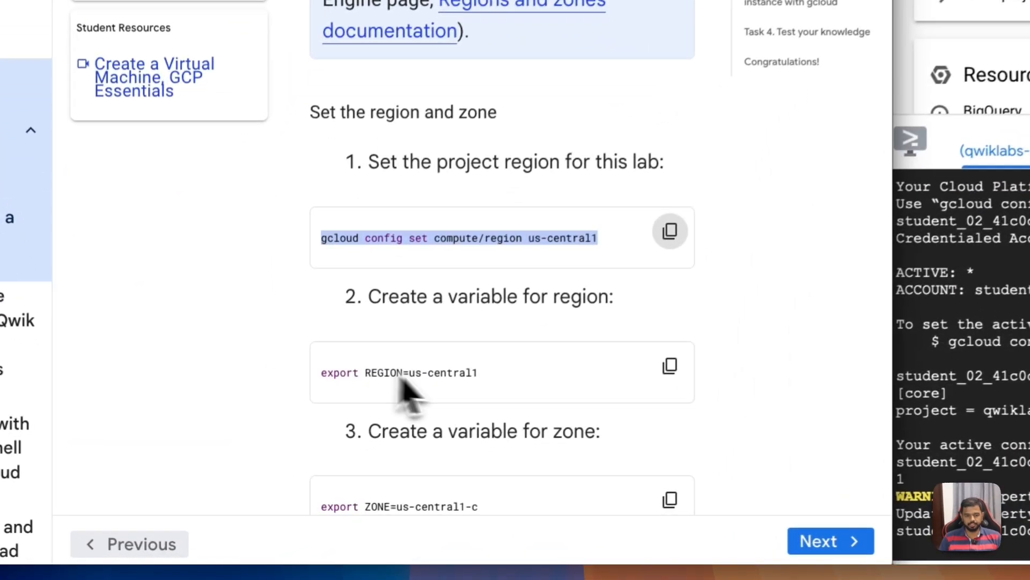
Step: Create the region and zone variables in Cloud Shell with export REGION=us-central1 and export ZONE=us-central1-c
{"action": "left_click_drag", "start_coordinate": [323, 466], "coordinate": [263, 467]}
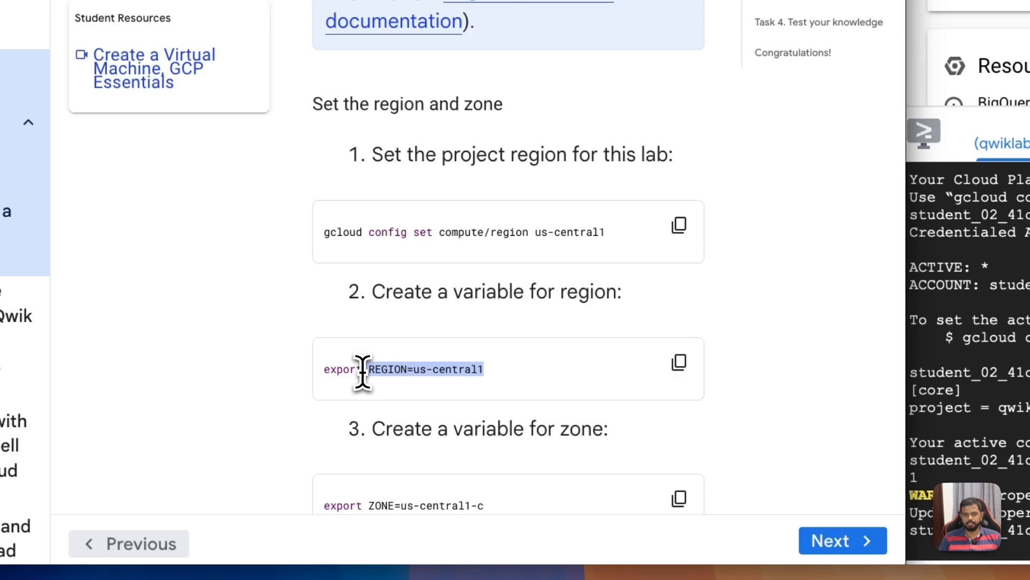
{"action": "left_click", "coordinate": [363, 370]}
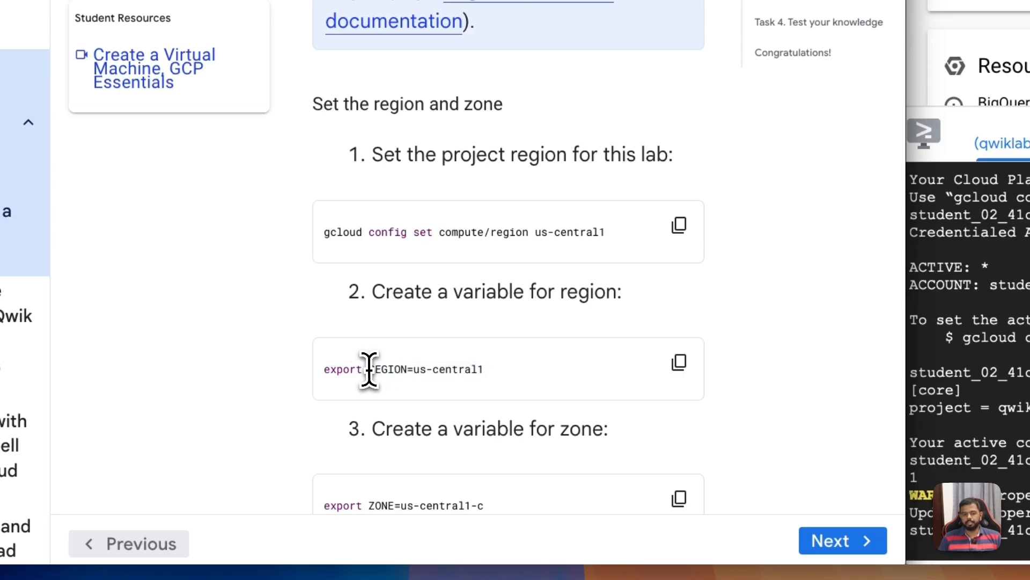
{"action": "left_click_drag", "start_coordinate": [369, 370], "coordinate": [496, 386]}
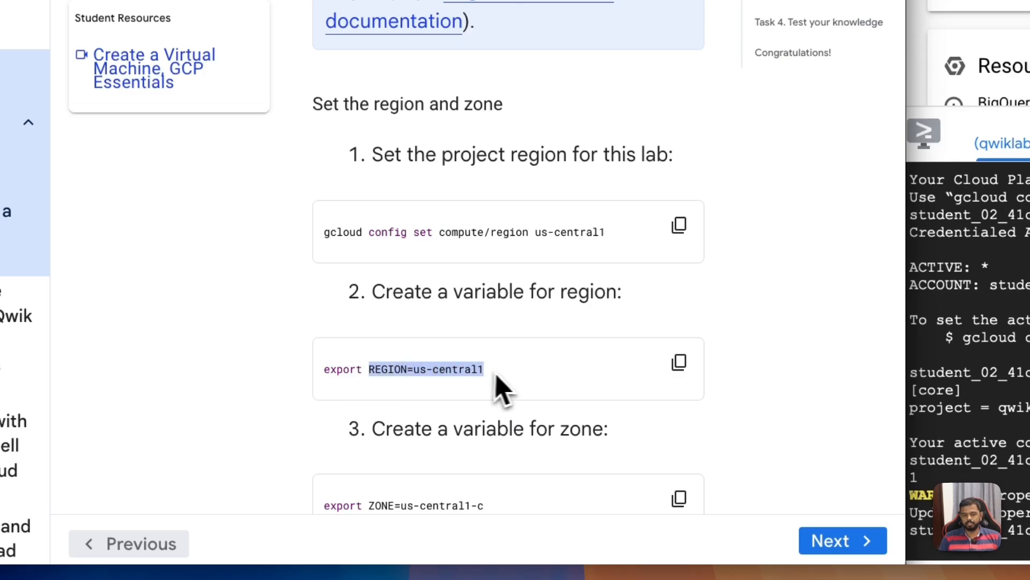
{"action": "left_click", "coordinate": [679, 362]}
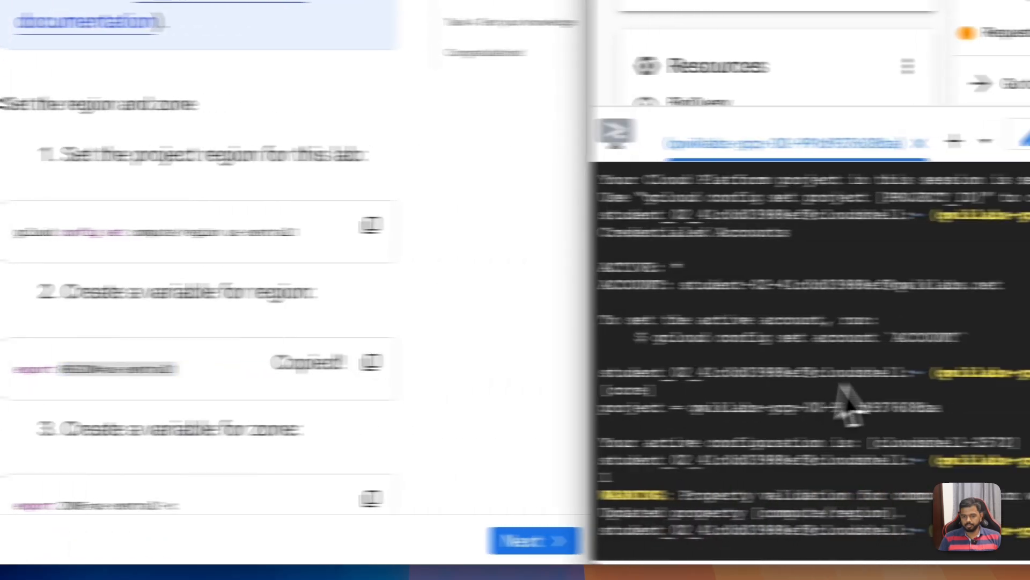
{"action": "key", "text": "Return"}
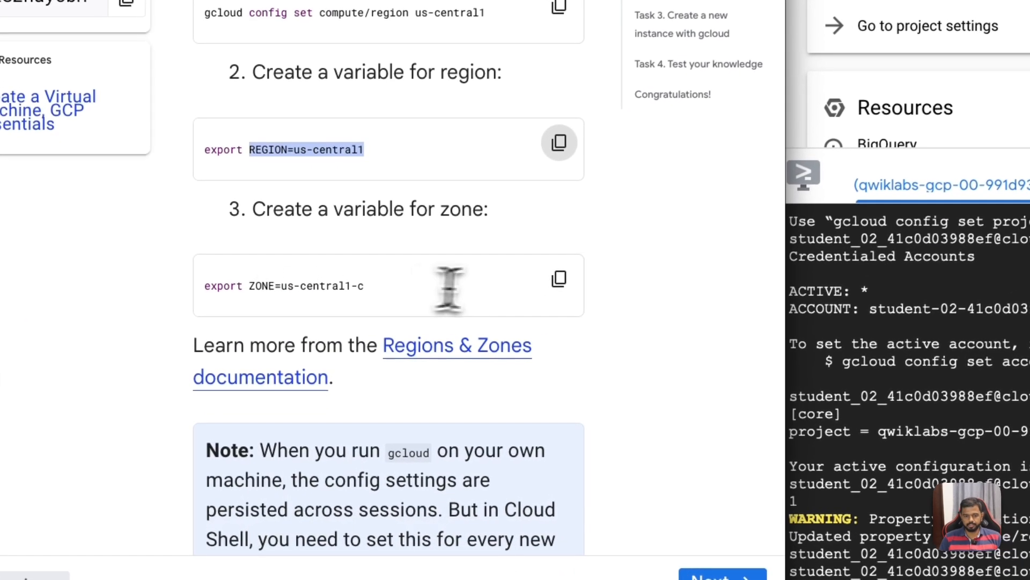
{"action": "left_click", "coordinate": [421, 401]}
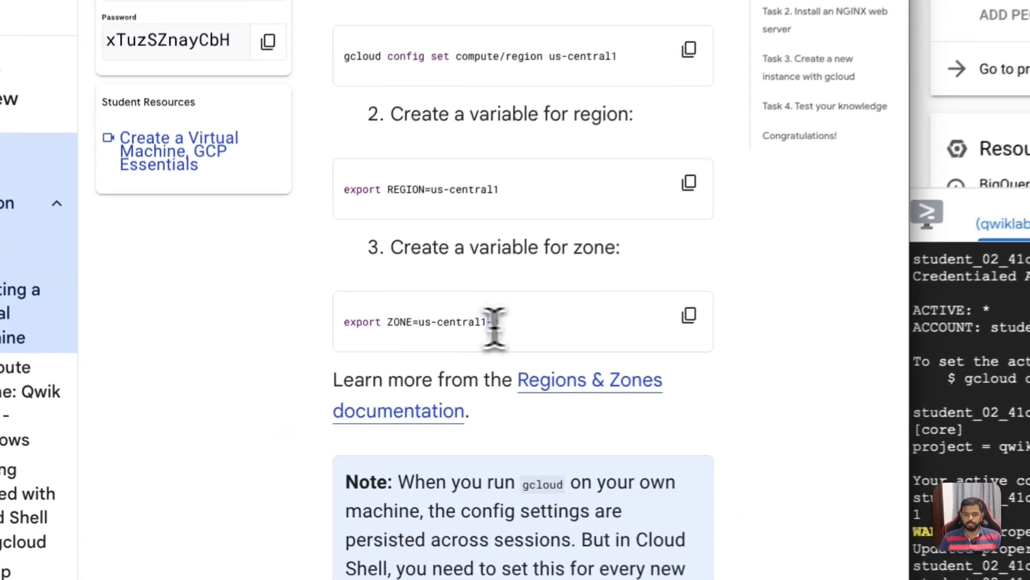
Step: Highlight the us-central1-c zone value in the lab instructions and read the Task 1 introduction on creating a new instance
{"action": "left_click_drag", "start_coordinate": [324, 404], "coordinate": [285, 403]}
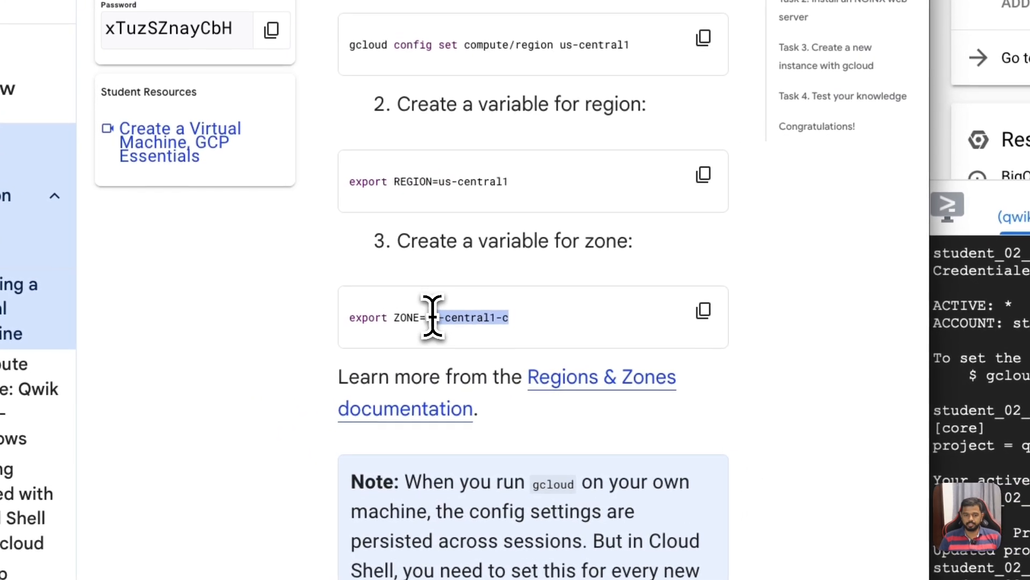
{"action": "scroll", "coordinate": [559, 260], "scroll_direction": "down", "scroll_amount": 5}
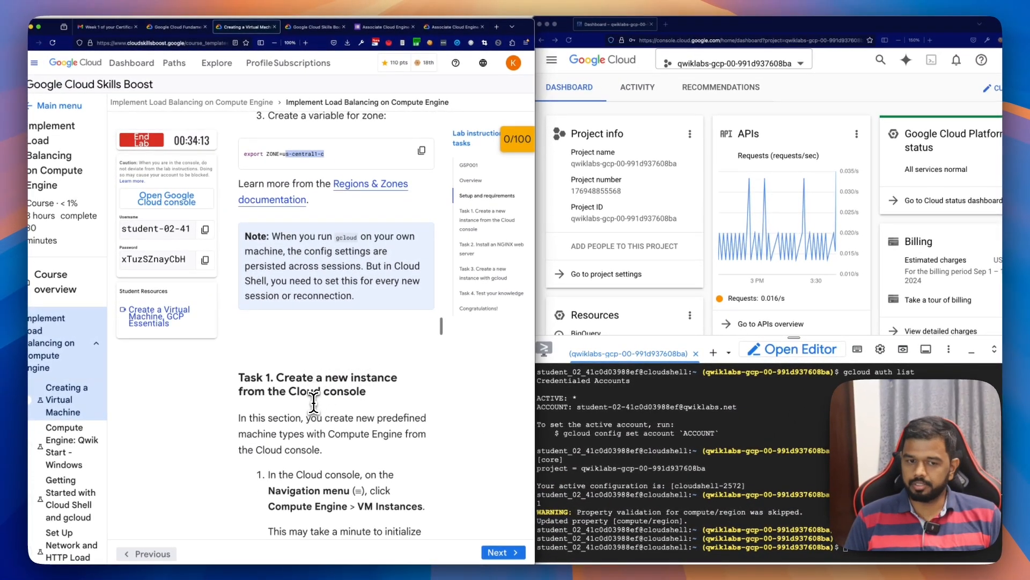
{"action": "scroll", "coordinate": [313, 403], "scroll_direction": "down", "scroll_amount": 2}
{"action": "scroll", "coordinate": [312, 402], "scroll_direction": "down", "scroll_amount": 1}
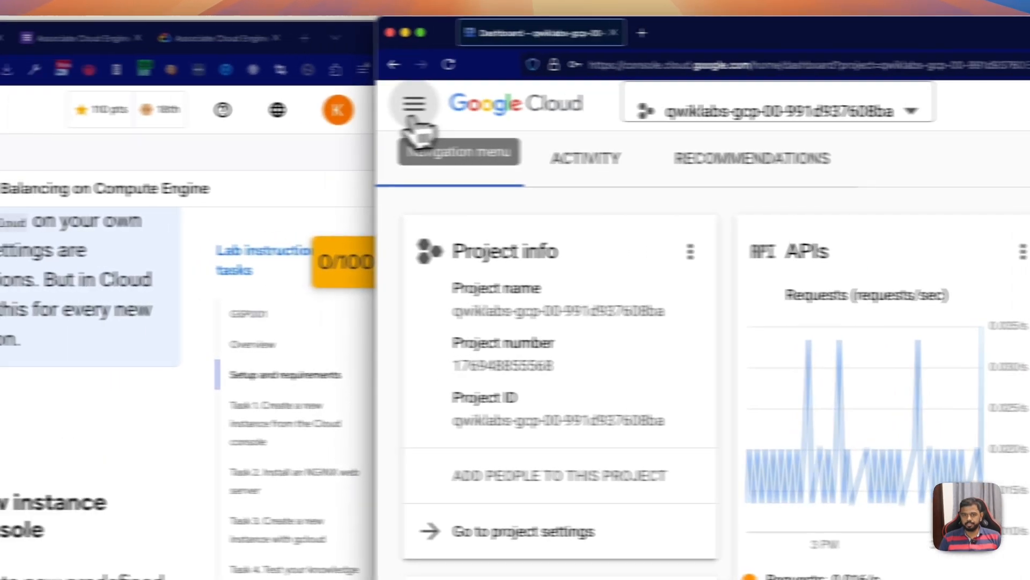
Step: Look over the pinned products in the Google Cloud console's navigation menu and the options offered under Compute Engine
{"action": "left_click", "coordinate": [413, 115]}
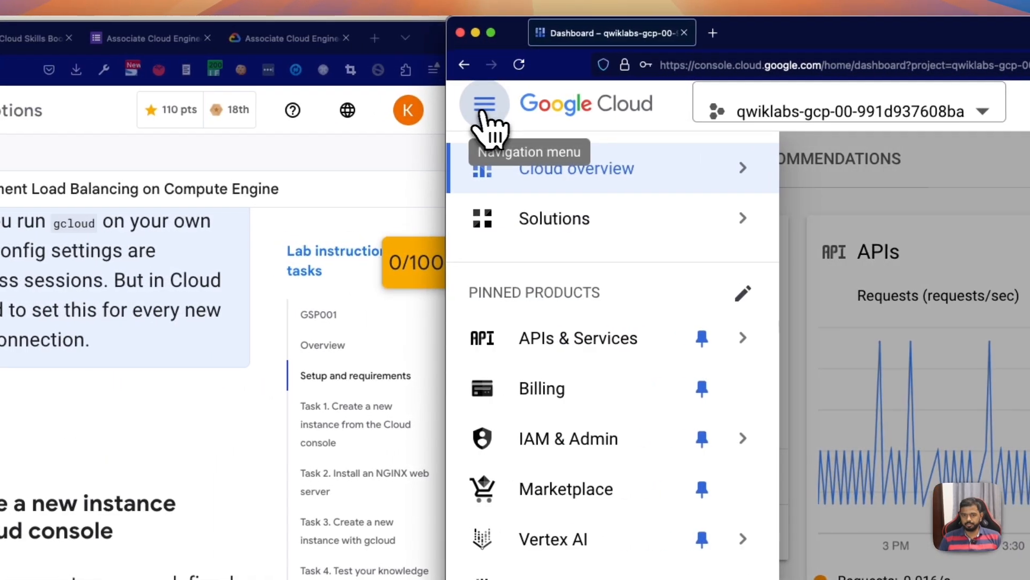
{"action": "mouse_move", "coordinate": [549, 456]}
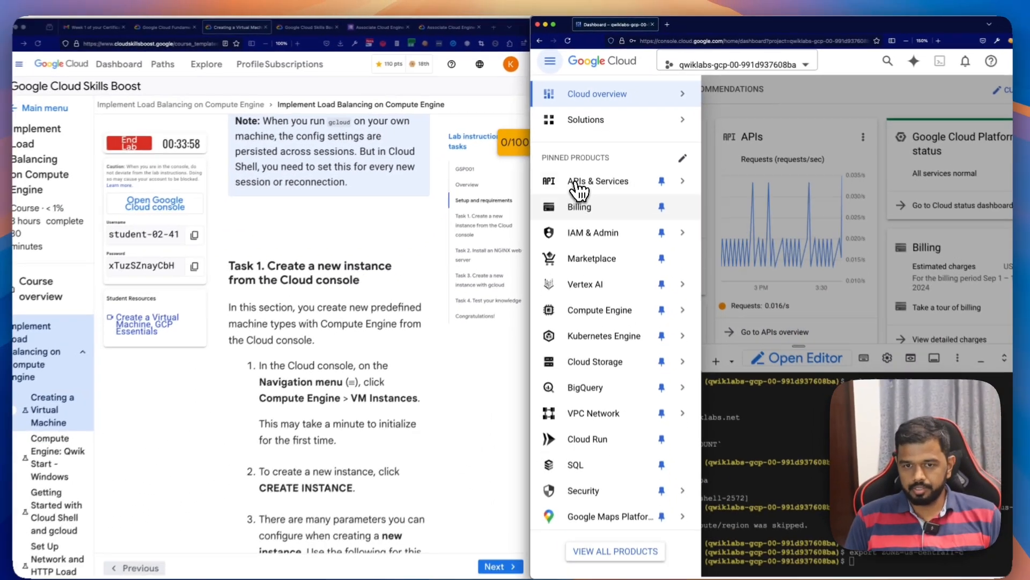
{"action": "mouse_move", "coordinate": [542, 361]}
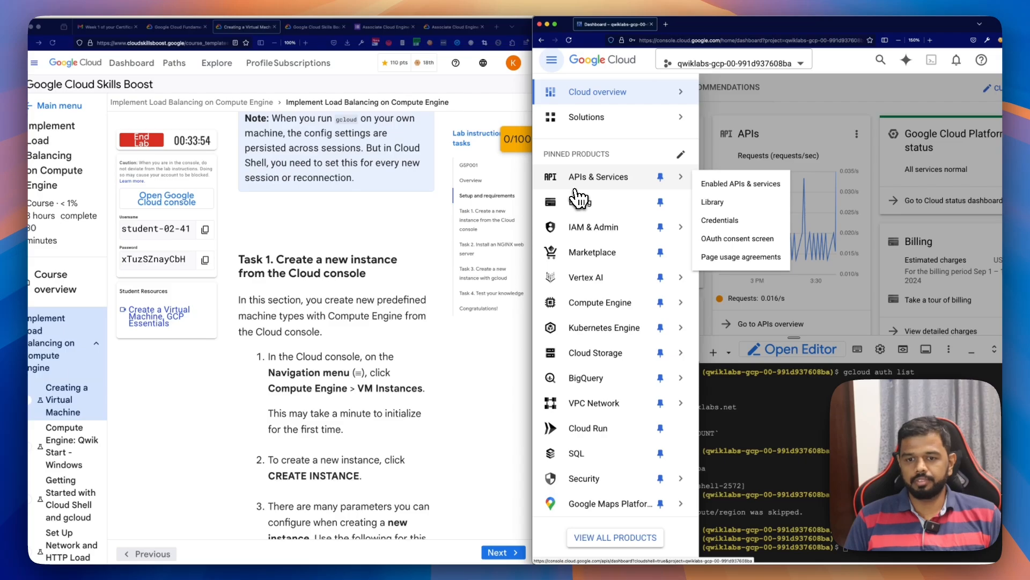
{"action": "mouse_move", "coordinate": [580, 303]}
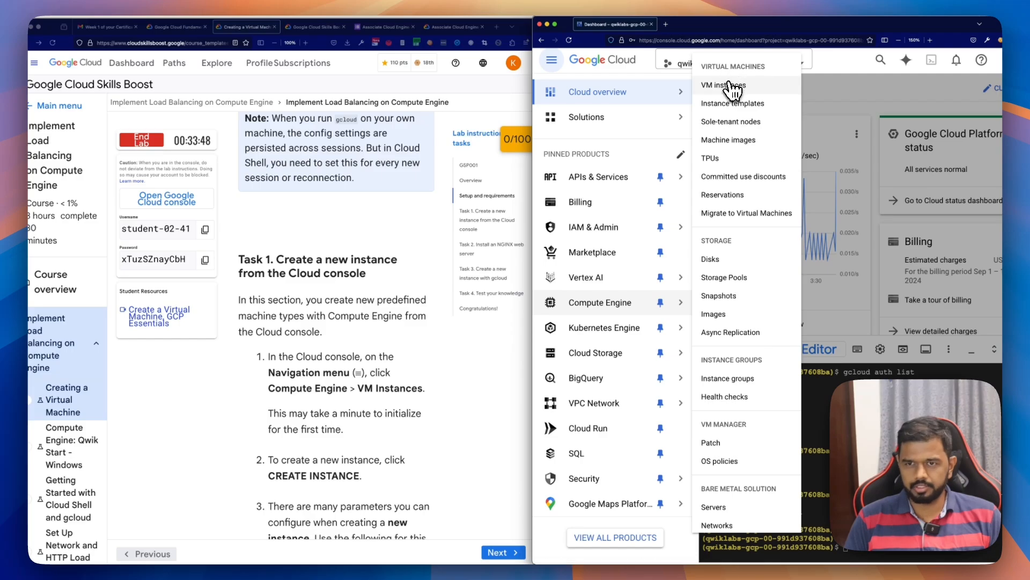
{"action": "mouse_move", "coordinate": [613, 232]}
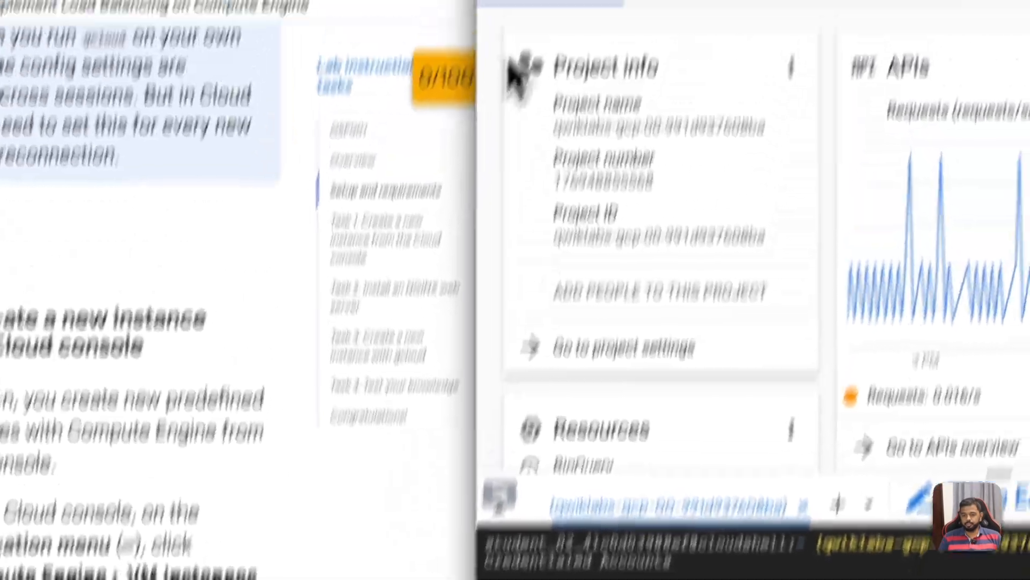
Step: Open the console's full list of products and go to its Compute category
{"action": "left_click", "coordinate": [460, 91]}
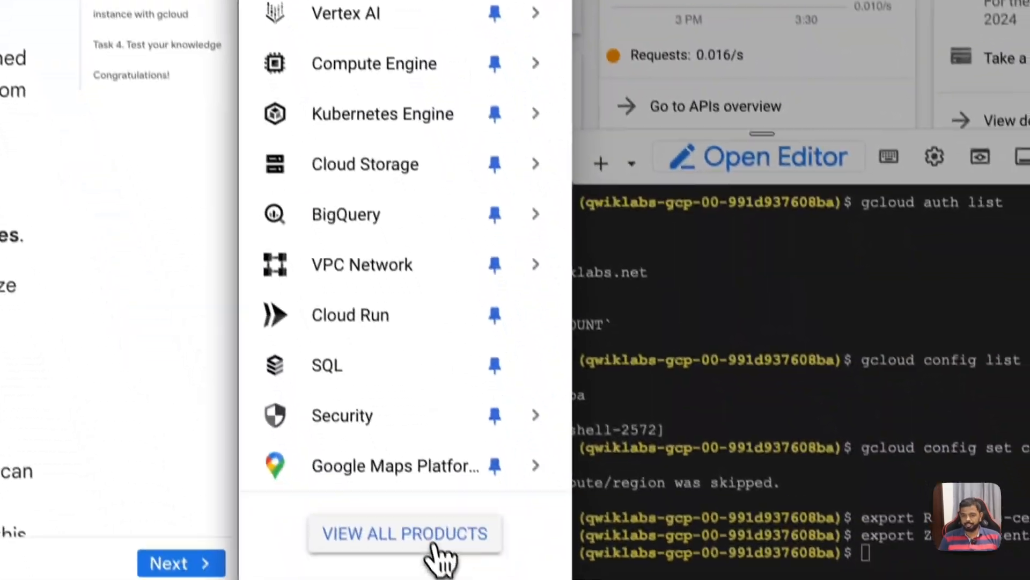
{"action": "left_click", "coordinate": [430, 543]}
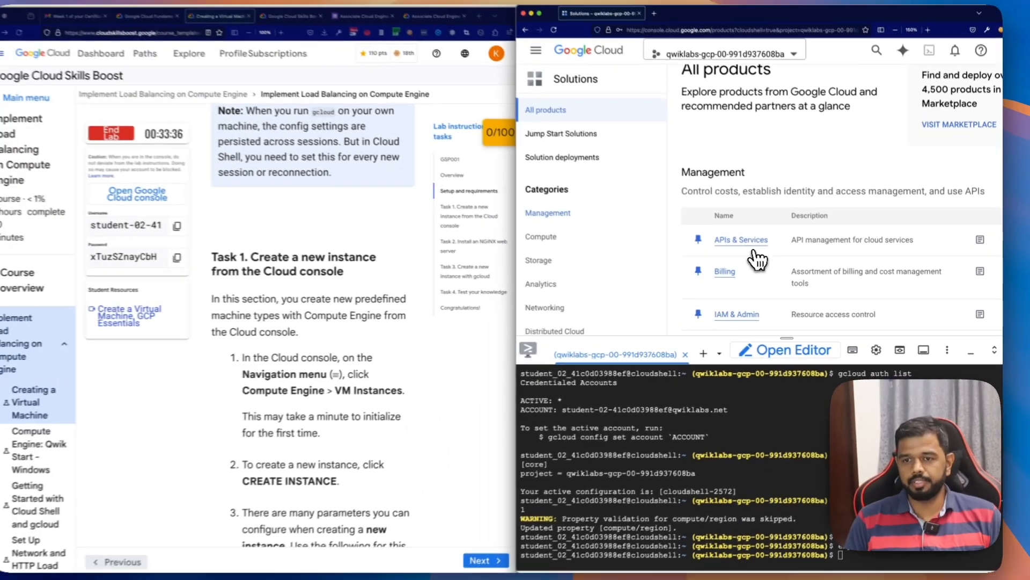
{"action": "scroll", "coordinate": [756, 248], "scroll_direction": "down", "scroll_amount": 2}
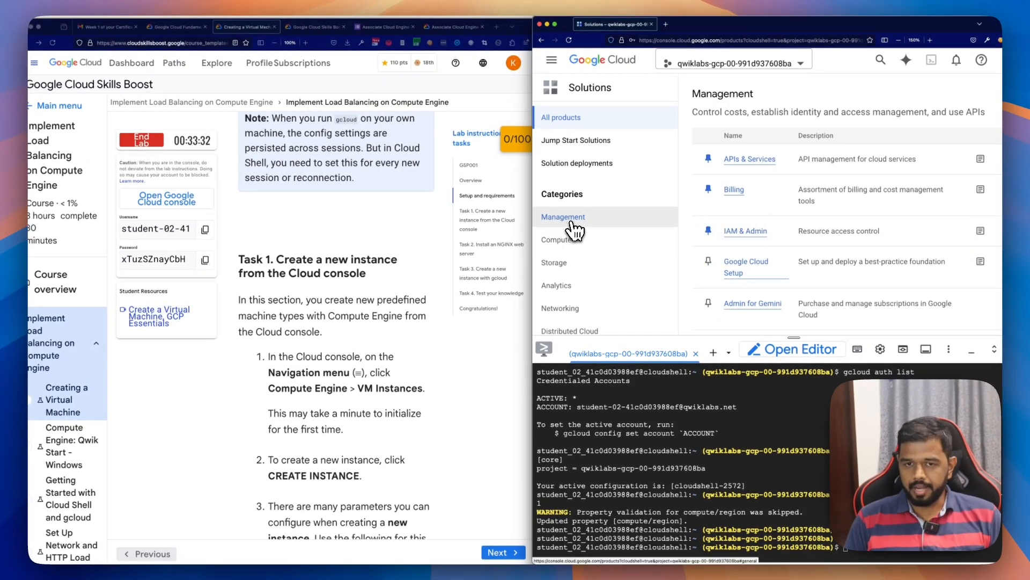
{"action": "scroll", "coordinate": [563, 269], "scroll_direction": "down", "scroll_amount": 1}
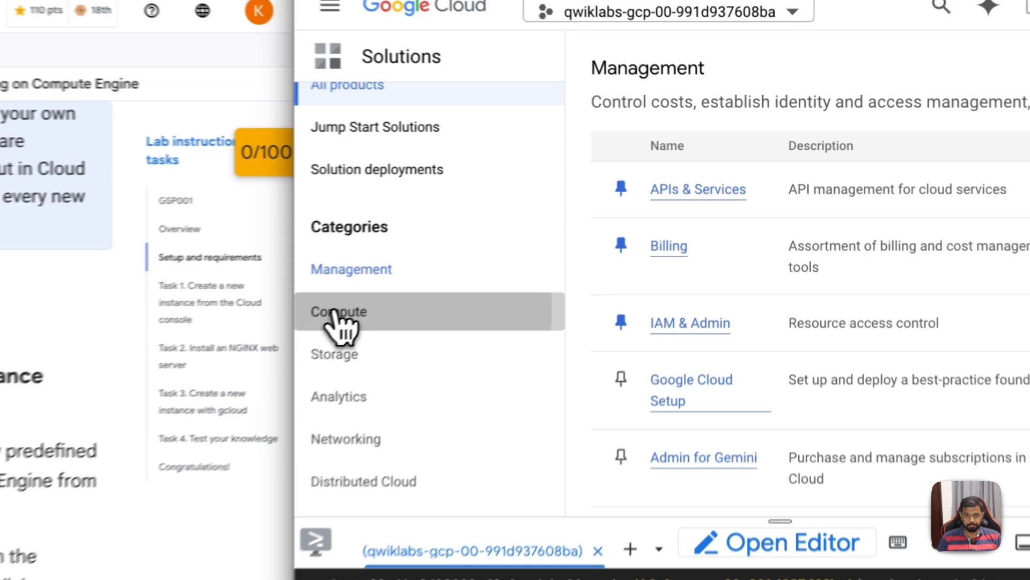
{"action": "left_click", "coordinate": [556, 225]}
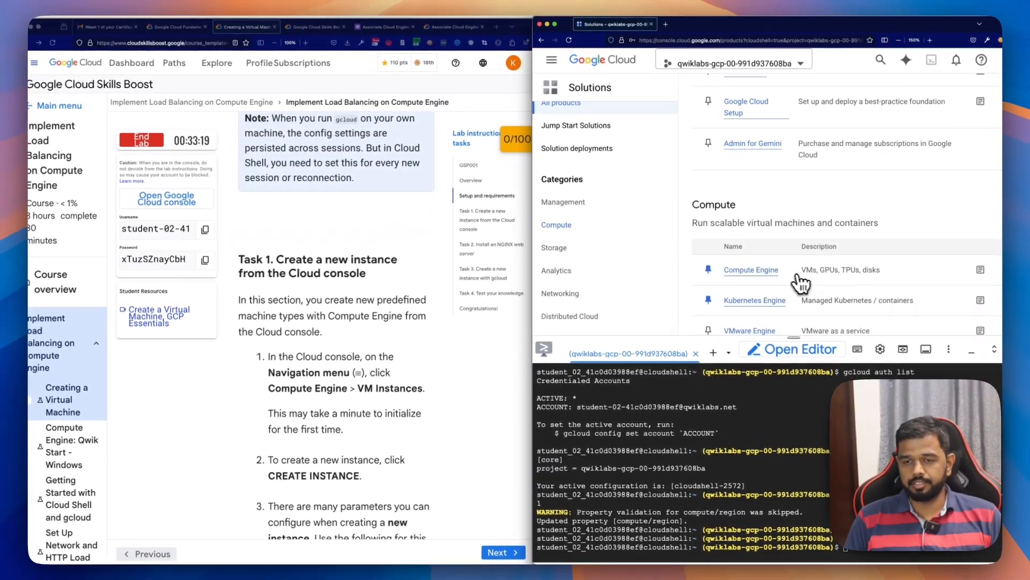
Step: Shrink the Cloud Shell pane to show more of the product list and open Compute Engine's VM instances page
{"action": "left_click_drag", "start_coordinate": [794, 337], "coordinate": [802, 372]}
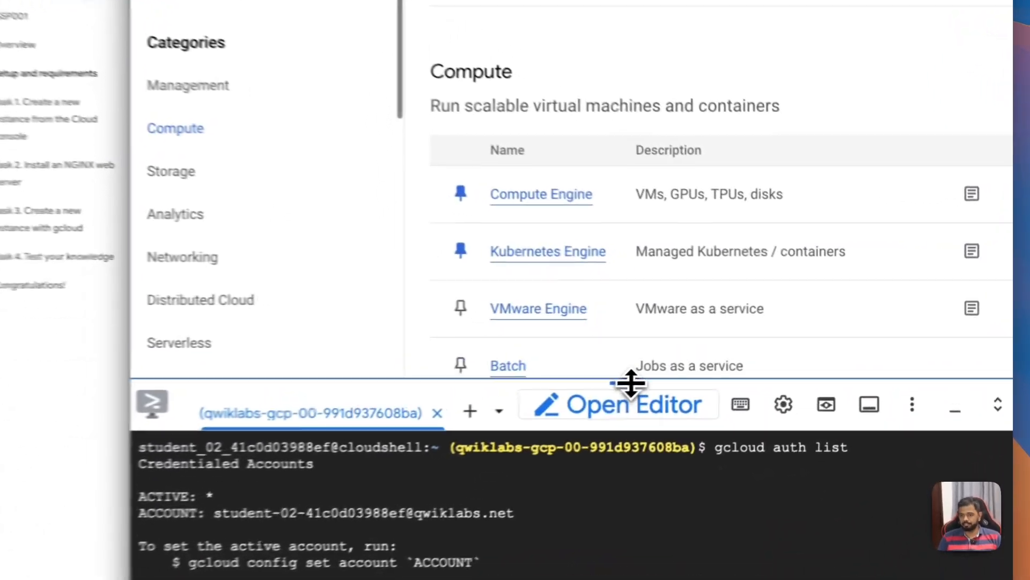
{"action": "left_click_drag", "start_coordinate": [612, 406], "coordinate": [612, 408]}
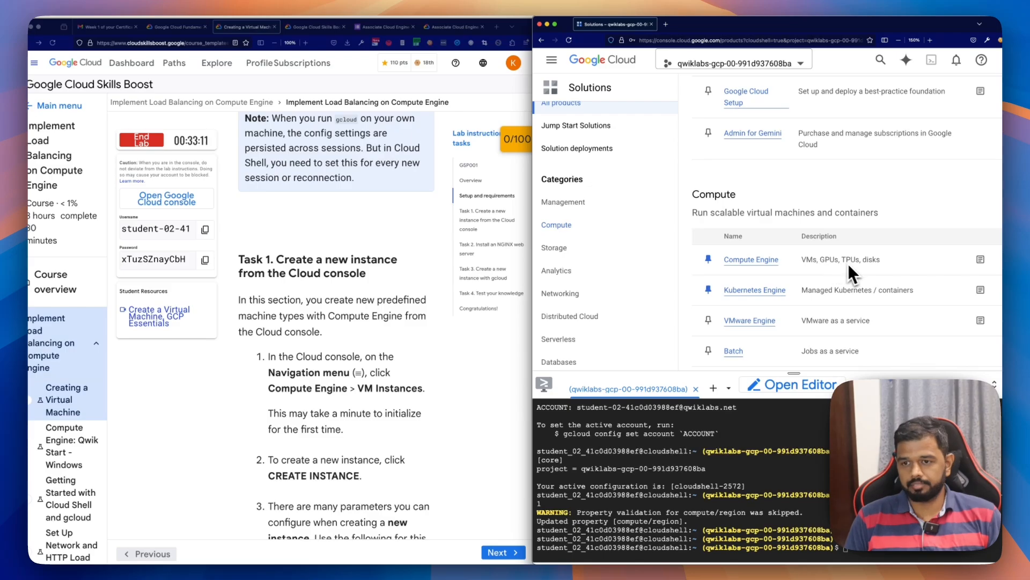
{"action": "scroll", "coordinate": [848, 263], "scroll_direction": "down", "scroll_amount": 1}
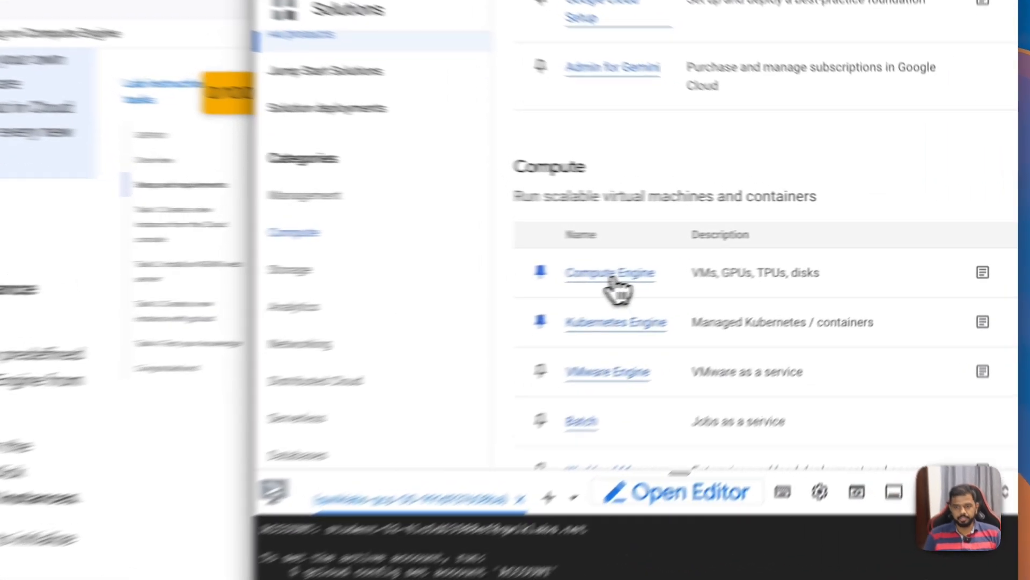
{"action": "left_click", "coordinate": [753, 251]}
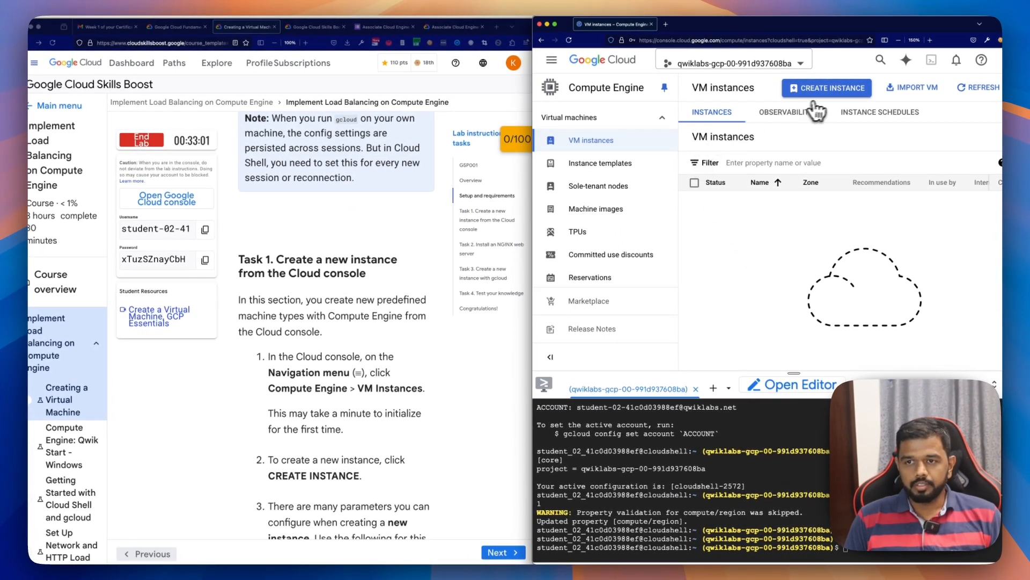
Step: Start creating a new VM instance, dismissing the survey about visit intentions and widening the console window
{"action": "scroll", "coordinate": [416, 336], "scroll_direction": "down", "scroll_amount": 1}
{"action": "scroll", "coordinate": [416, 336], "scroll_direction": "down", "scroll_amount": 3}
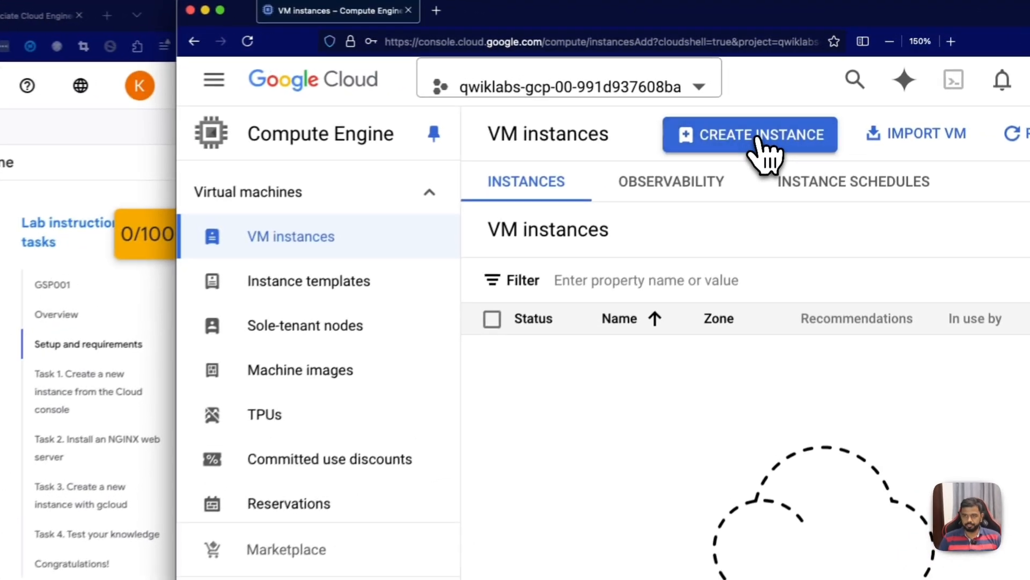
{"action": "left_click", "coordinate": [826, 88]}
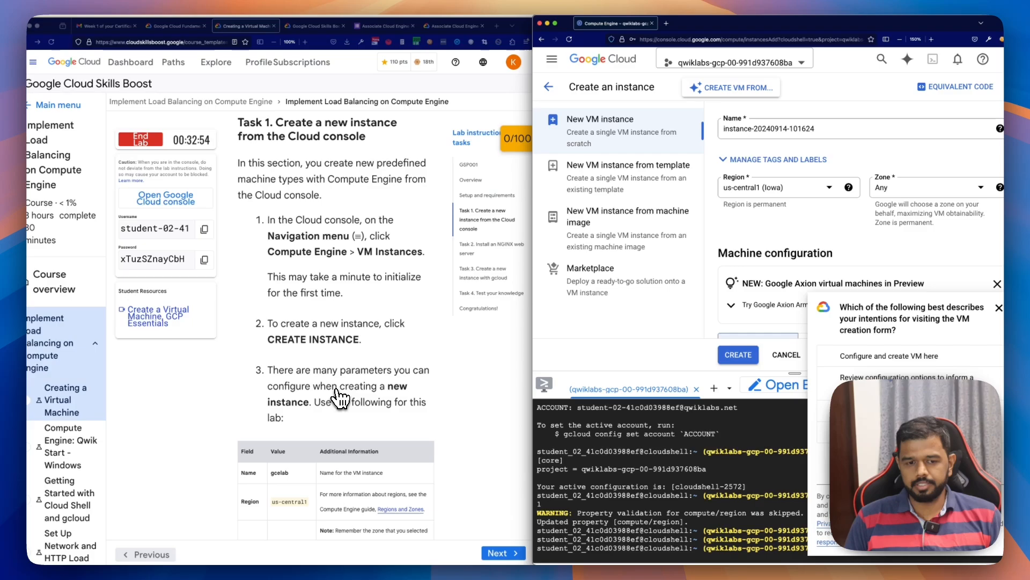
{"action": "scroll", "coordinate": [344, 397], "scroll_direction": "down", "scroll_amount": 3}
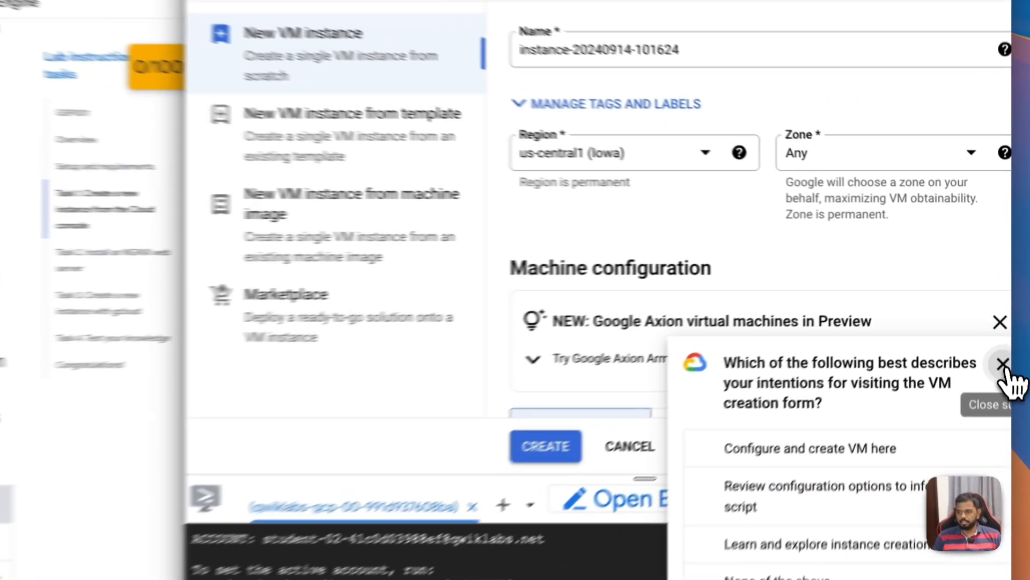
{"action": "left_click", "coordinate": [1003, 364]}
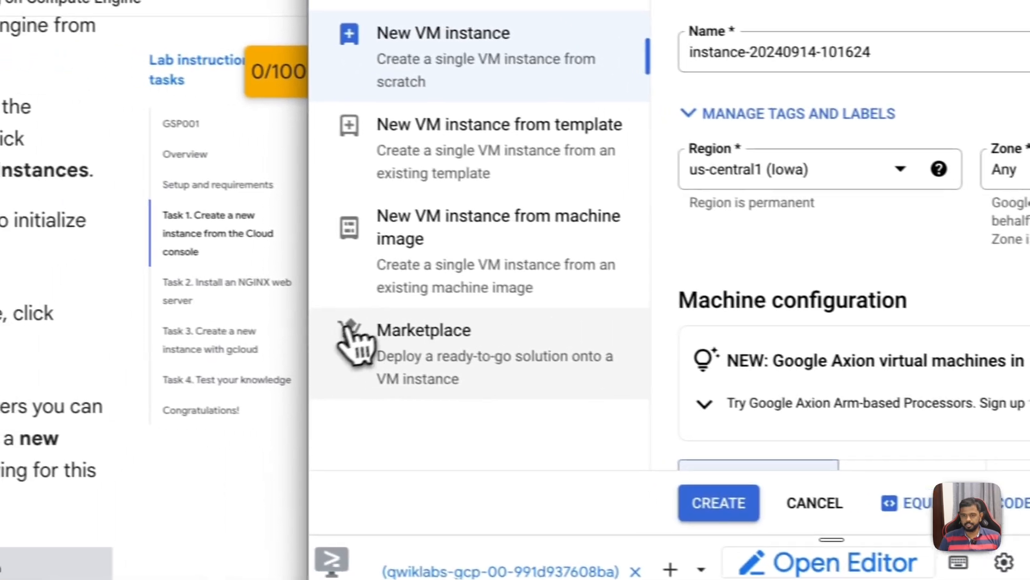
{"action": "left_click_drag", "start_coordinate": [332, 336], "coordinate": [158, 336]}
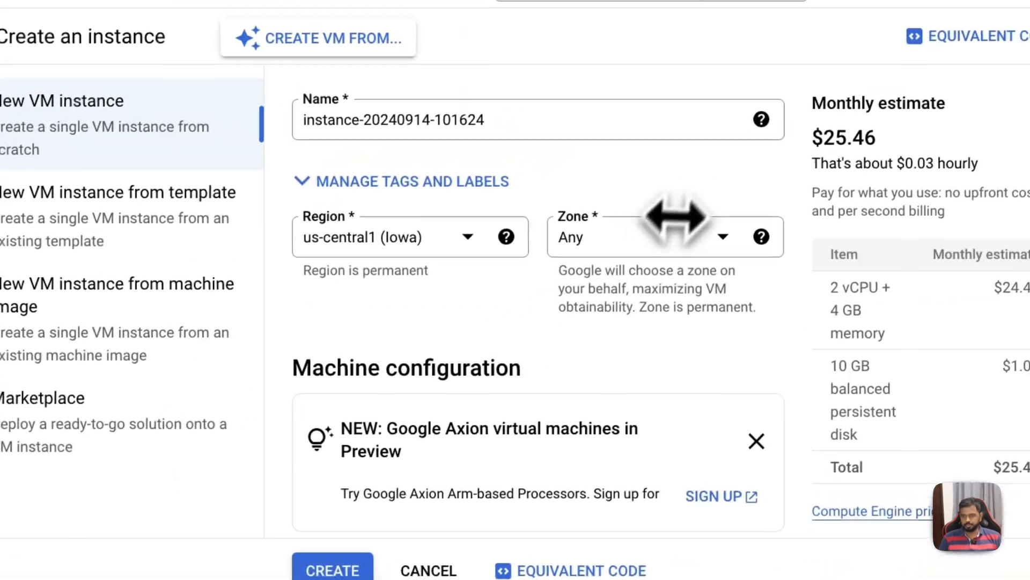
Step: Set the new VM instance's zone to us-central1-c
{"action": "left_click", "coordinate": [975, 158]}
{"action": "left_click", "coordinate": [635, 252]}
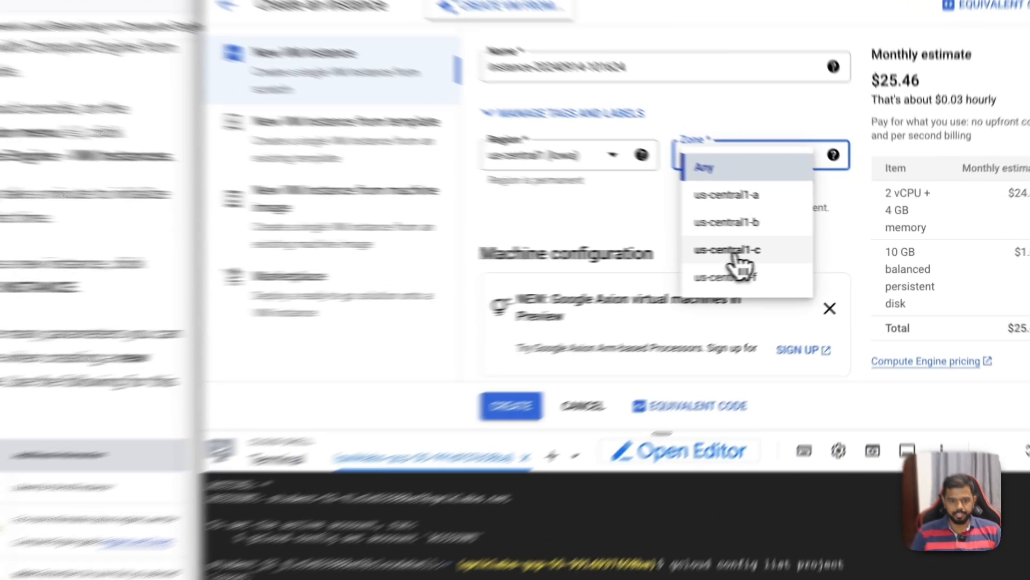
{"action": "left_click", "coordinate": [796, 251]}
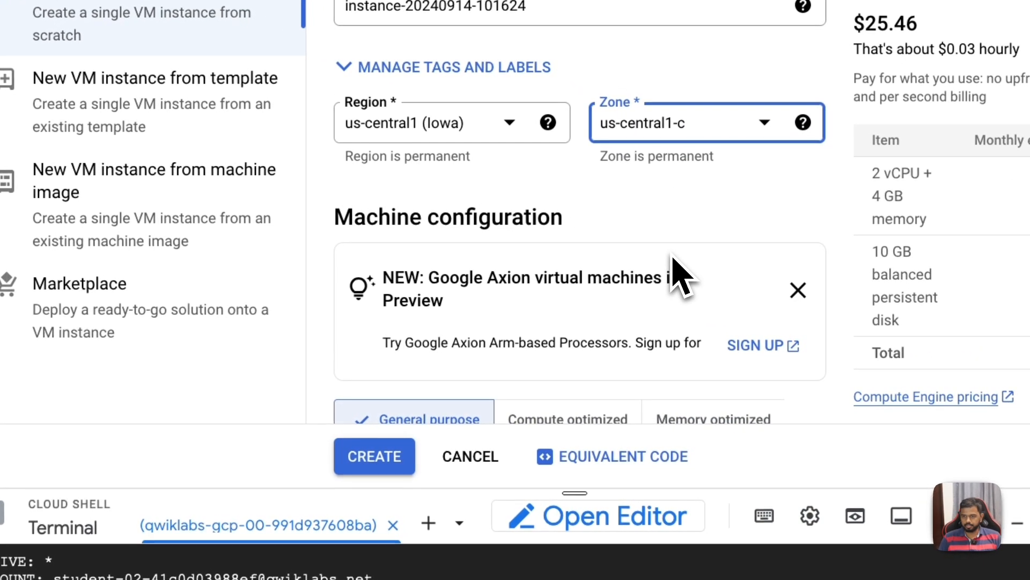
Step: Compare the lab's table of instance parameters with the general purpose machine series in the instance form
{"action": "scroll", "coordinate": [679, 276], "scroll_direction": "down", "scroll_amount": 3}
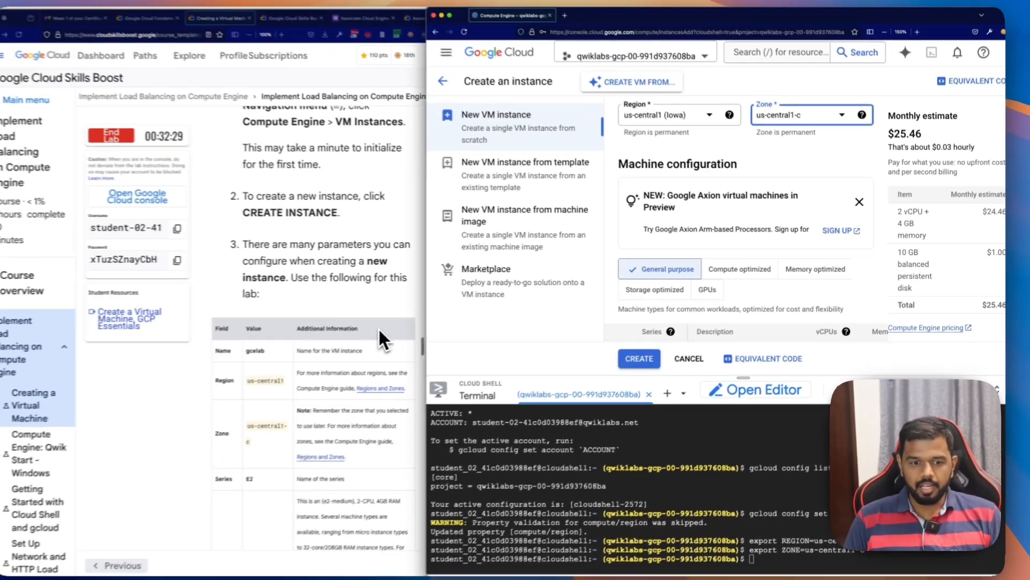
{"action": "scroll", "coordinate": [380, 330], "scroll_direction": "down", "scroll_amount": 1}
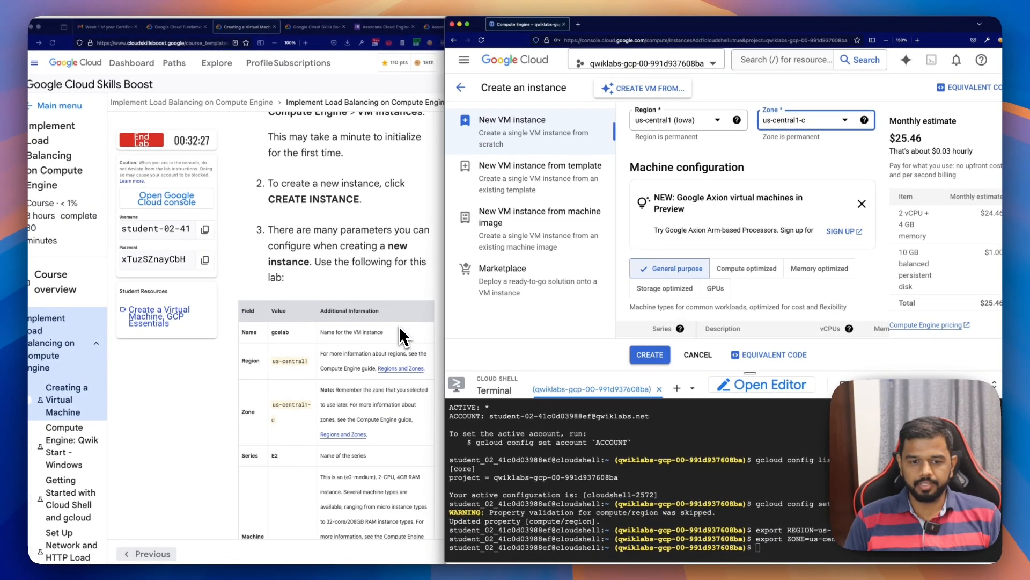
{"action": "scroll", "coordinate": [398, 326], "scroll_direction": "down", "scroll_amount": 2}
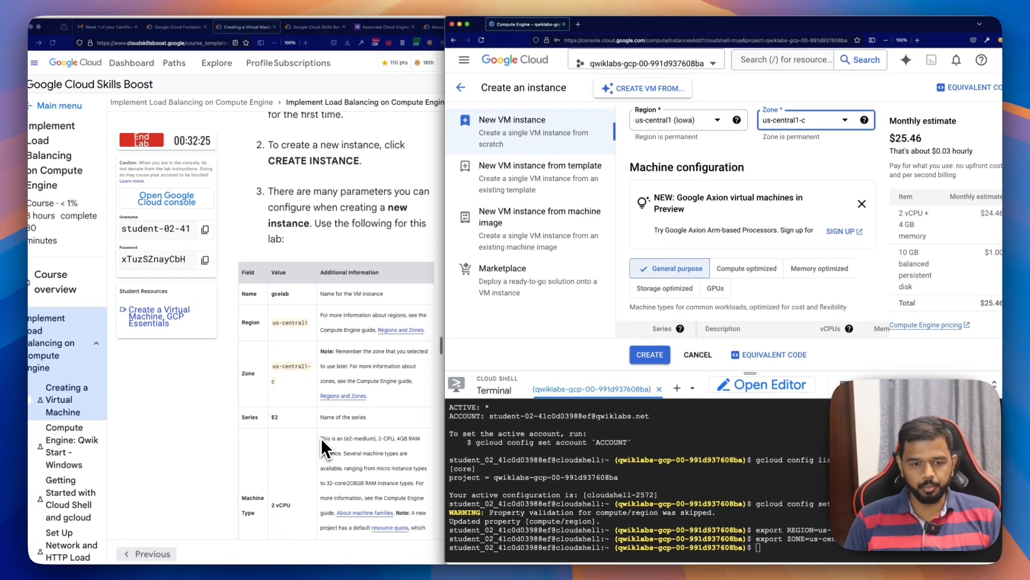
{"action": "scroll", "coordinate": [322, 447], "scroll_direction": "down", "scroll_amount": 3}
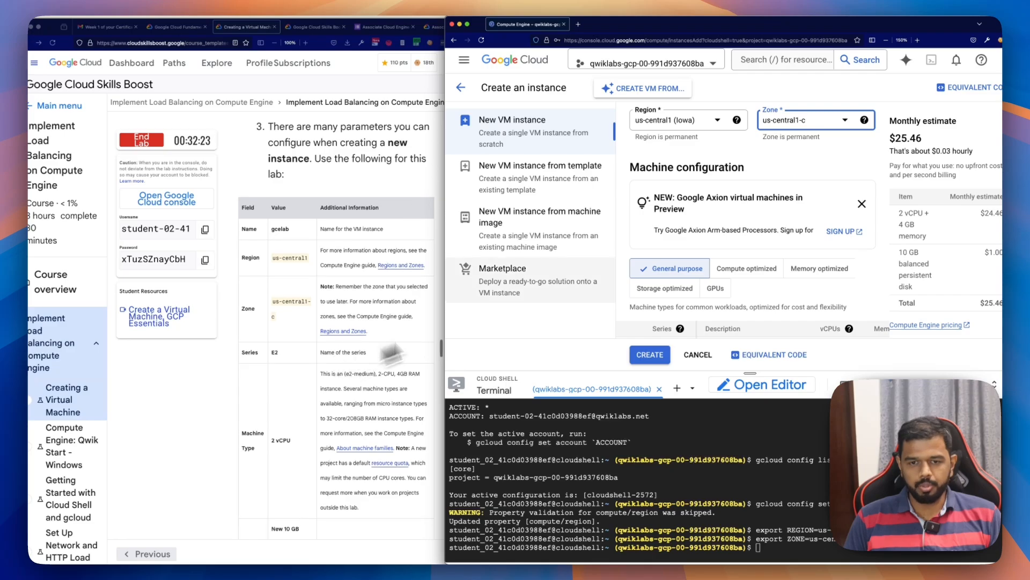
{"action": "scroll", "coordinate": [741, 275], "scroll_direction": "down", "scroll_amount": 5}
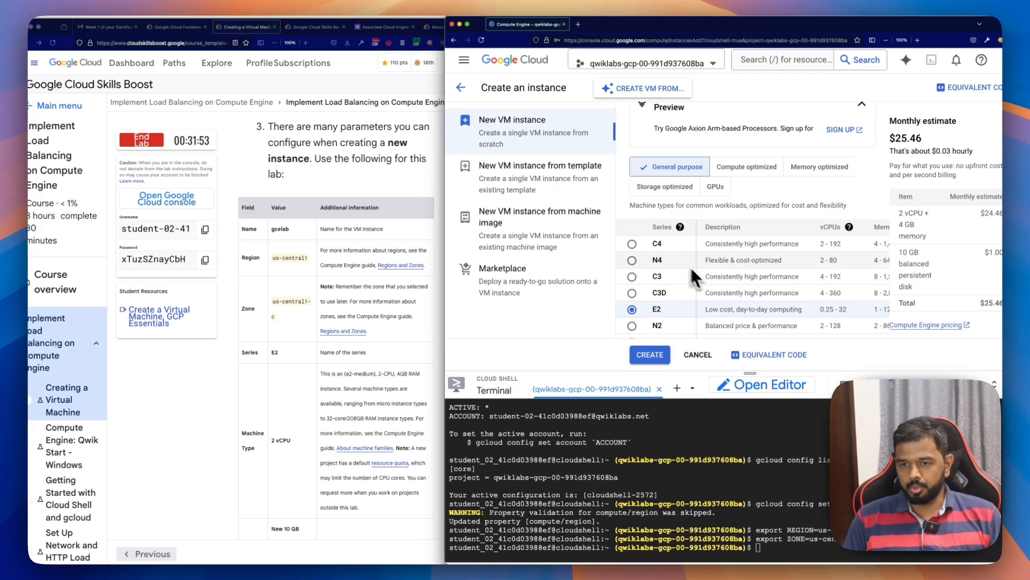
{"action": "scroll", "coordinate": [767, 282], "scroll_direction": "down", "scroll_amount": 2}
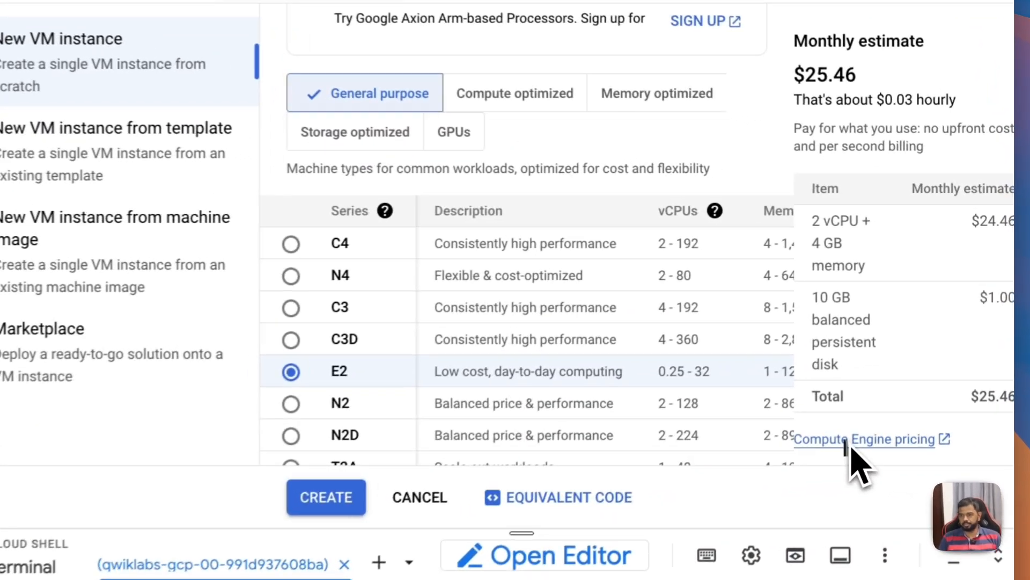
Step: Open the Compute Engine pricing page in a new tab and review the C4 standard and high-memory machine prices
{"action": "right_click", "coordinate": [918, 329]}
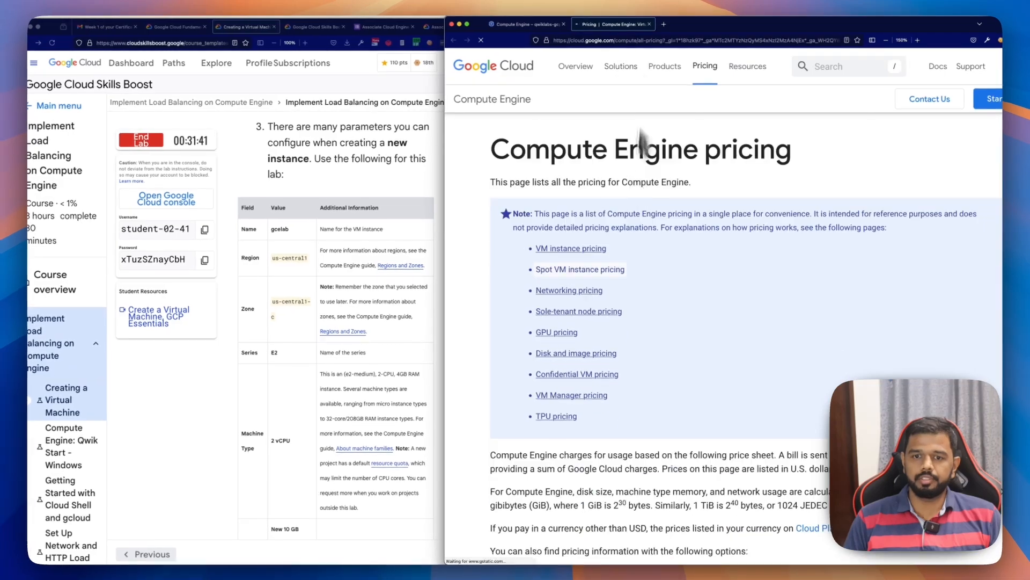
{"action": "scroll", "coordinate": [613, 356], "scroll_direction": "down", "scroll_amount": 15}
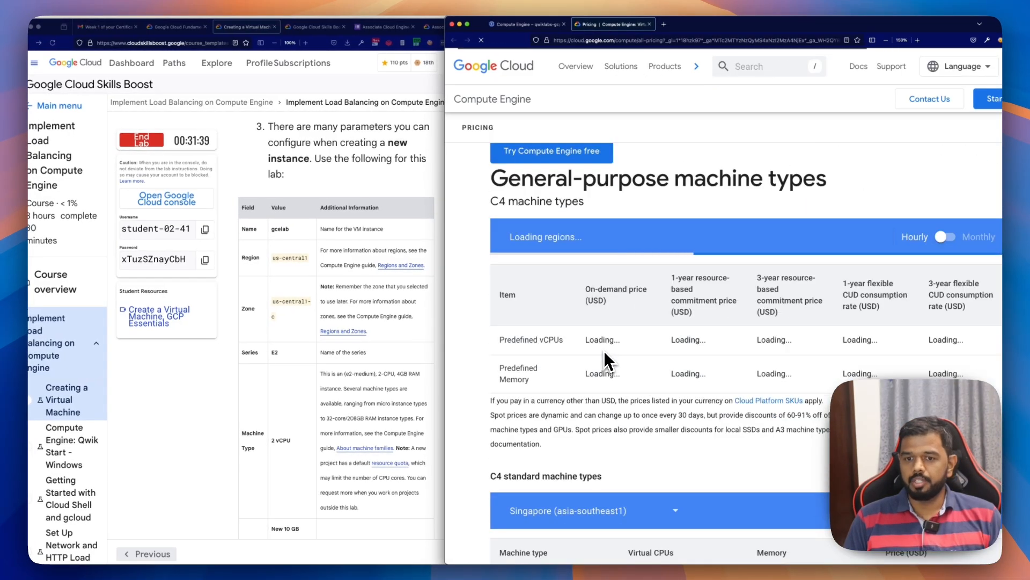
{"action": "scroll", "coordinate": [604, 350], "scroll_direction": "down", "scroll_amount": 5}
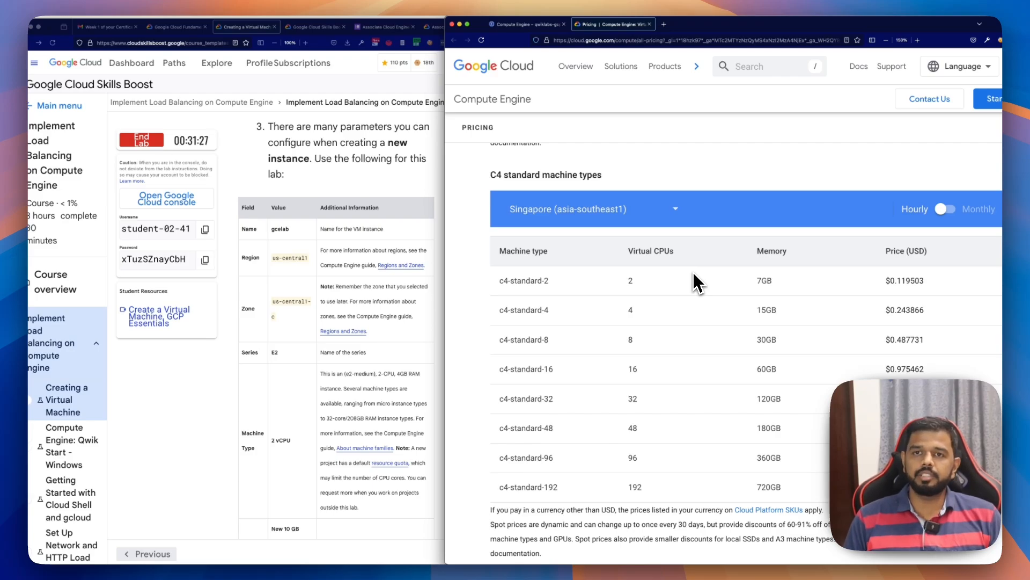
{"action": "scroll", "coordinate": [696, 282], "scroll_direction": "down", "scroll_amount": 5}
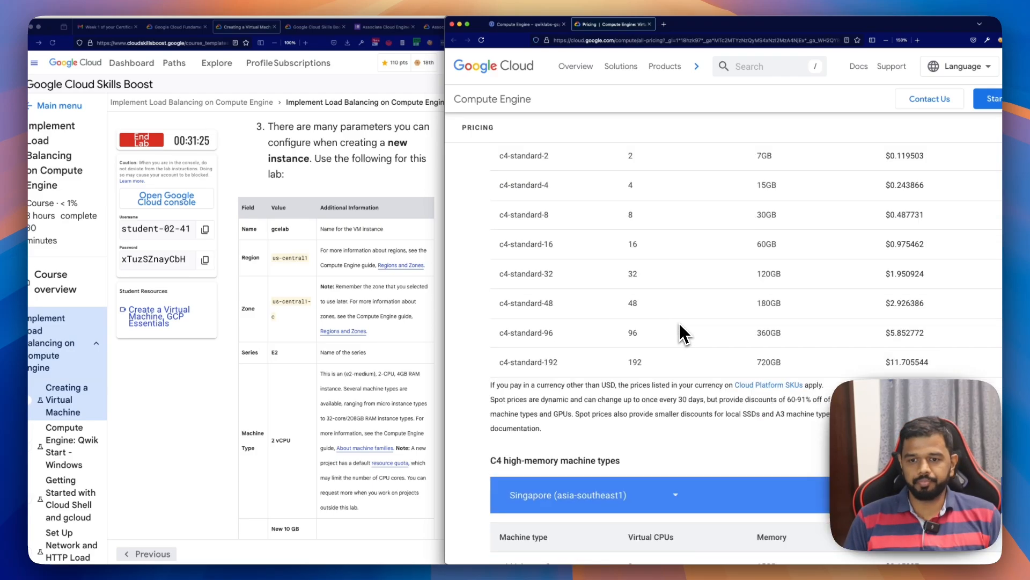
{"action": "scroll", "coordinate": [679, 323], "scroll_direction": "down", "scroll_amount": 4}
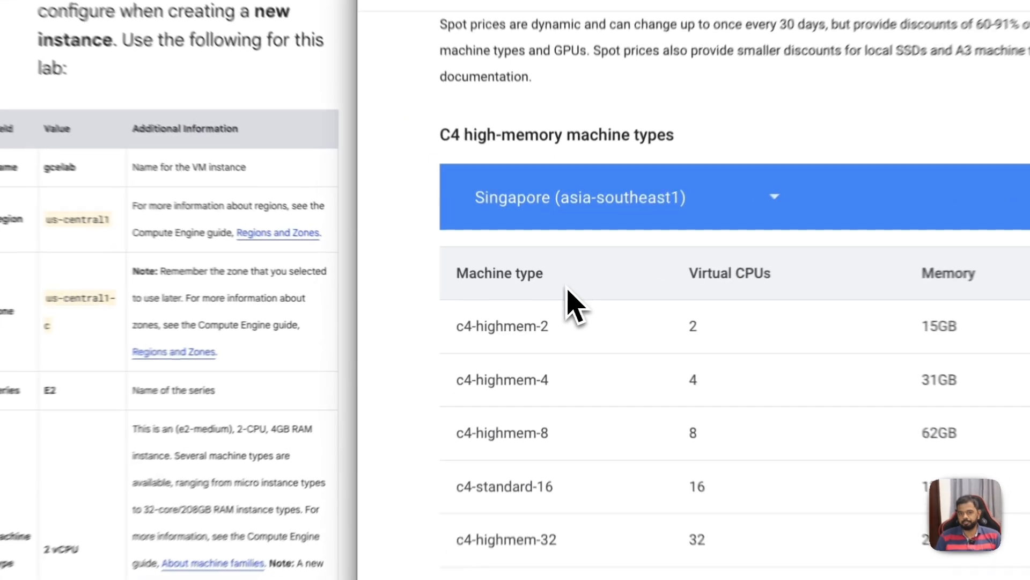
{"action": "left_click_drag", "start_coordinate": [562, 296], "coordinate": [497, 294]}
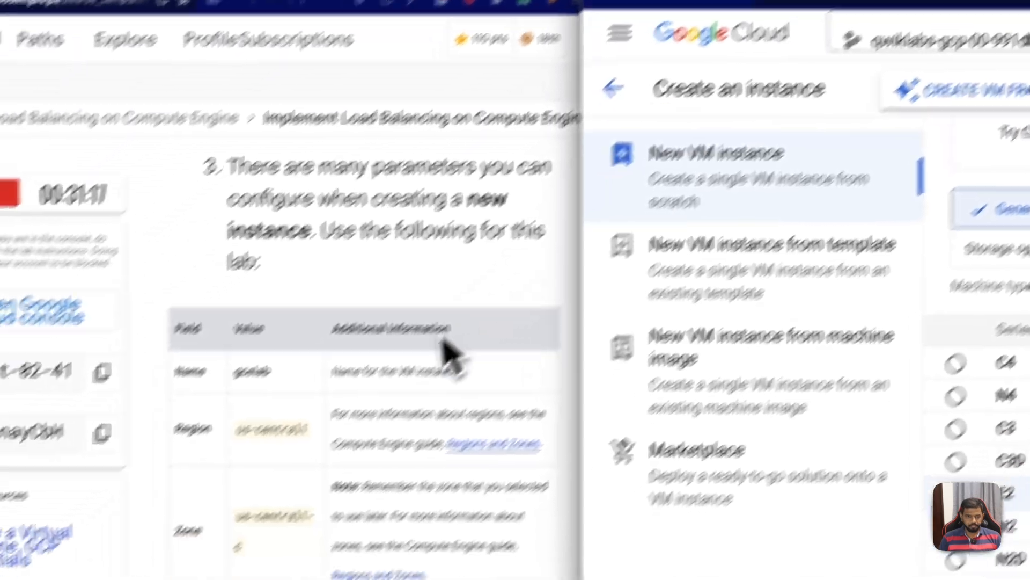
Step: Compare the E2 series' shared-core machine types with the 2-CPU, 4GB RAM machine type in the lab's parameter table
{"action": "scroll", "coordinate": [320, 443], "scroll_direction": "down", "scroll_amount": 2}
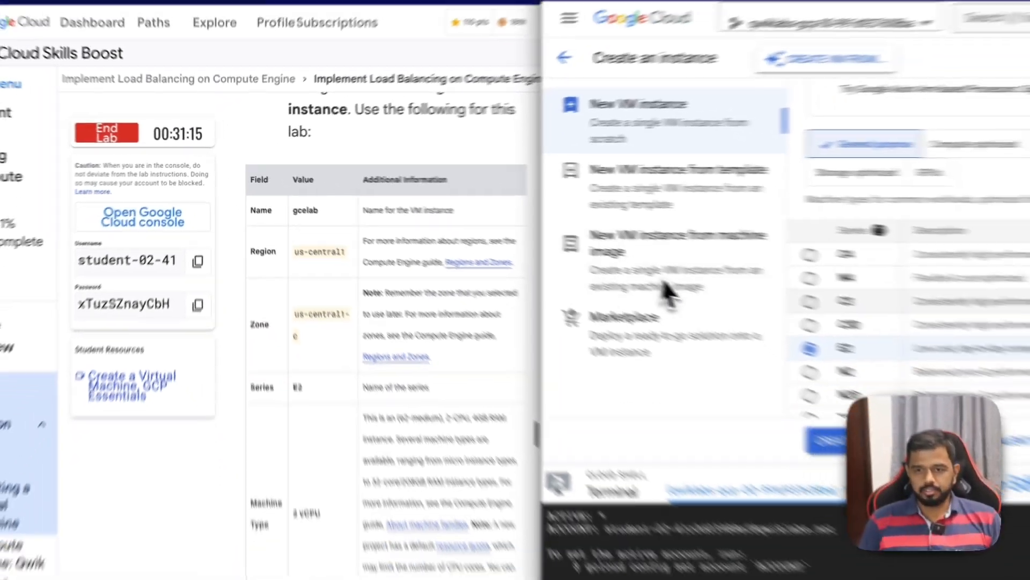
{"action": "scroll", "coordinate": [707, 262], "scroll_direction": "down", "scroll_amount": 4}
{"action": "scroll", "coordinate": [704, 260], "scroll_direction": "down", "scroll_amount": 3}
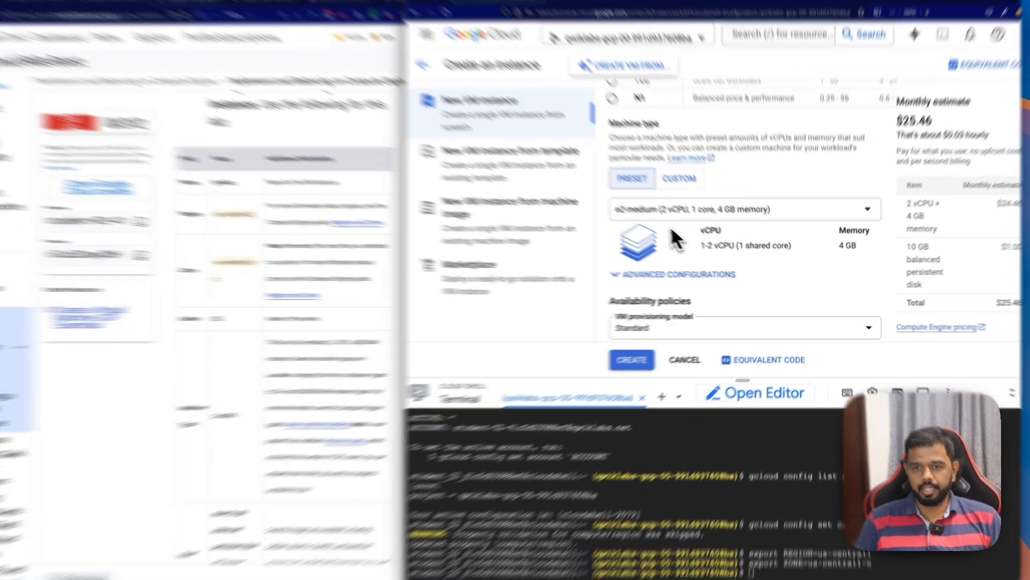
{"action": "left_click", "coordinate": [698, 161]}
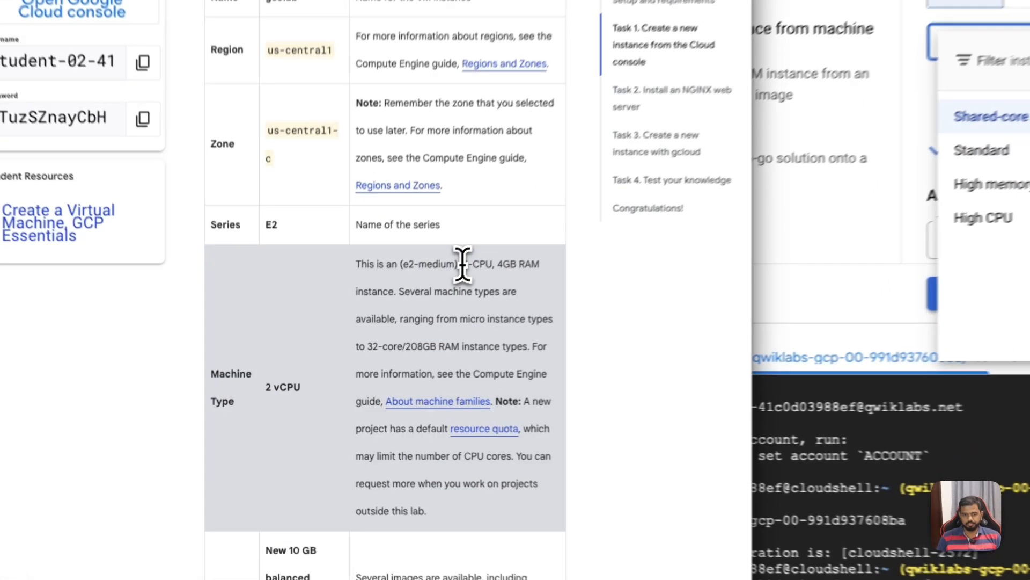
{"action": "left_click_drag", "start_coordinate": [378, 339], "coordinate": [408, 338]}
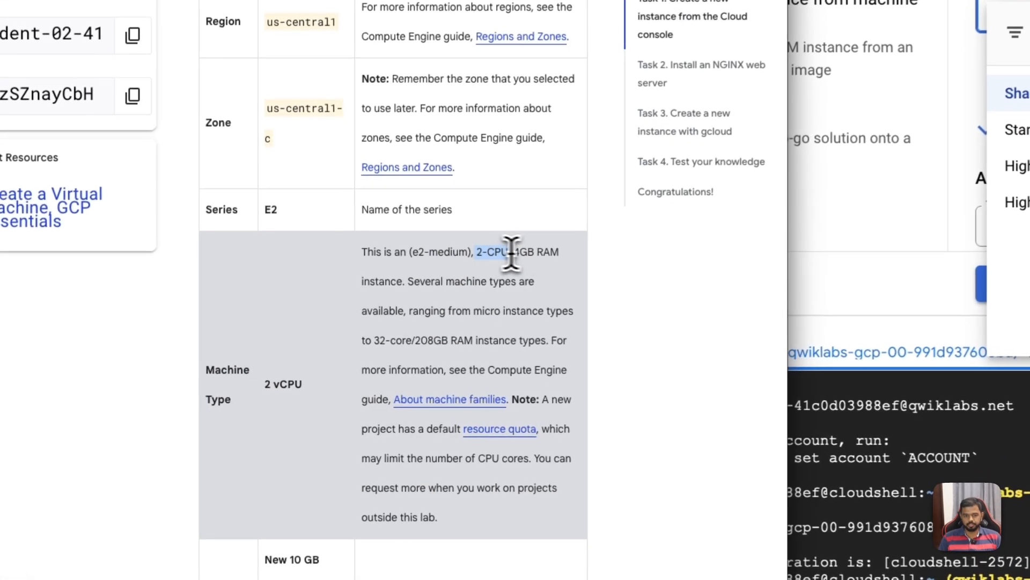
{"action": "left_click_drag", "start_coordinate": [540, 250], "coordinate": [569, 256]}
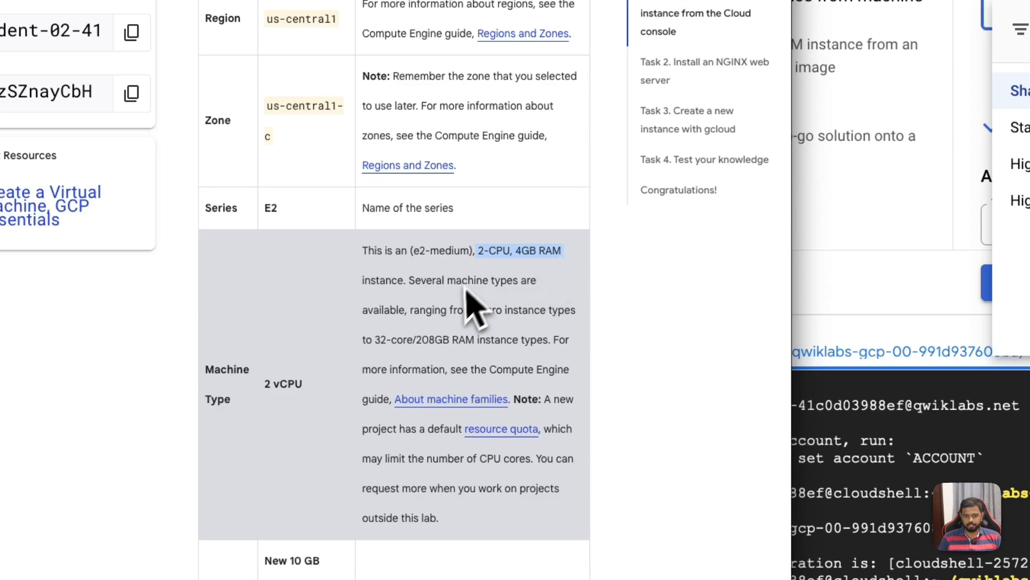
{"action": "scroll", "coordinate": [424, 305], "scroll_direction": "down", "scroll_amount": 1}
{"action": "left_click", "coordinate": [298, 344]}
{"action": "scroll", "coordinate": [301, 360], "scroll_direction": "down", "scroll_amount": 3}
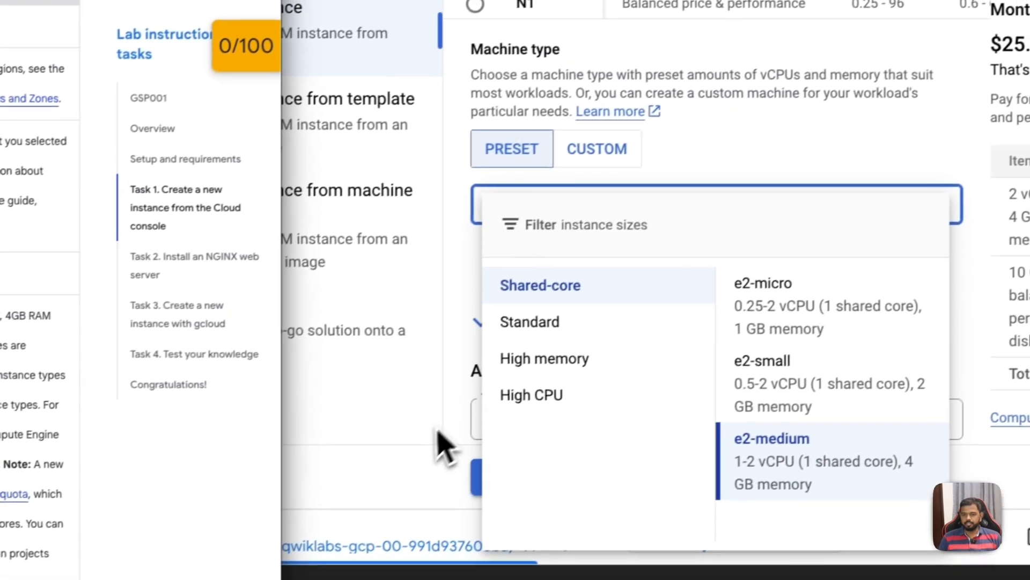
{"action": "left_click", "coordinate": [746, 146]}
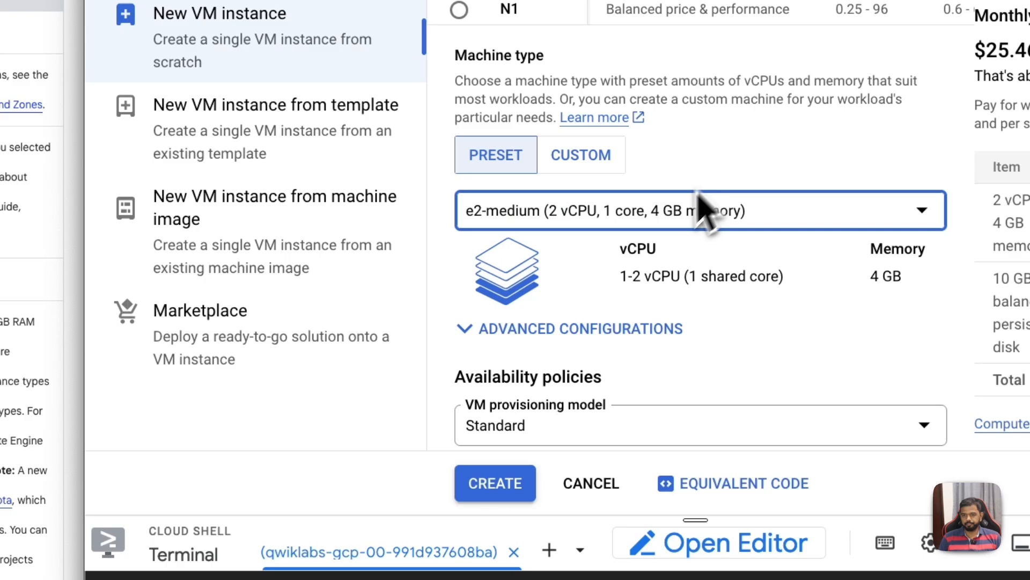
Step: Compare the instance form's availability policies and boot disk settings with the boot disk row in the lab's parameter table
{"action": "scroll", "coordinate": [687, 225], "scroll_direction": "down", "scroll_amount": 5}
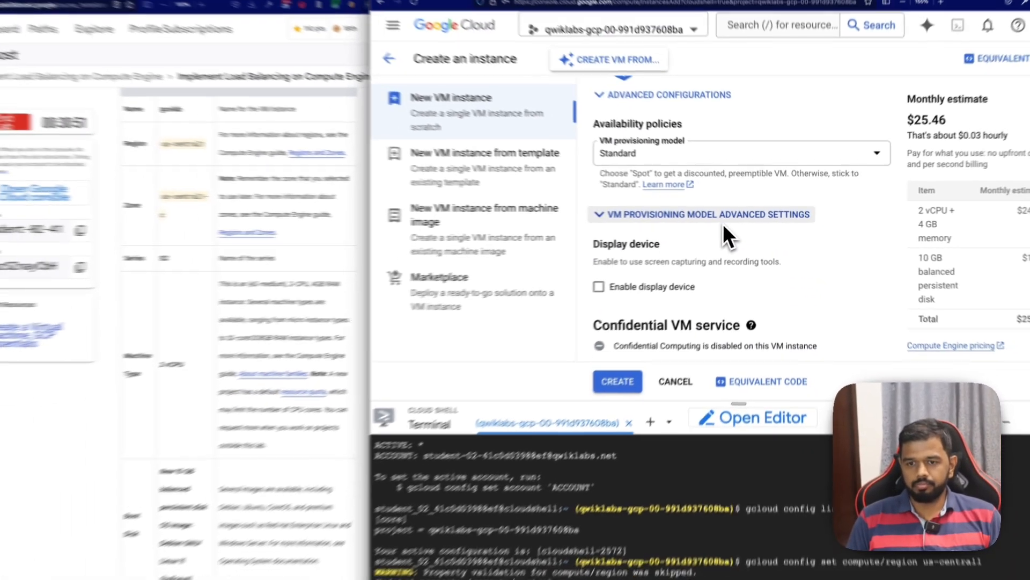
{"action": "scroll", "coordinate": [304, 438], "scroll_direction": "down", "scroll_amount": 3}
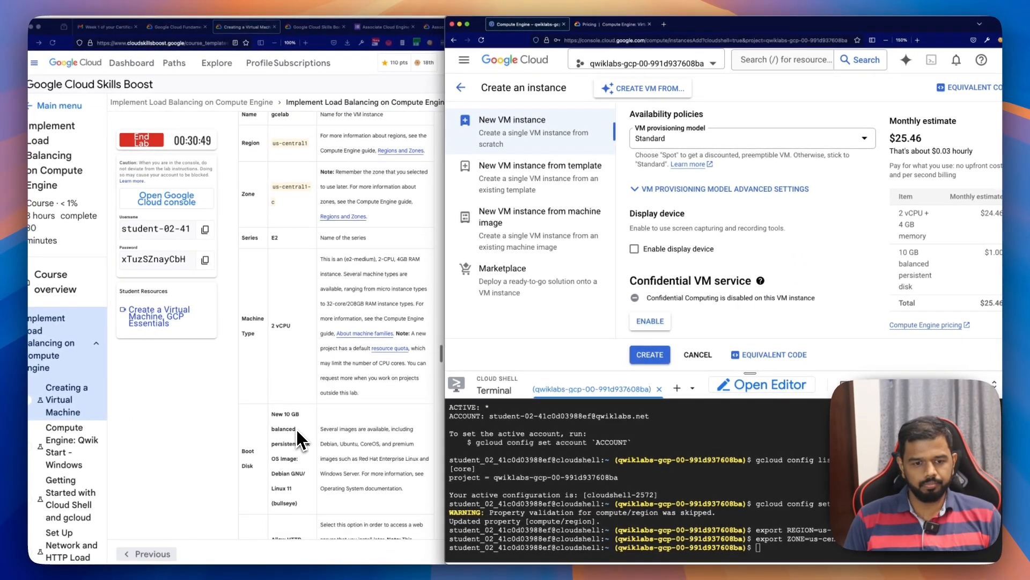
{"action": "scroll", "coordinate": [297, 432], "scroll_direction": "down", "scroll_amount": 2}
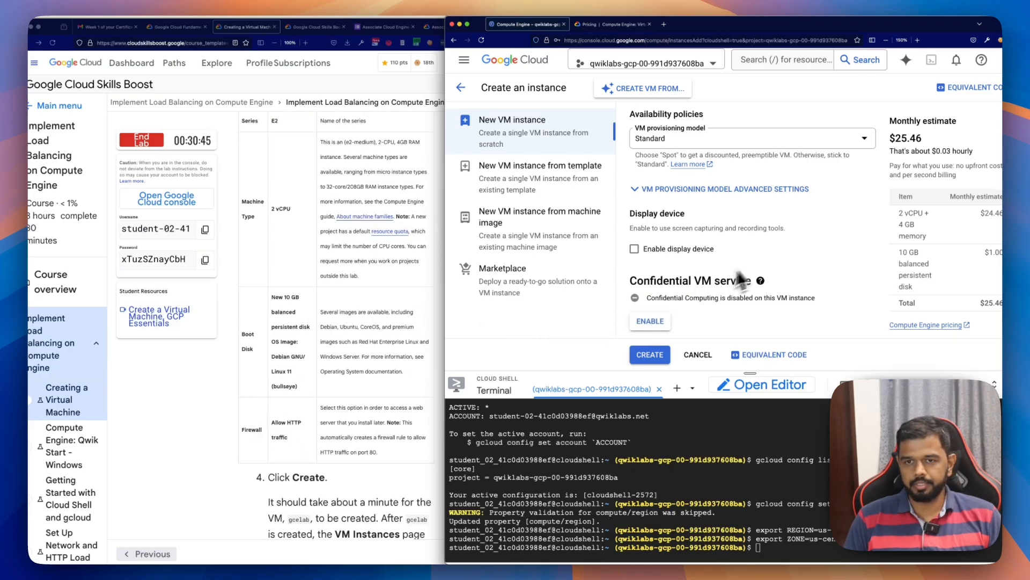
{"action": "scroll", "coordinate": [764, 259], "scroll_direction": "down", "scroll_amount": 5}
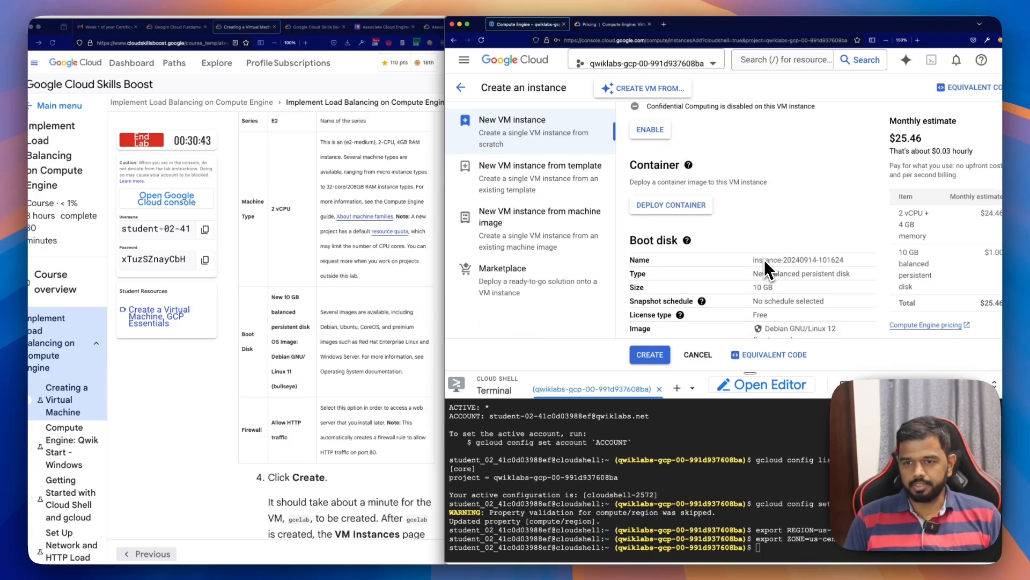
{"action": "scroll", "coordinate": [764, 260], "scroll_direction": "down", "scroll_amount": 1}
{"action": "left_click_drag", "start_coordinate": [773, 271], "coordinate": [757, 271]}
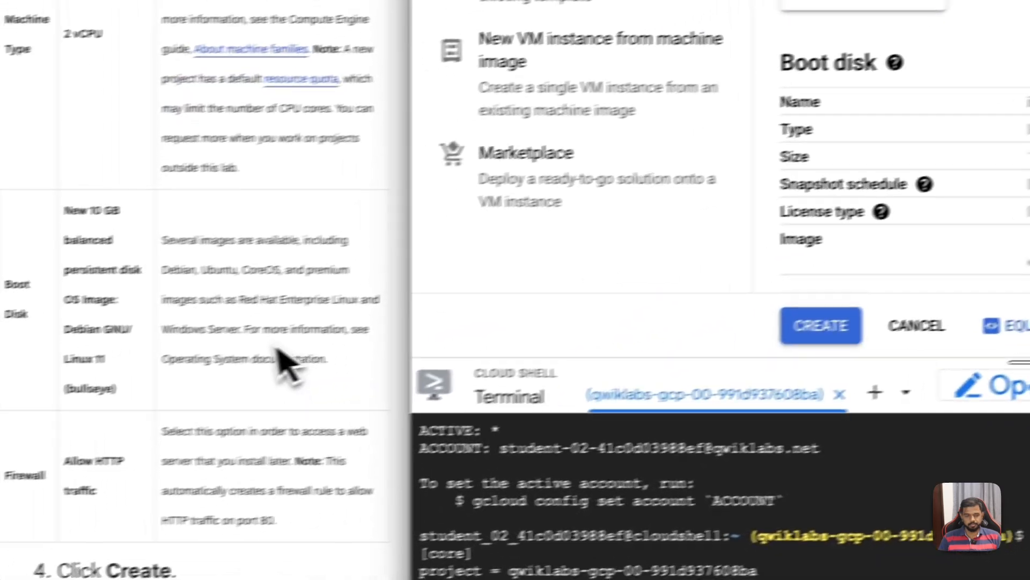
{"action": "scroll", "coordinate": [914, 216], "scroll_direction": "down", "scroll_amount": 5}
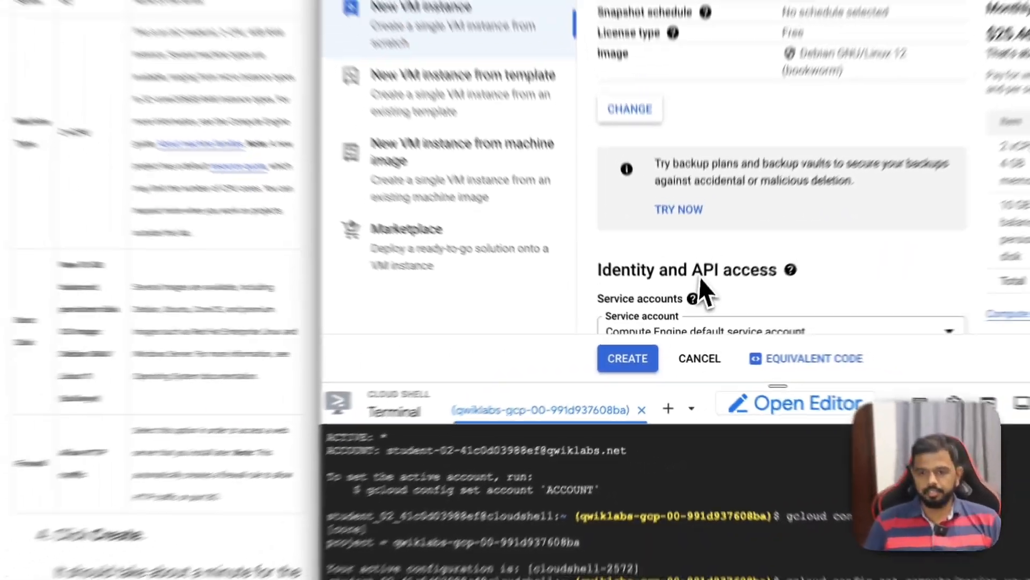
Step: Allow HTTP traffic through the firewall and create the VM instance
{"action": "scroll", "coordinate": [710, 269], "scroll_direction": "down", "scroll_amount": 5}
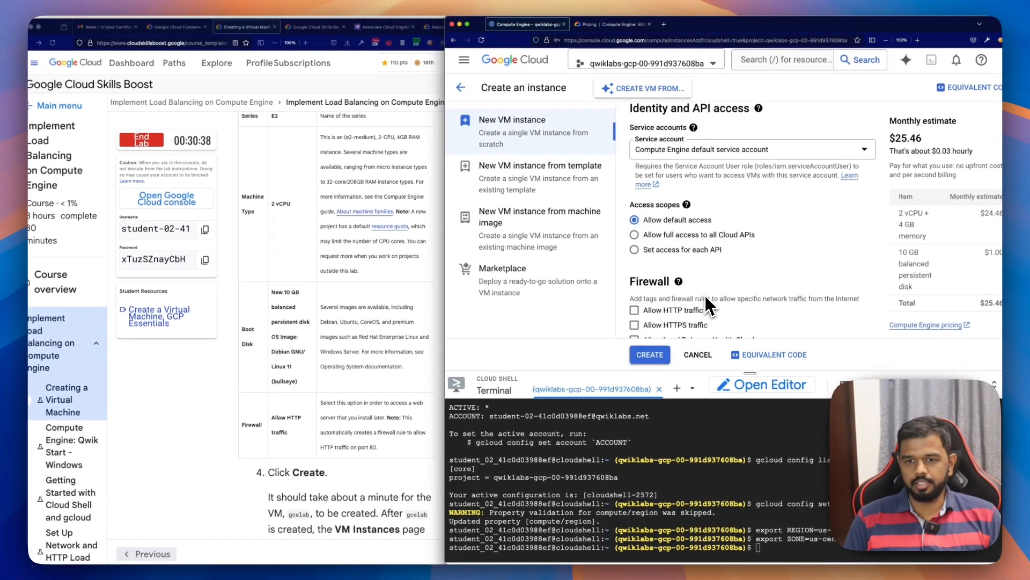
{"action": "scroll", "coordinate": [706, 298], "scroll_direction": "down", "scroll_amount": 1}
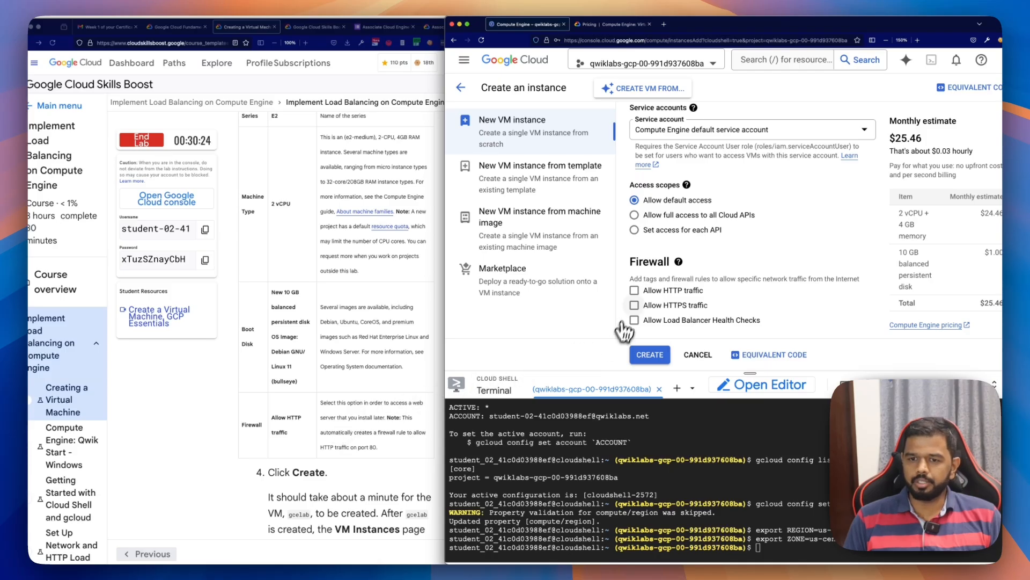
{"action": "left_click", "coordinate": [634, 290]}
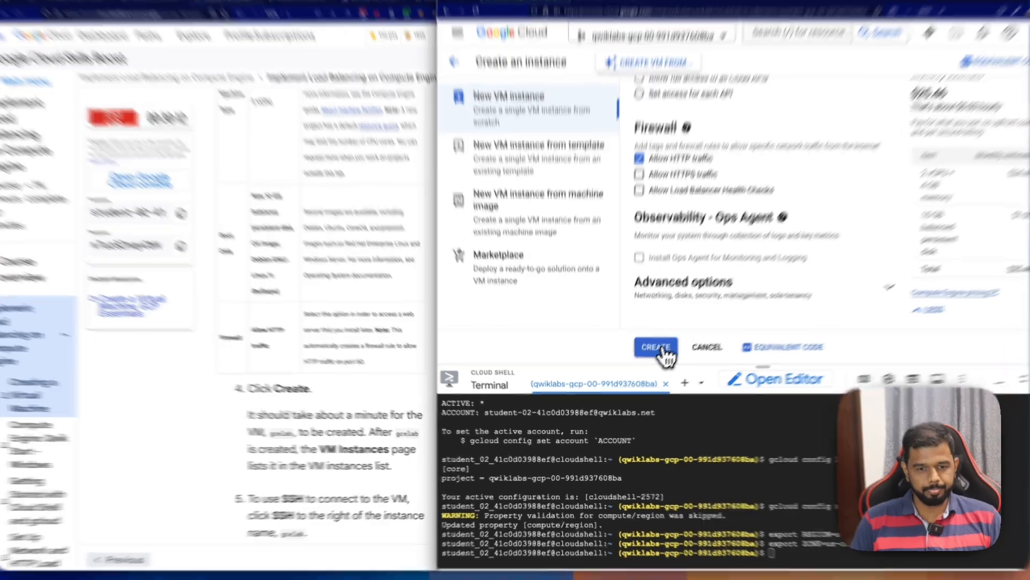
{"action": "left_click", "coordinate": [657, 356]}
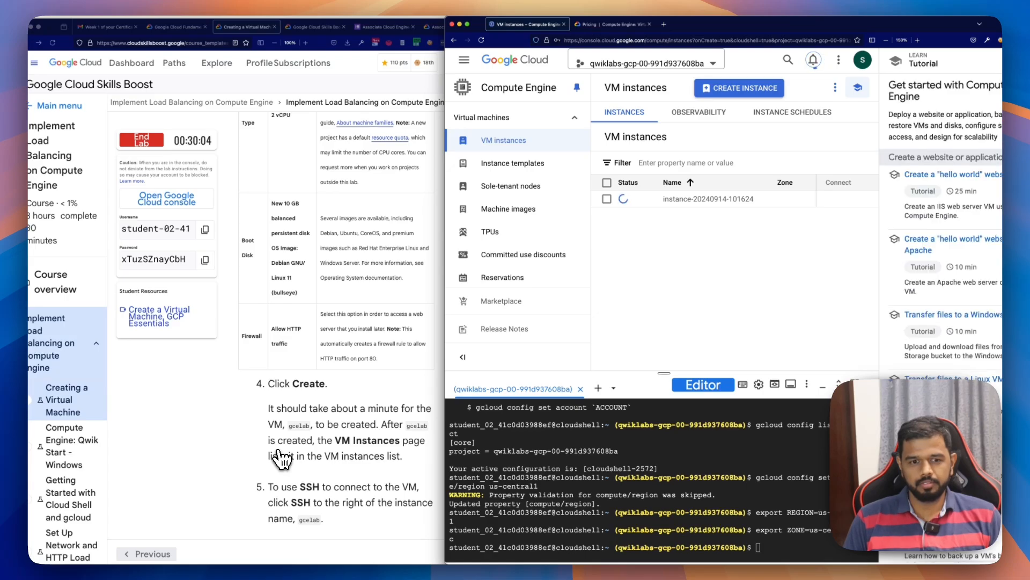
Step: Compare the lab's required name gcelab with the created instance's name, widening the console window over the lab page
{"action": "scroll", "coordinate": [280, 458], "scroll_direction": "up", "scroll_amount": 5}
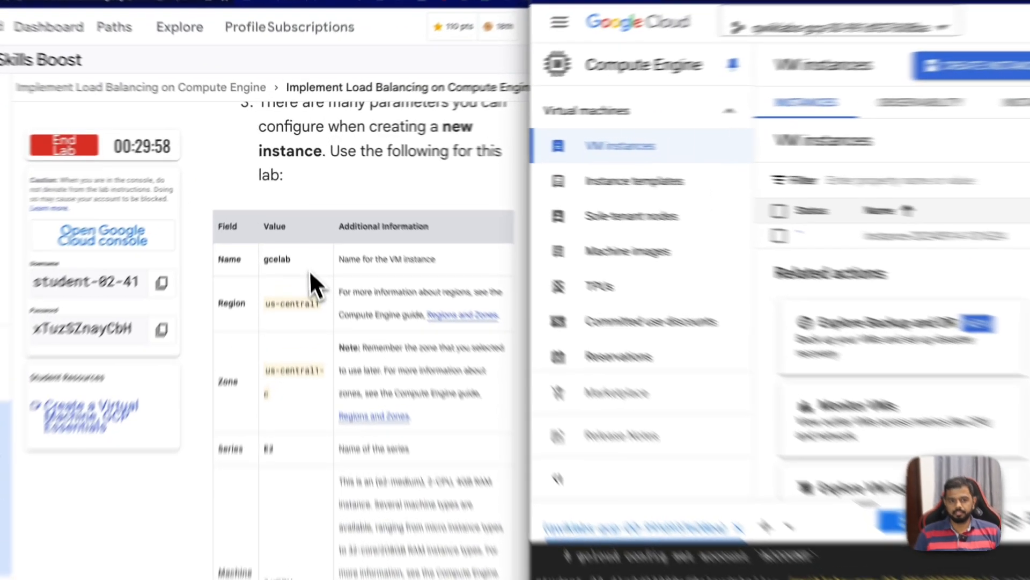
{"action": "double_click", "coordinate": [280, 214]}
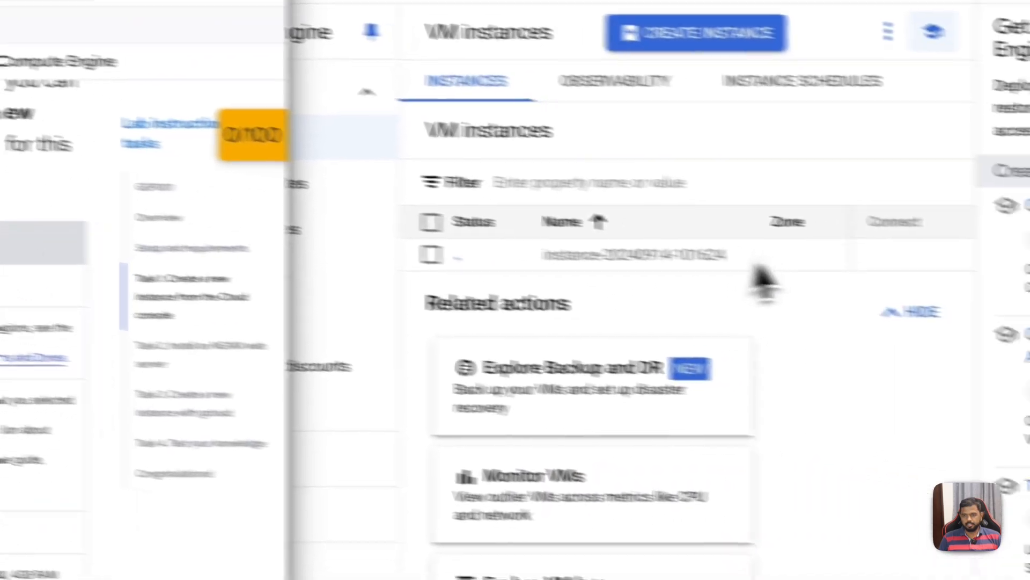
{"action": "left_click", "coordinate": [613, 255]}
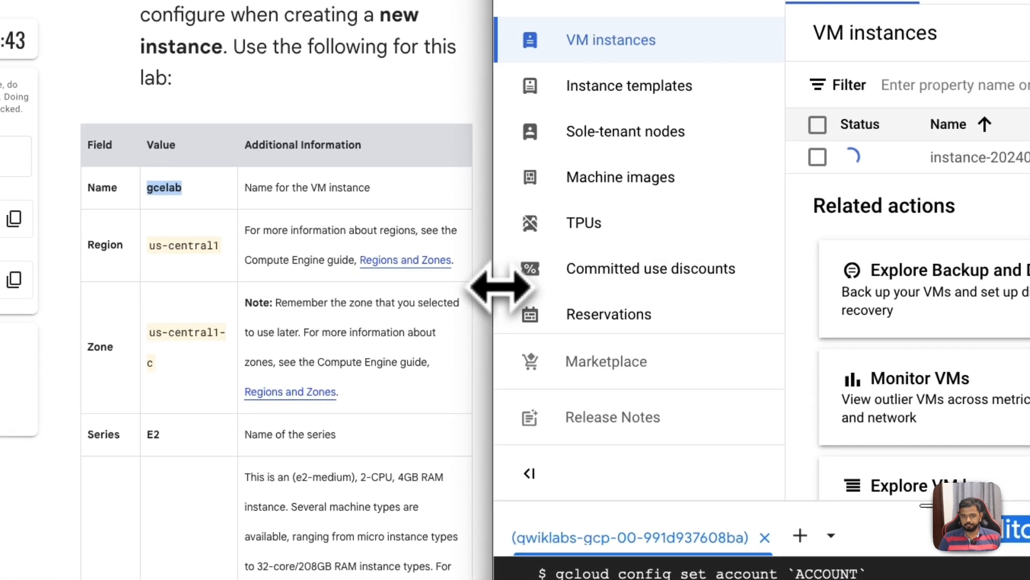
{"action": "left_click_drag", "start_coordinate": [499, 287], "coordinate": [201, 276]}
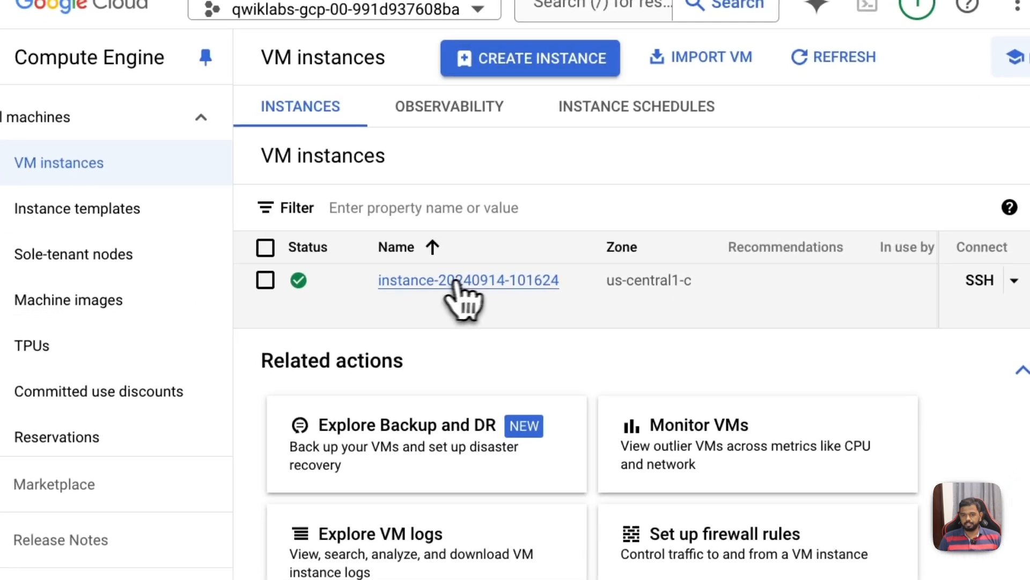
Step: Look through the created VM instance's additional actions for a rename option
{"action": "left_click", "coordinate": [265, 280]}
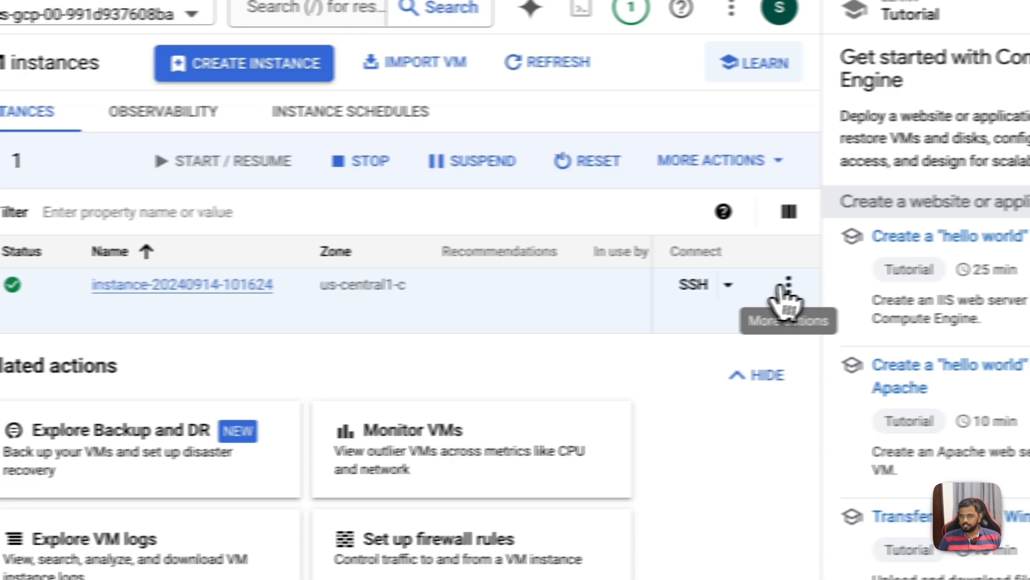
{"action": "left_click", "coordinate": [788, 284]}
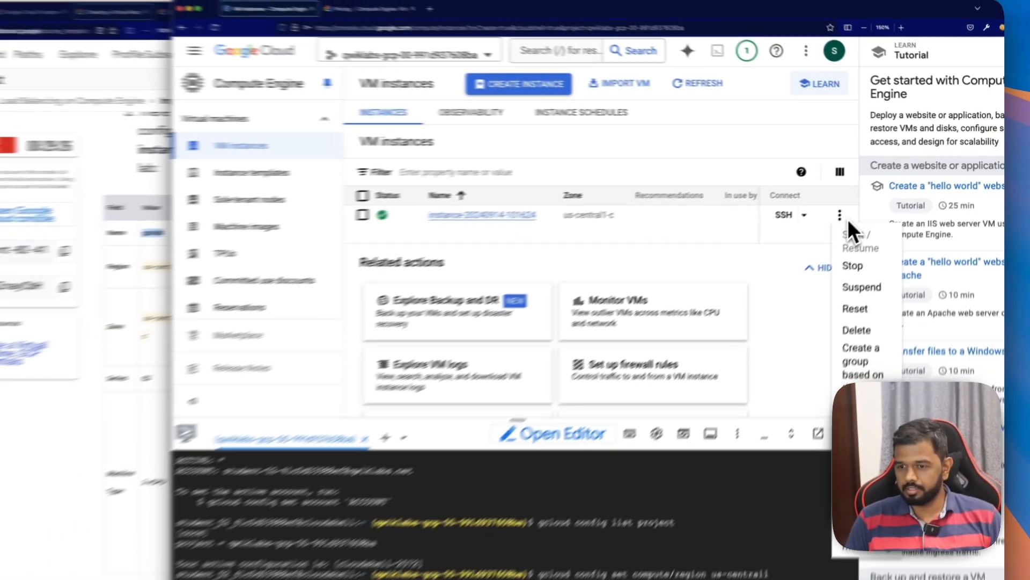
{"action": "left_click", "coordinate": [762, 328]}
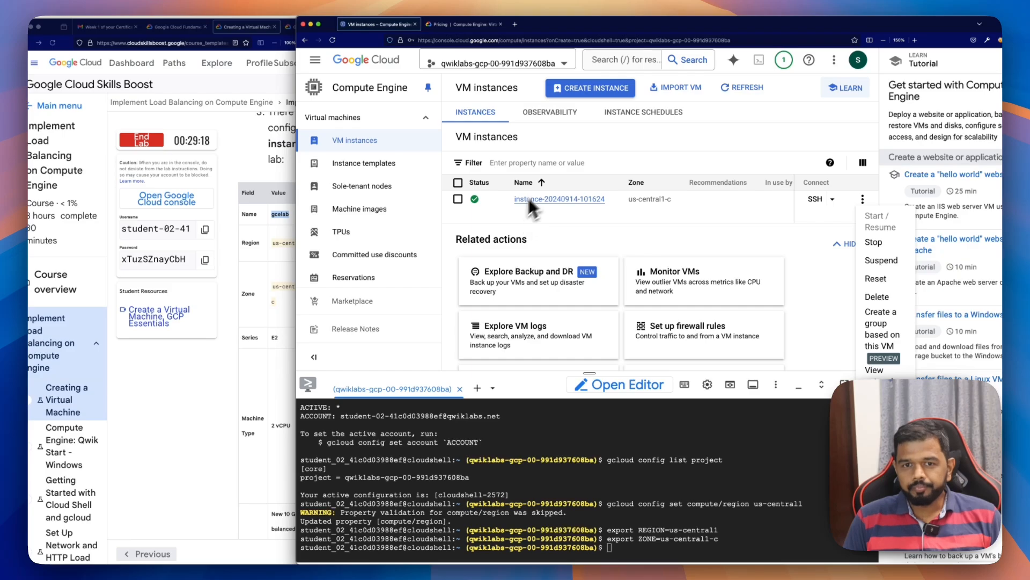
Step: Search the web in a new tab for "can i rename vm instance in gcp"
{"action": "left_click", "coordinate": [515, 25]}
{"action": "type", "text": "can i"}
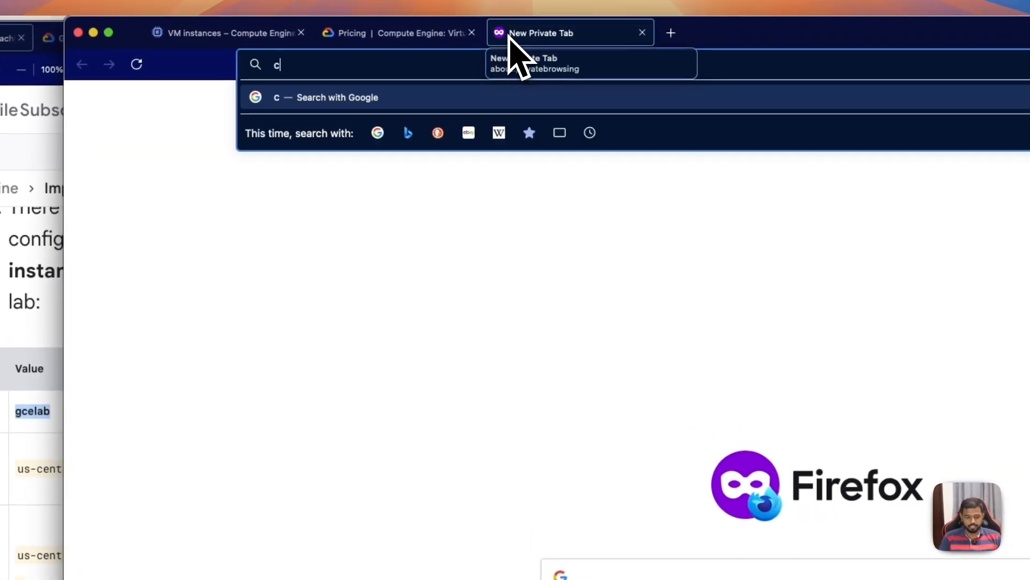
{"action": "type", "text": " r"}
{"action": "type", "text": "ename vm inst"}
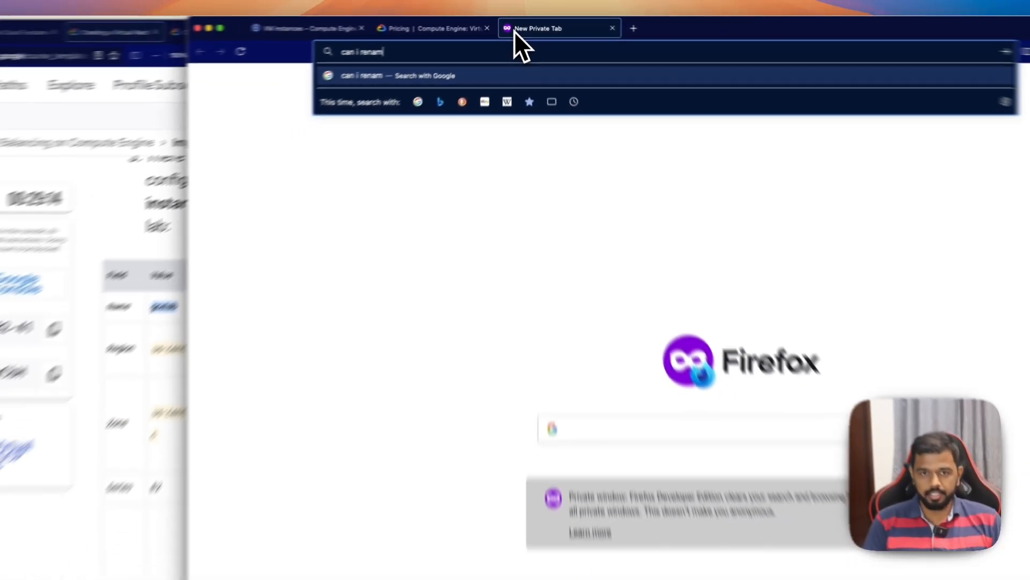
{"action": "type", "text": "anc"}
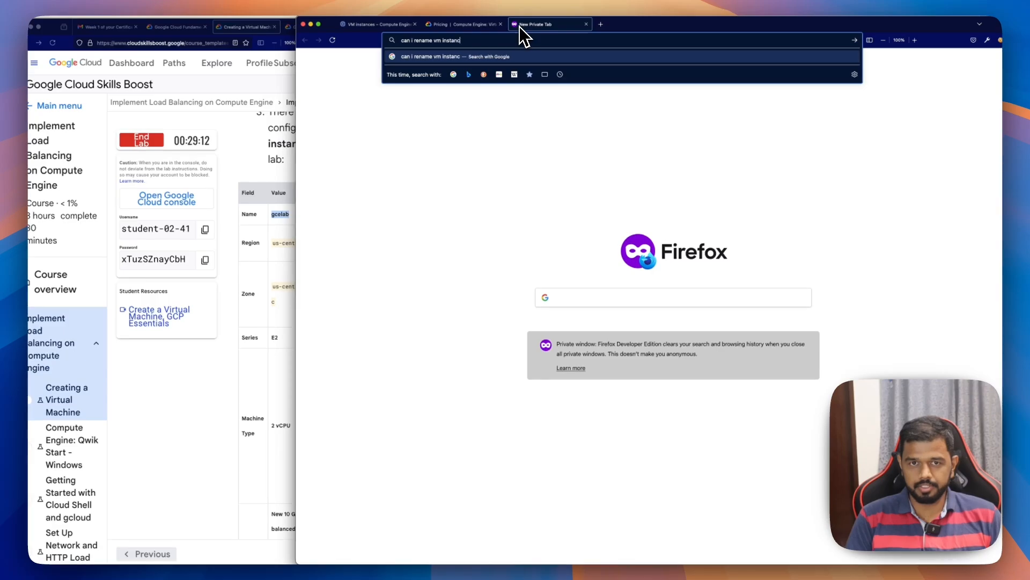
{"action": "type", "text": "e in gcp"}
{"action": "key", "text": "Return"}
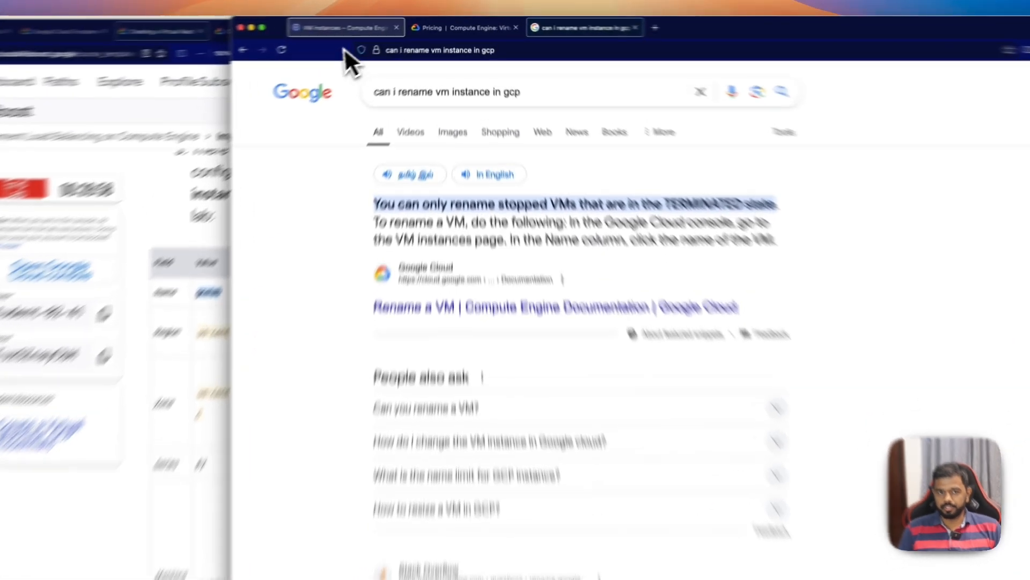
Step: Stop the created VM instance in the Compute Engine instance list
{"action": "left_click", "coordinate": [365, 24]}
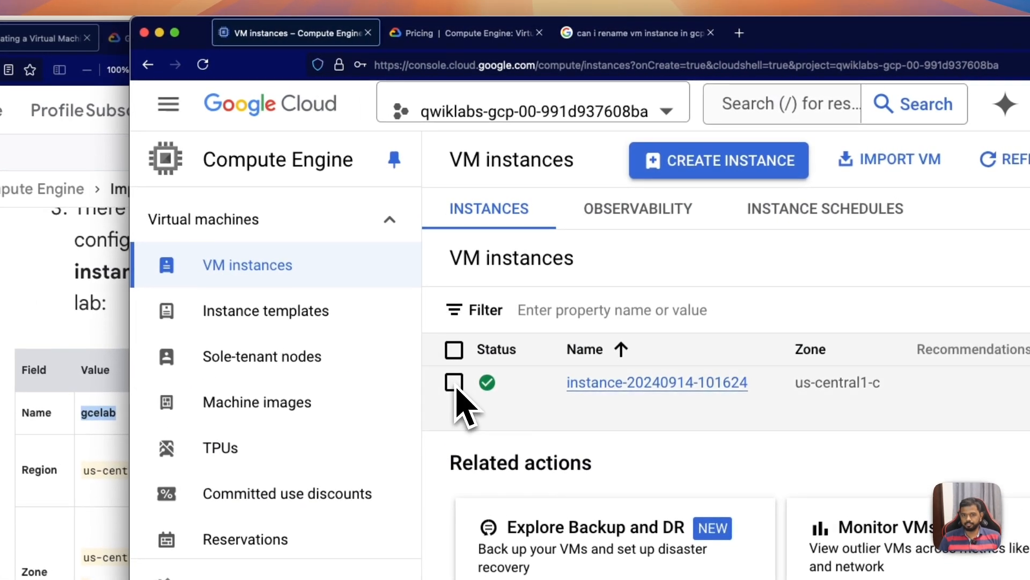
{"action": "left_click", "coordinate": [454, 381]}
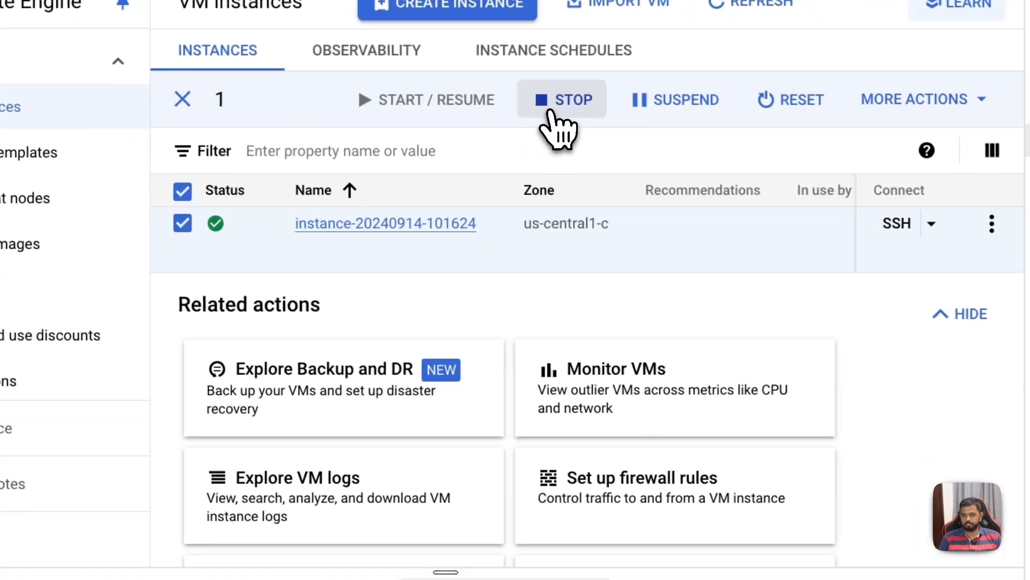
{"action": "left_click", "coordinate": [837, 258]}
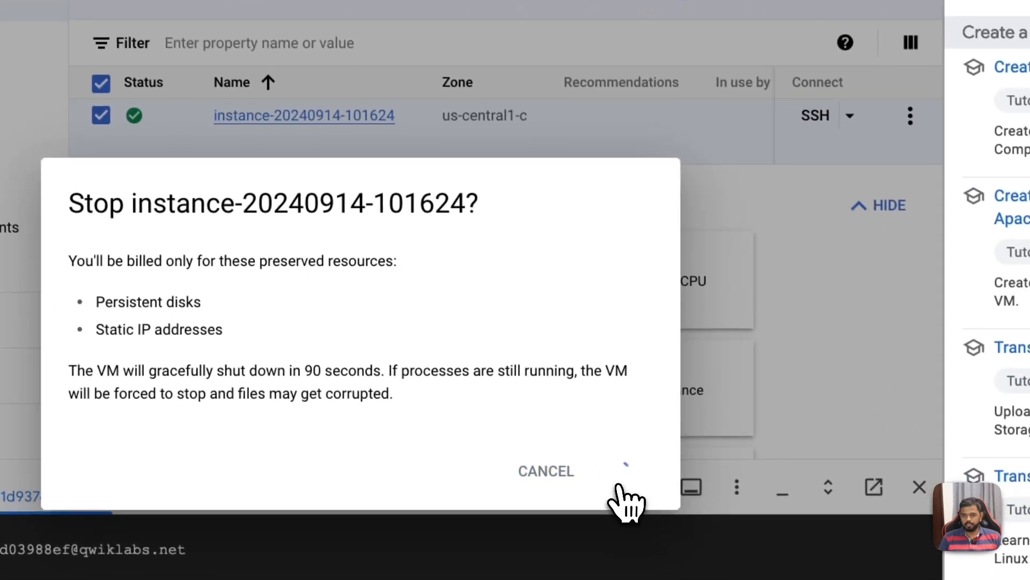
{"action": "left_click", "coordinate": [705, 571]}
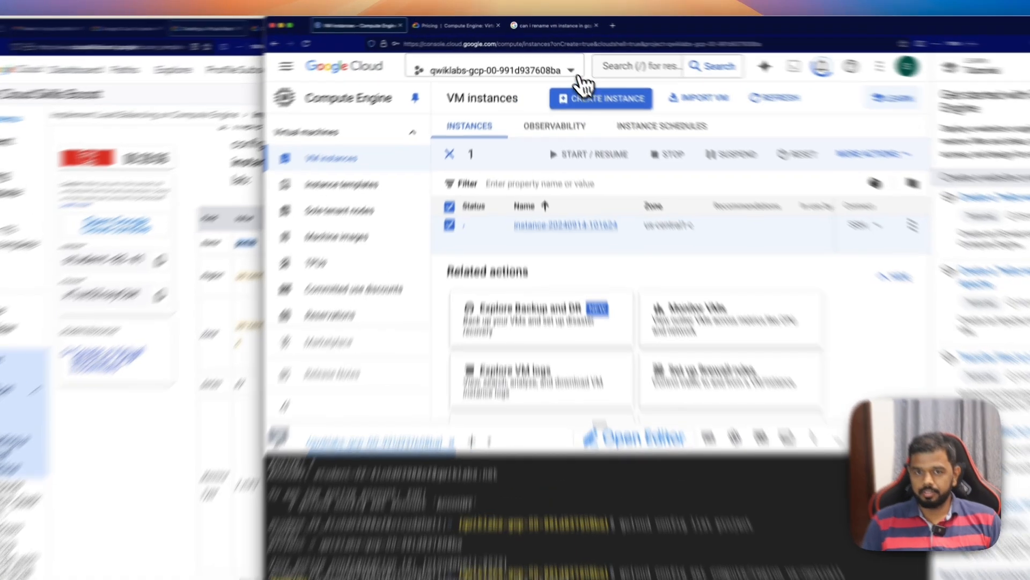
Step: Open Google Cloud's Rename a VM documentation from the web search results and read its introduction on when to rename
{"action": "left_click", "coordinate": [545, 24]}
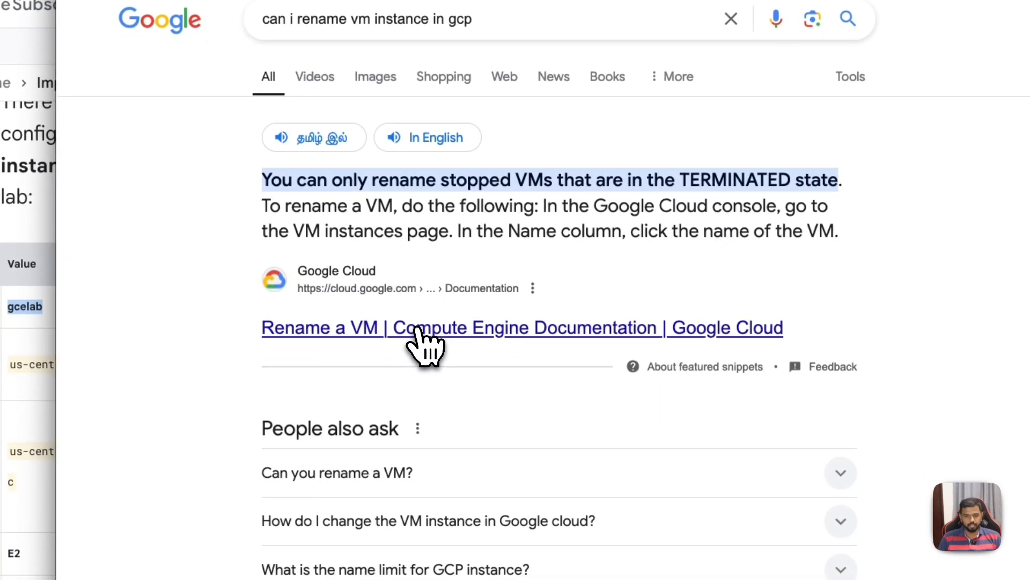
{"action": "left_click", "coordinate": [421, 335]}
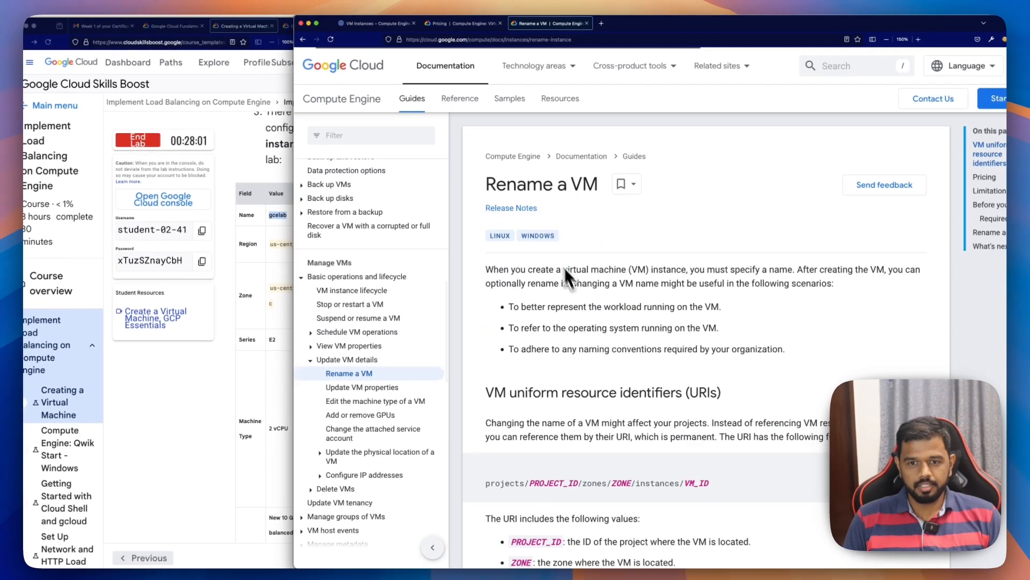
{"action": "scroll", "coordinate": [563, 267], "scroll_direction": "down", "scroll_amount": 3}
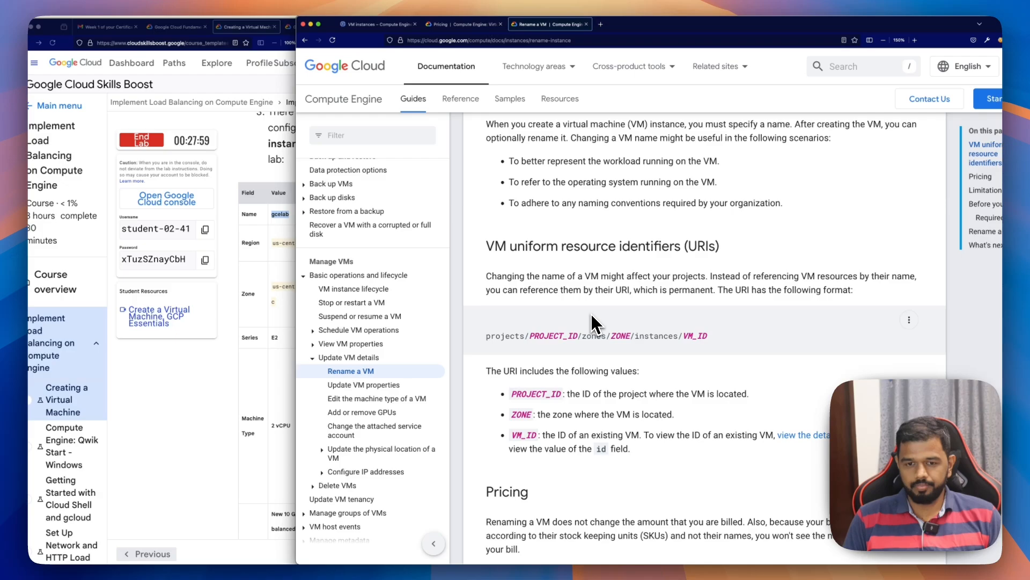
{"action": "scroll", "coordinate": [591, 322], "scroll_direction": "down", "scroll_amount": 3}
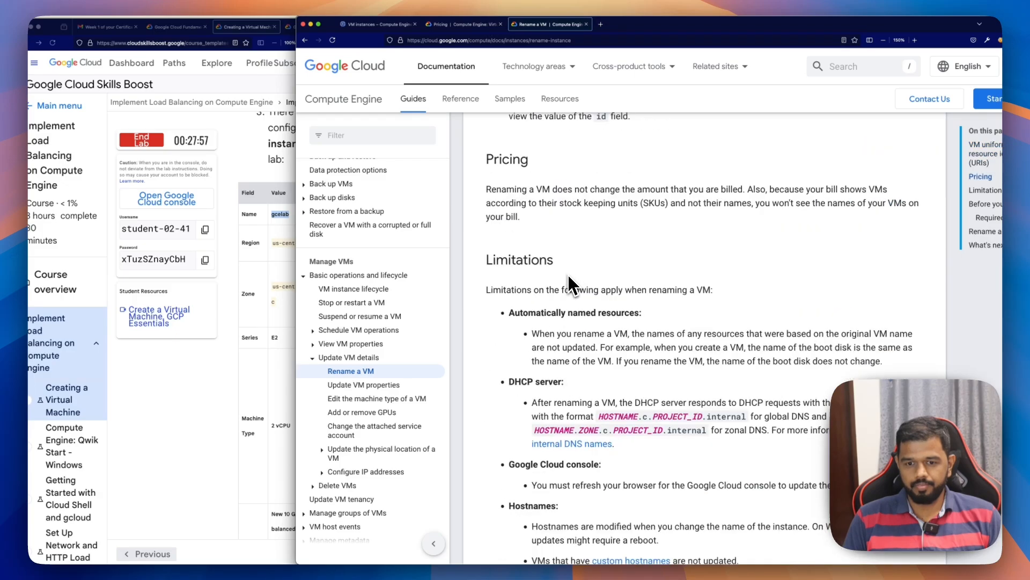
{"action": "scroll", "coordinate": [569, 278], "scroll_direction": "up", "scroll_amount": 7}
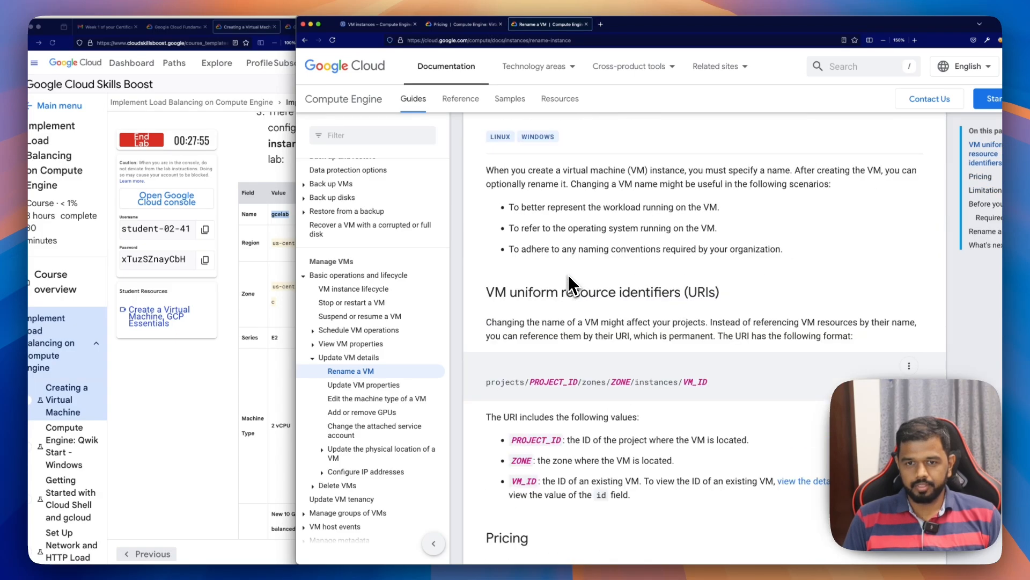
{"action": "scroll", "coordinate": [569, 274], "scroll_direction": "up", "scroll_amount": 2}
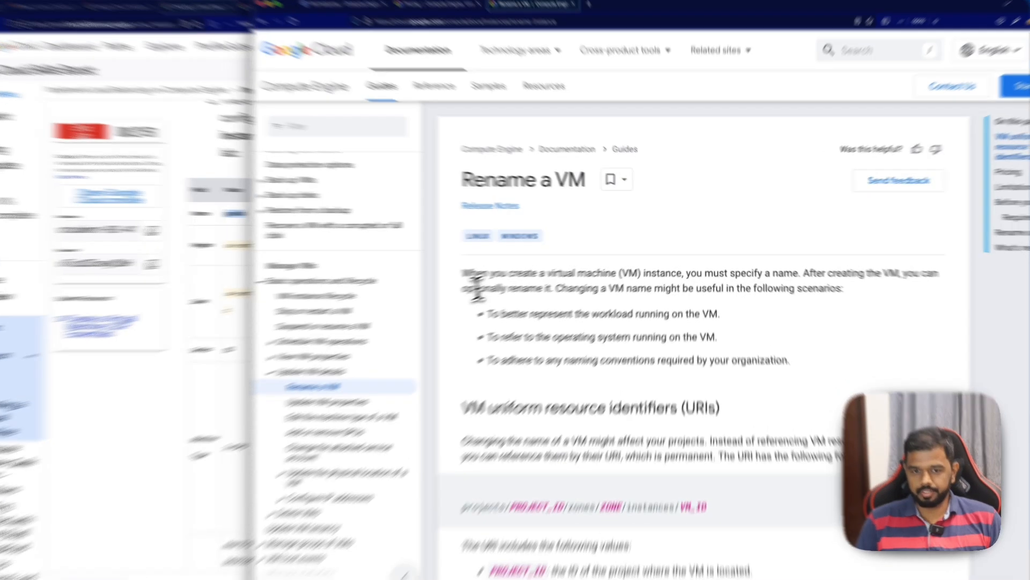
{"action": "left_click_drag", "start_coordinate": [496, 282], "coordinate": [560, 282]}
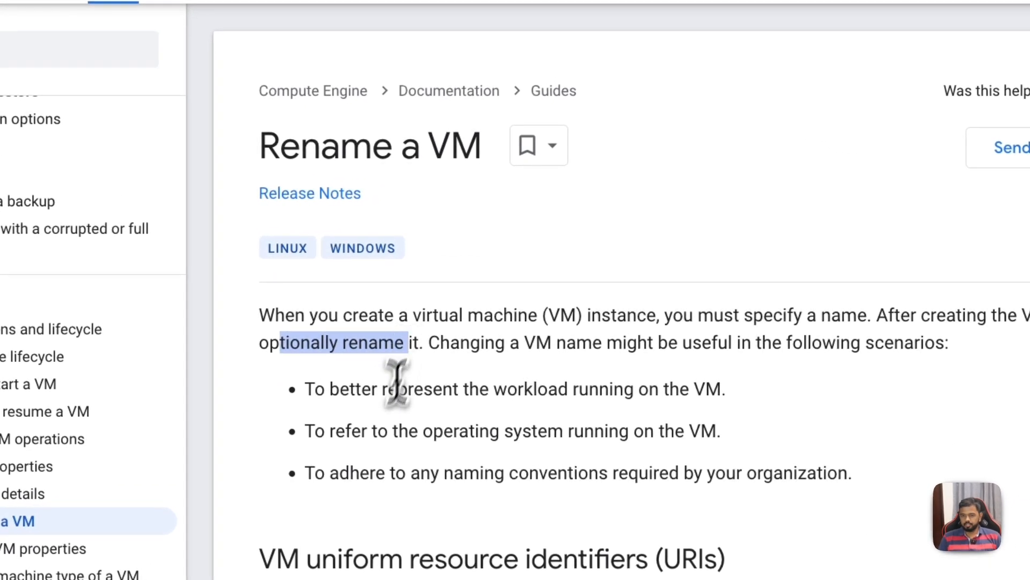
{"action": "scroll", "coordinate": [398, 382], "scroll_direction": "down", "scroll_amount": 5}
{"action": "left_click_drag", "start_coordinate": [389, 144], "coordinate": [724, 152]}
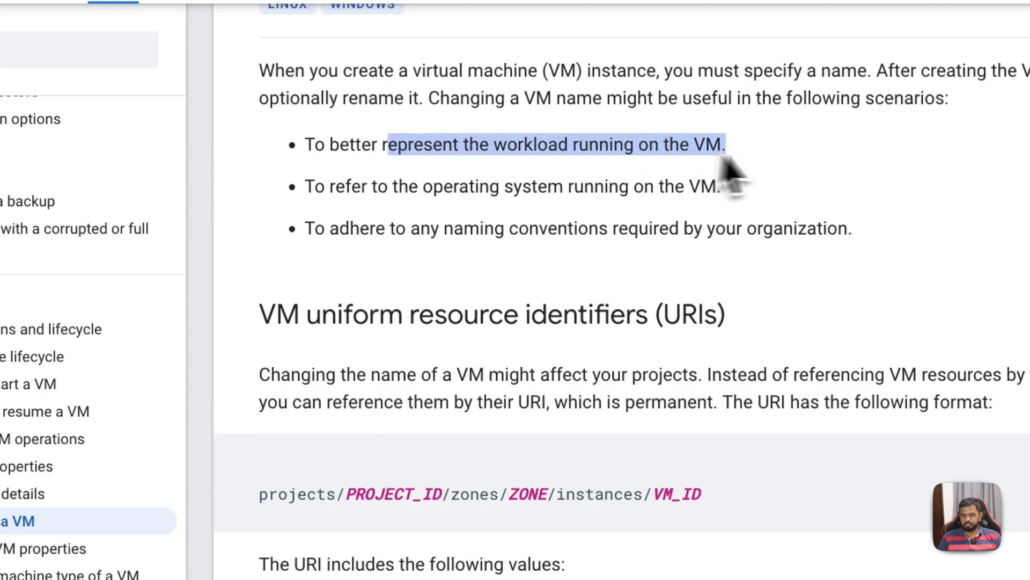
Step: Read the Rename a VM page's limitations, prerequisites and console procedure for renaming a VM
{"action": "scroll", "coordinate": [537, 370], "scroll_direction": "down", "scroll_amount": 5}
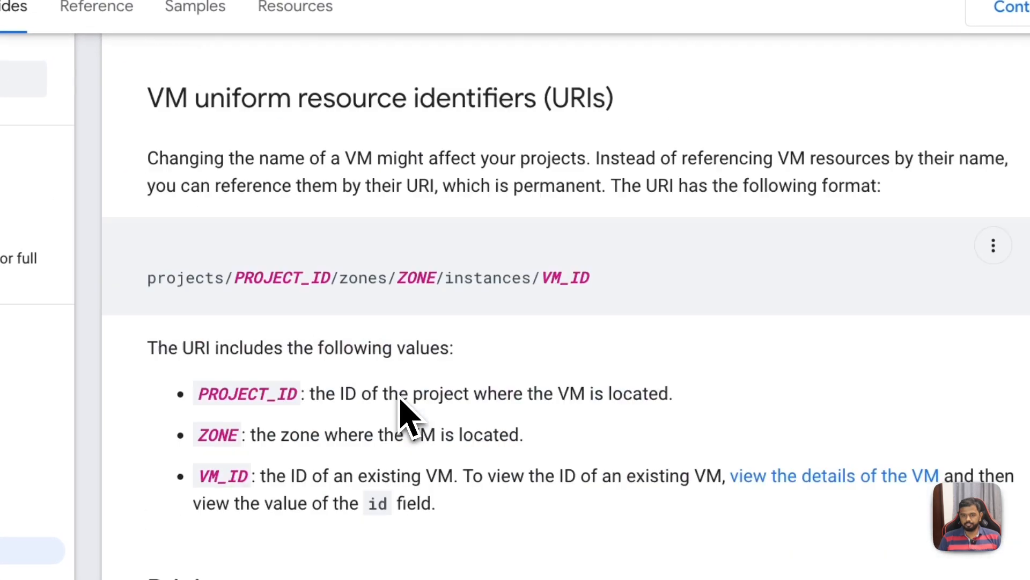
{"action": "scroll", "coordinate": [400, 398], "scroll_direction": "down", "scroll_amount": 10}
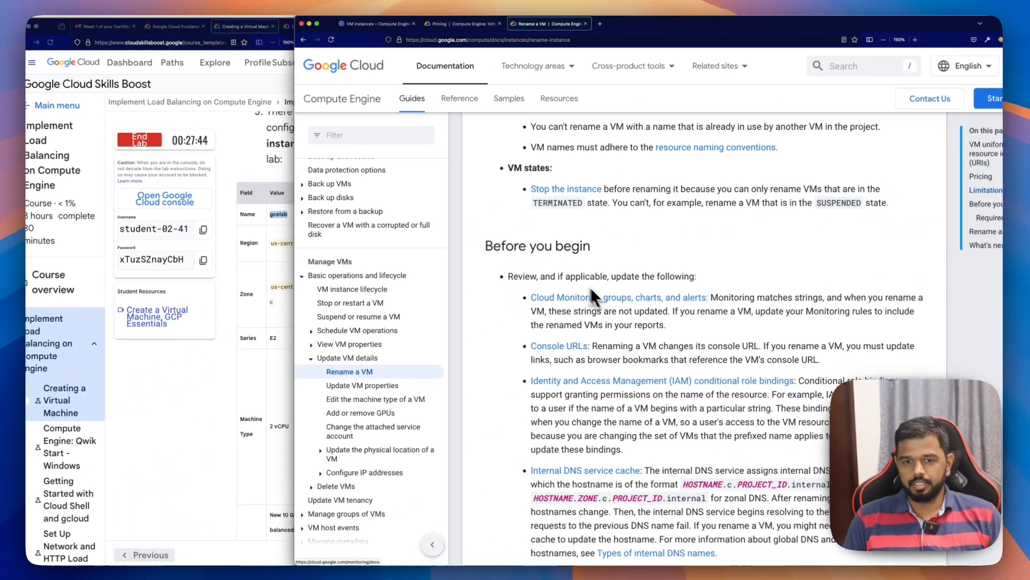
{"action": "scroll", "coordinate": [543, 269], "scroll_direction": "down", "scroll_amount": 6}
{"action": "scroll", "coordinate": [548, 298], "scroll_direction": "down", "scroll_amount": 10}
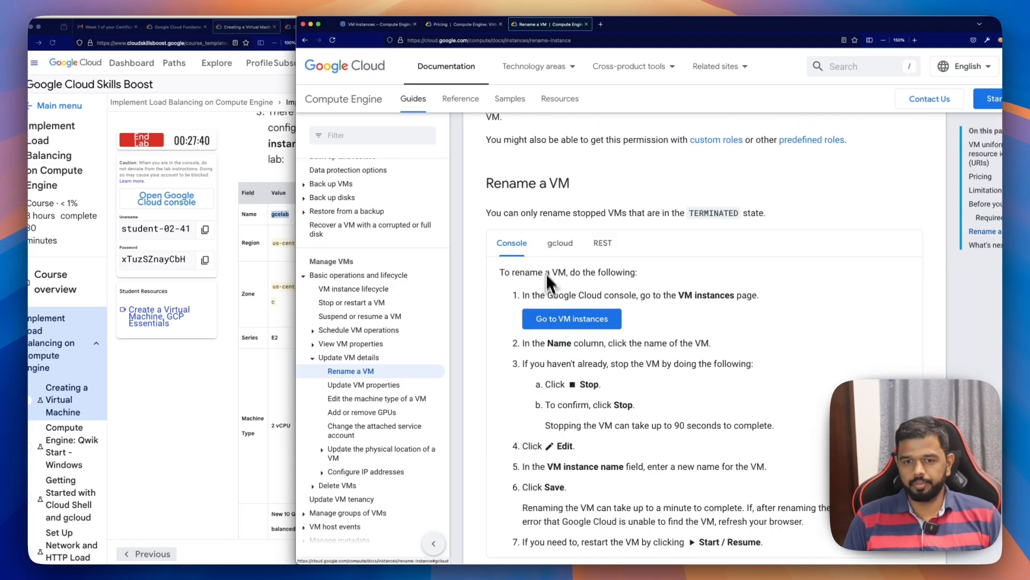
{"action": "scroll", "coordinate": [552, 301], "scroll_direction": "down", "scroll_amount": 2}
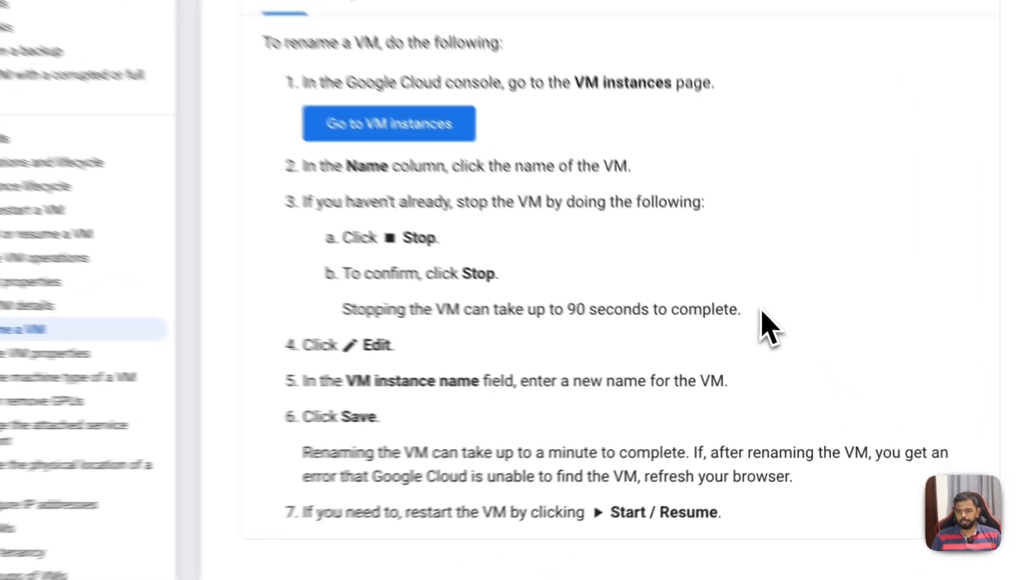
{"action": "left_click_drag", "start_coordinate": [778, 360], "coordinate": [543, 359]}
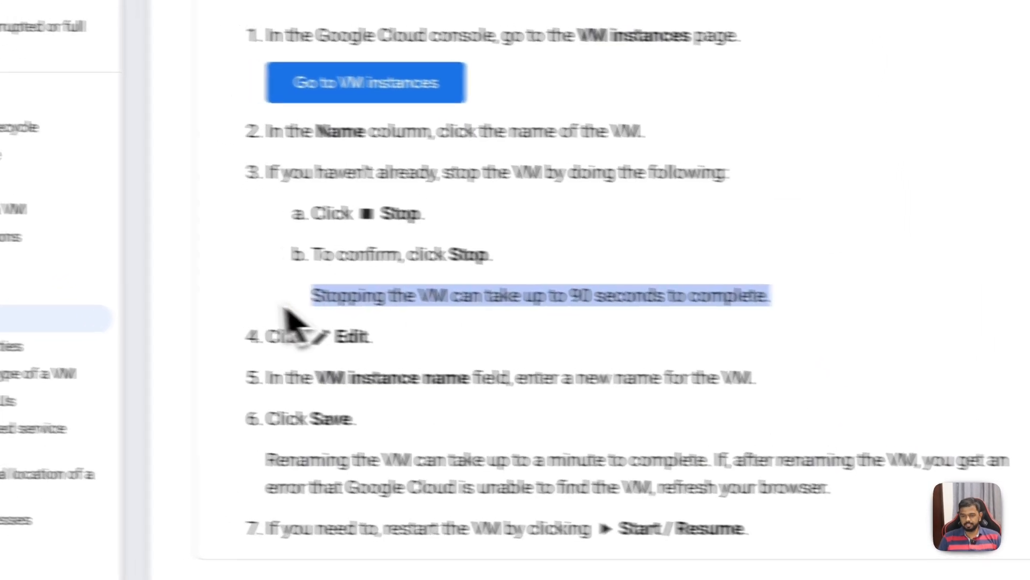
{"action": "scroll", "coordinate": [611, 284], "scroll_direction": "down", "scroll_amount": 1}
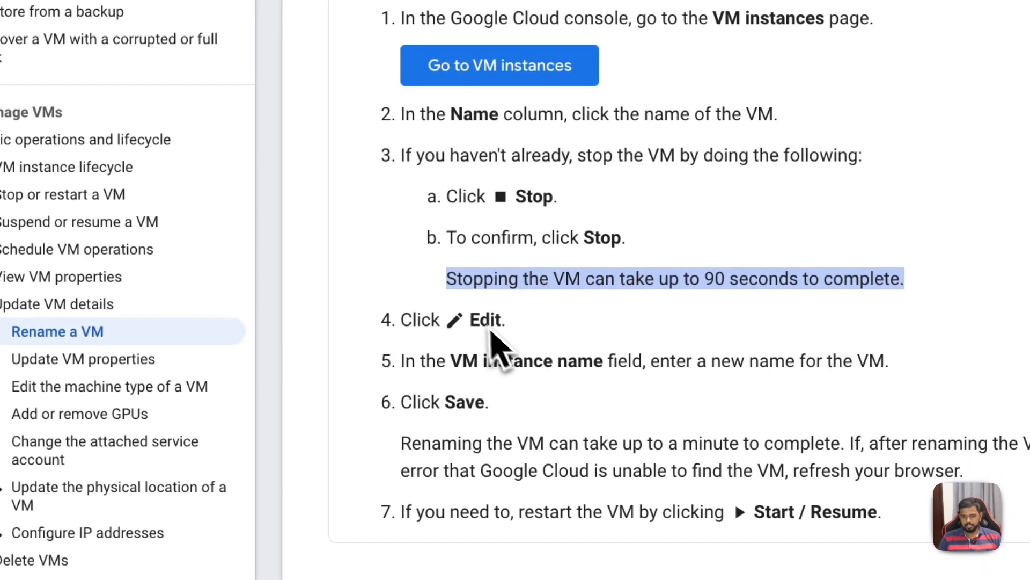
{"action": "scroll", "coordinate": [529, 337], "scroll_direction": "down", "scroll_amount": 1}
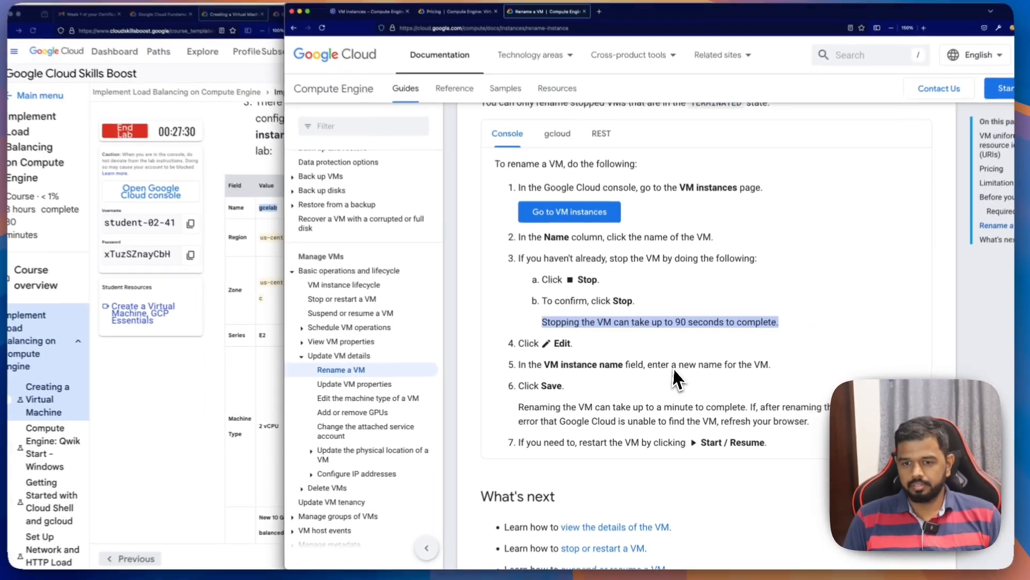
{"action": "scroll", "coordinate": [785, 376], "scroll_direction": "down", "scroll_amount": 2}
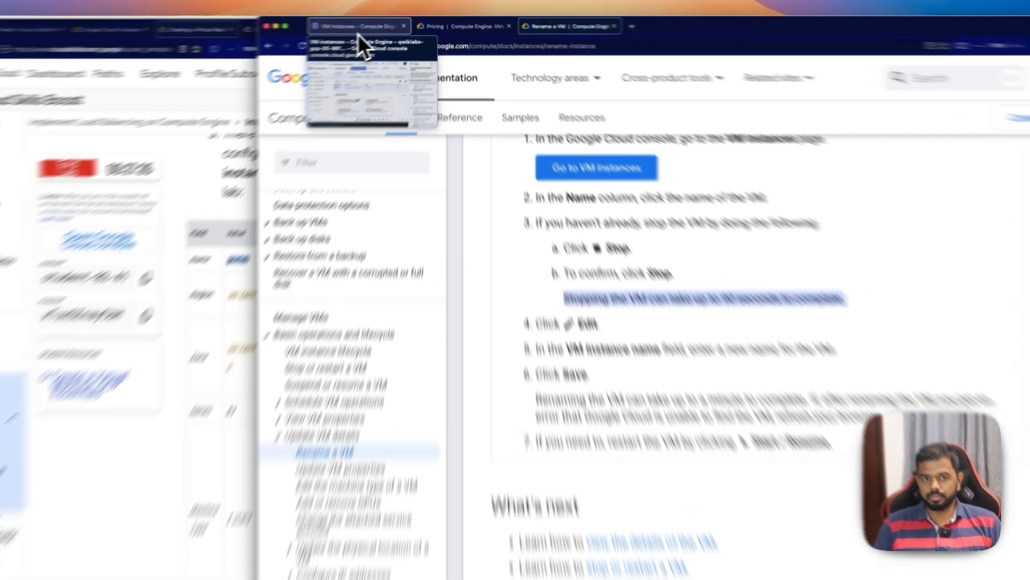
Step: Check the console notifications for the stop operation and look through the stopped instance's additional actions
{"action": "left_click", "coordinate": [375, 25]}
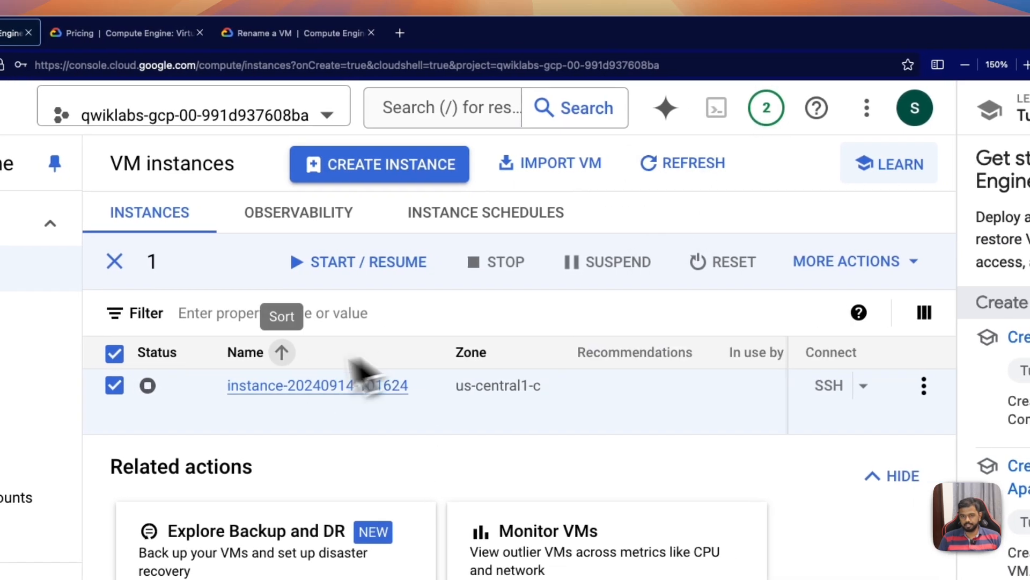
{"action": "left_click", "coordinate": [759, 109]}
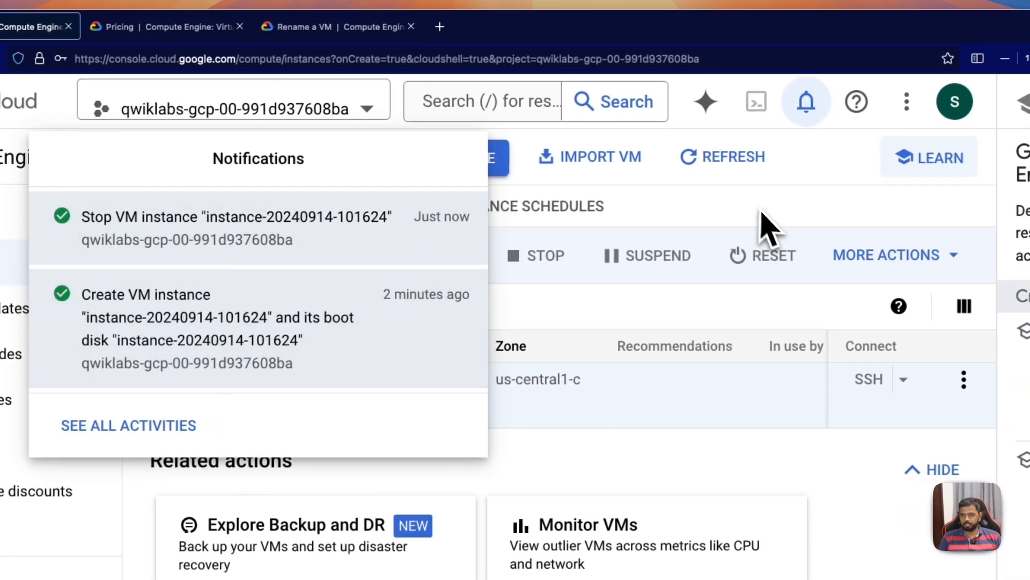
{"action": "left_click", "coordinate": [800, 213]}
{"action": "left_click", "coordinate": [199, 355]}
{"action": "left_click", "coordinate": [288, 275]}
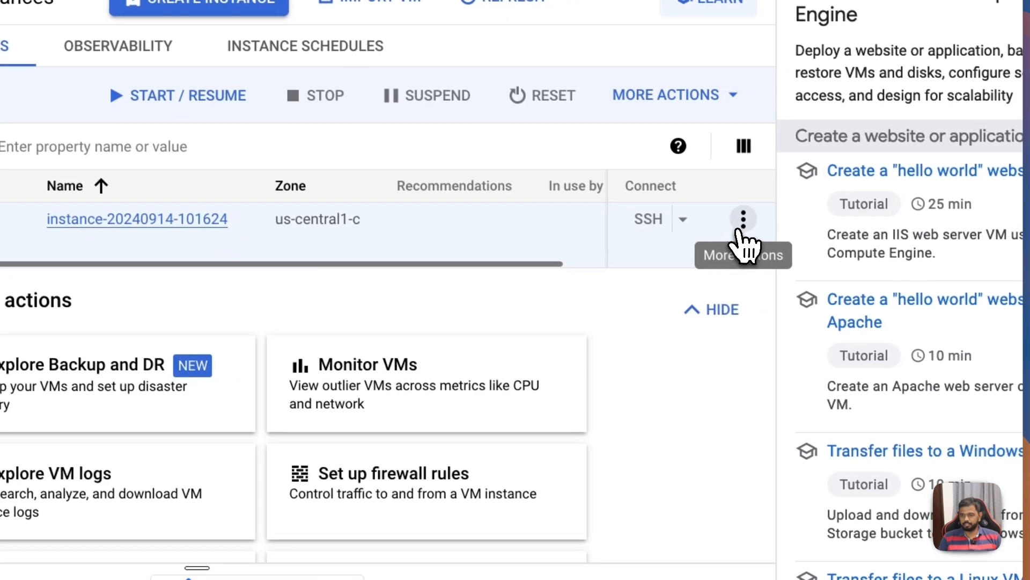
{"action": "left_click", "coordinate": [735, 220]}
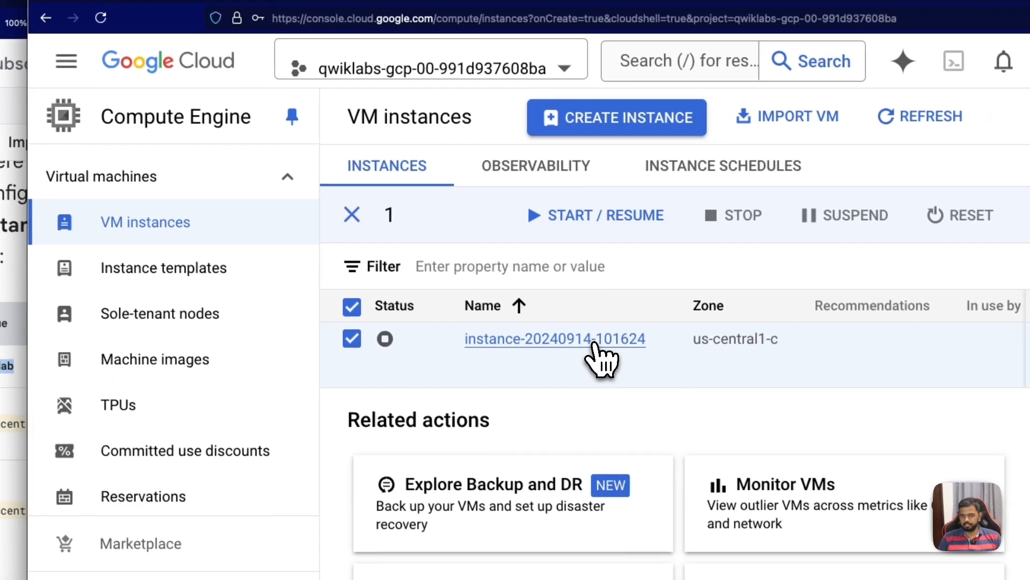
Step: Open the stopped instance for editing, set its VM instance name to gcelab and save the change
{"action": "left_click", "coordinate": [555, 326]}
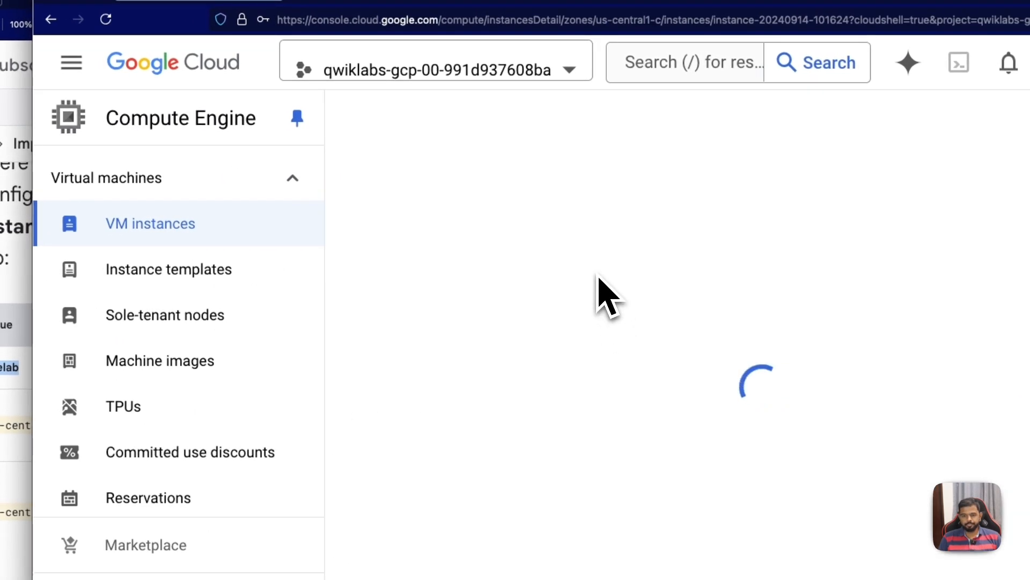
{"action": "left_click", "coordinate": [624, 119]}
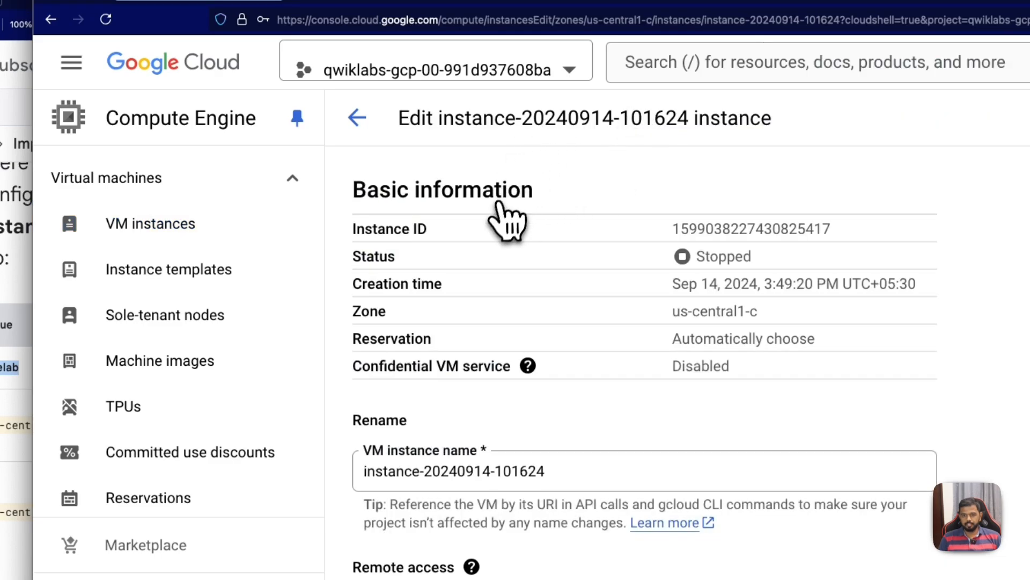
{"action": "left_click_drag", "start_coordinate": [537, 471], "coordinate": [299, 462]}
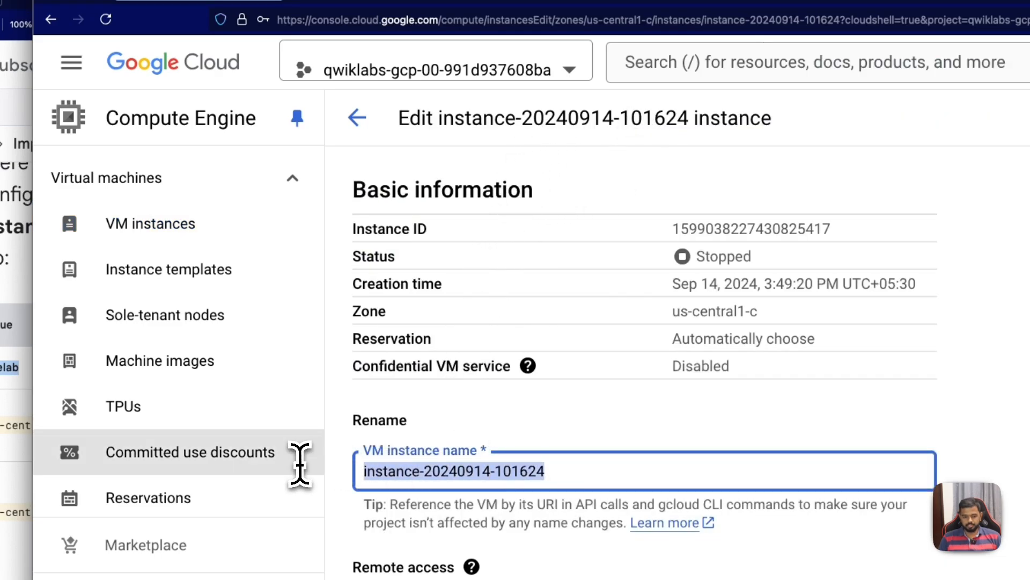
{"action": "type", "text": "gcelab"}
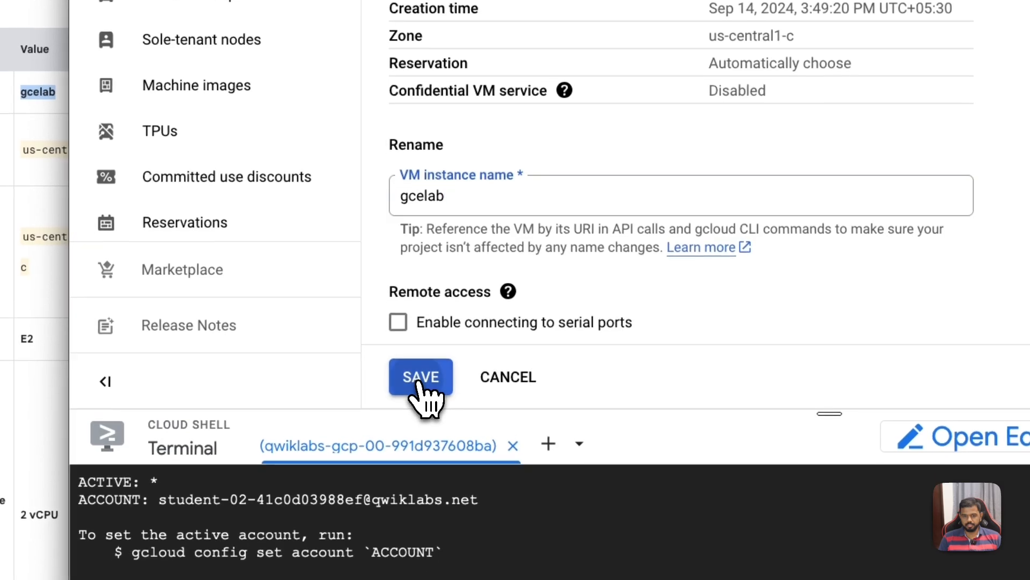
{"action": "left_click", "coordinate": [421, 382]}
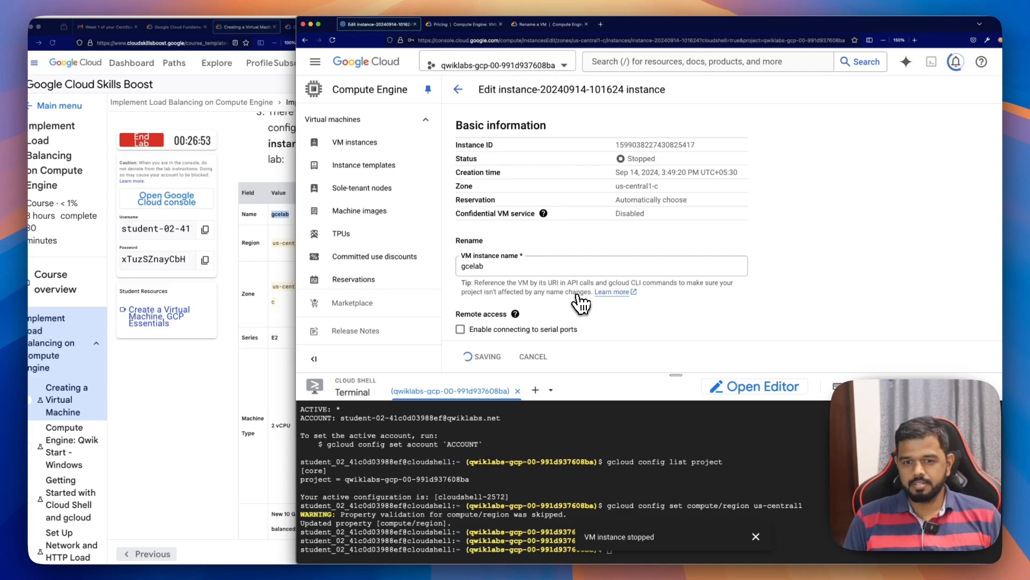
{"action": "scroll", "coordinate": [745, 271], "scroll_direction": "down", "scroll_amount": 3}
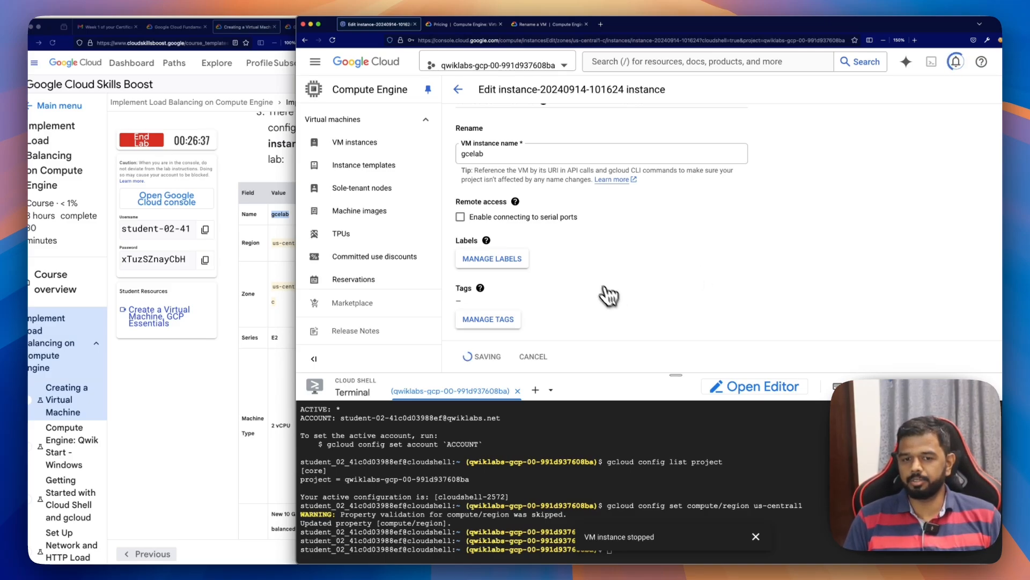
{"action": "scroll", "coordinate": [757, 253], "scroll_direction": "up", "scroll_amount": 3}
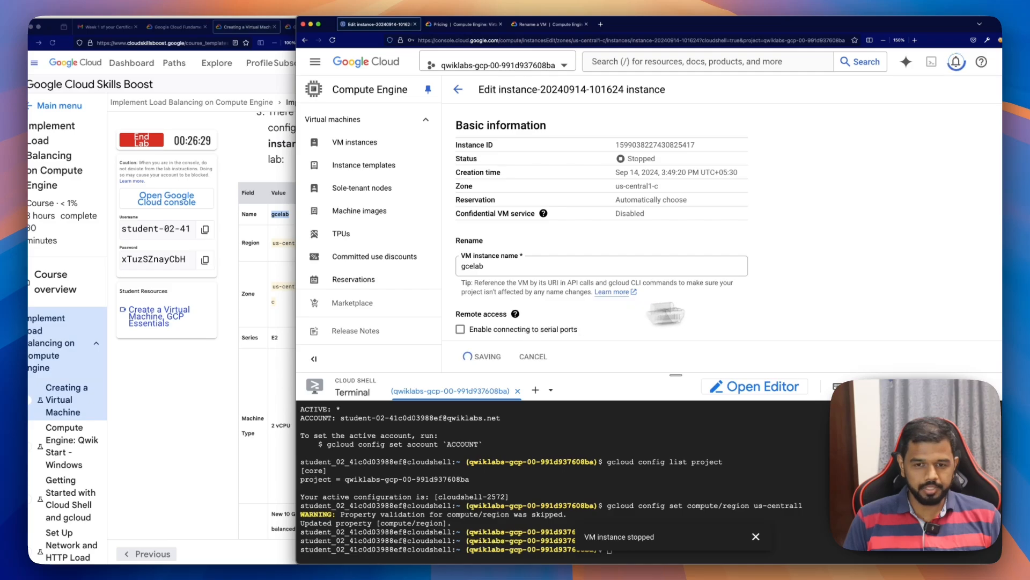
{"action": "scroll", "coordinate": [842, 297], "scroll_direction": "down", "scroll_amount": 4}
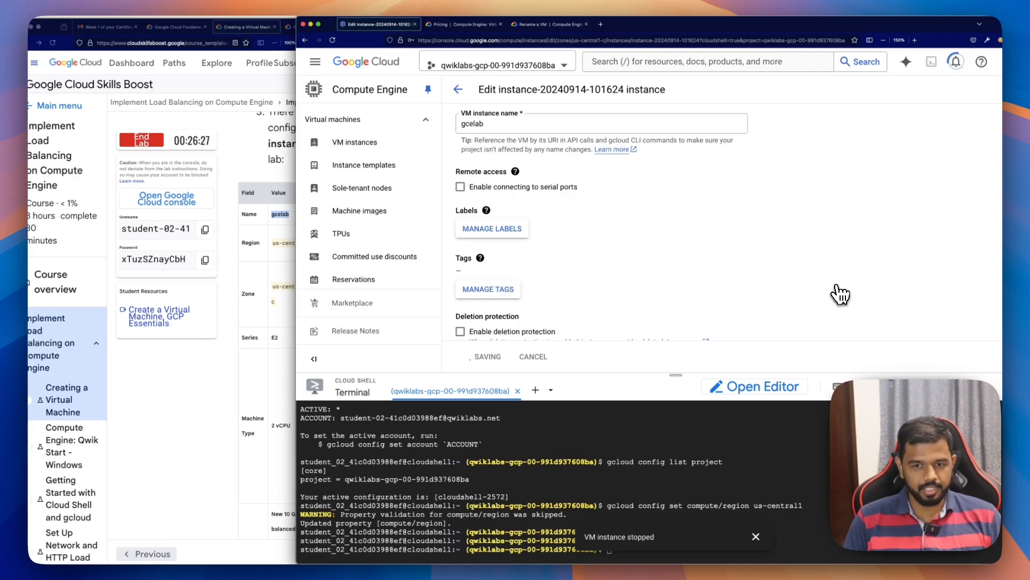
{"action": "scroll", "coordinate": [841, 294], "scroll_direction": "down", "scroll_amount": 3}
{"action": "scroll", "coordinate": [811, 272], "scroll_direction": "up", "scroll_amount": 6}
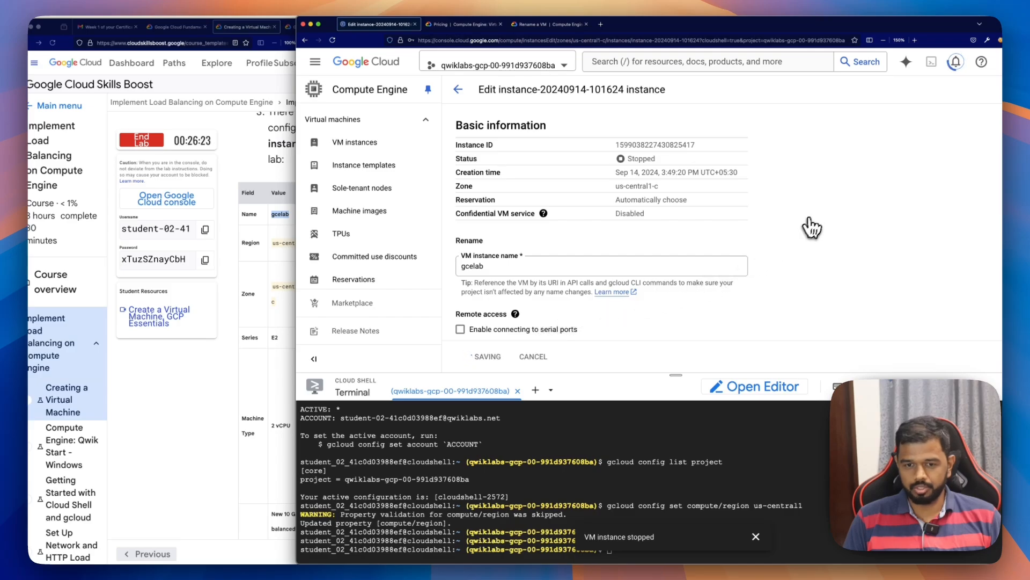
{"action": "scroll", "coordinate": [801, 288], "scroll_direction": "down", "scroll_amount": 1}
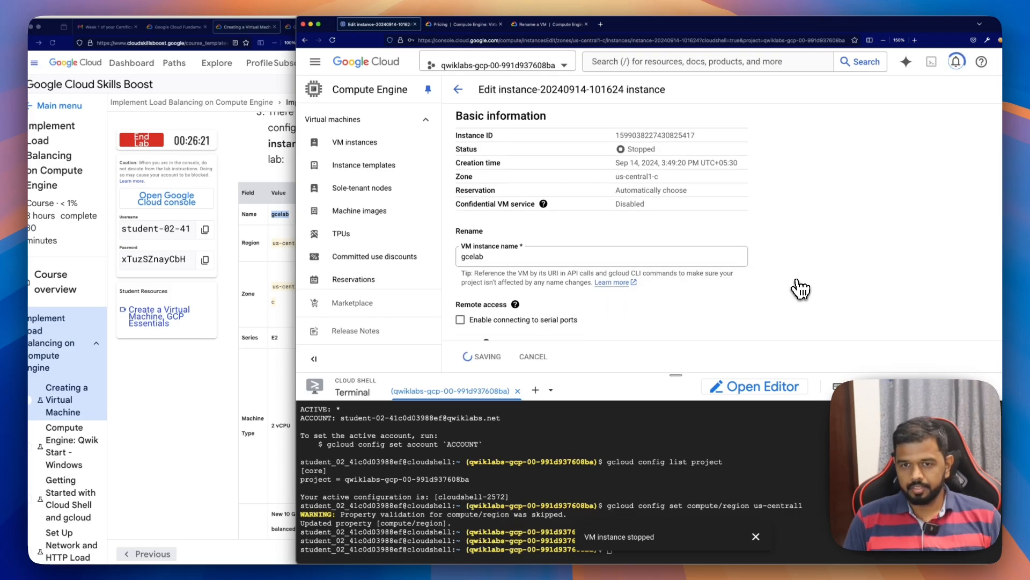
{"action": "scroll", "coordinate": [801, 289], "scroll_direction": "up", "scroll_amount": 1}
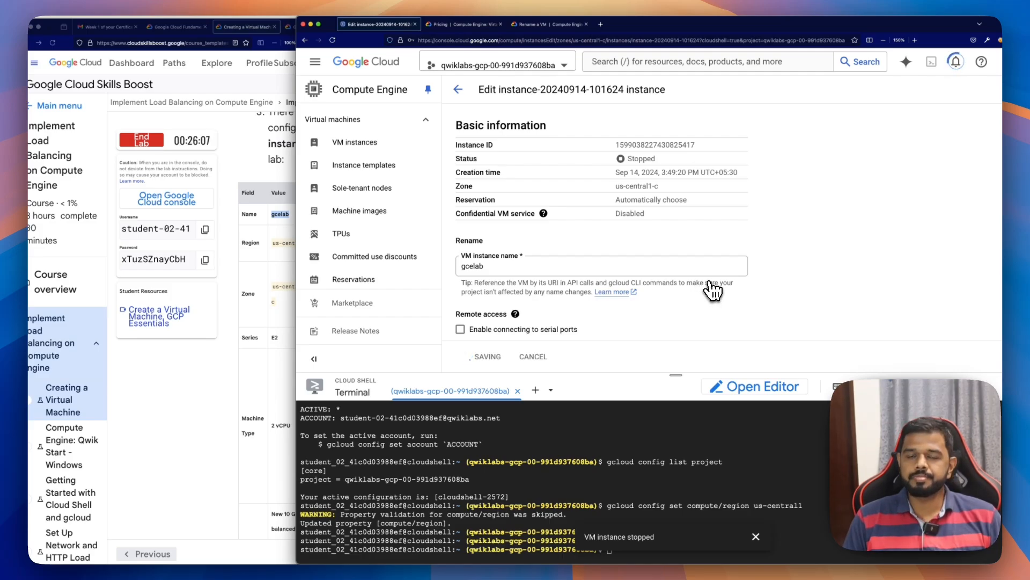
{"action": "scroll", "coordinate": [713, 290], "scroll_direction": "down", "scroll_amount": 10}
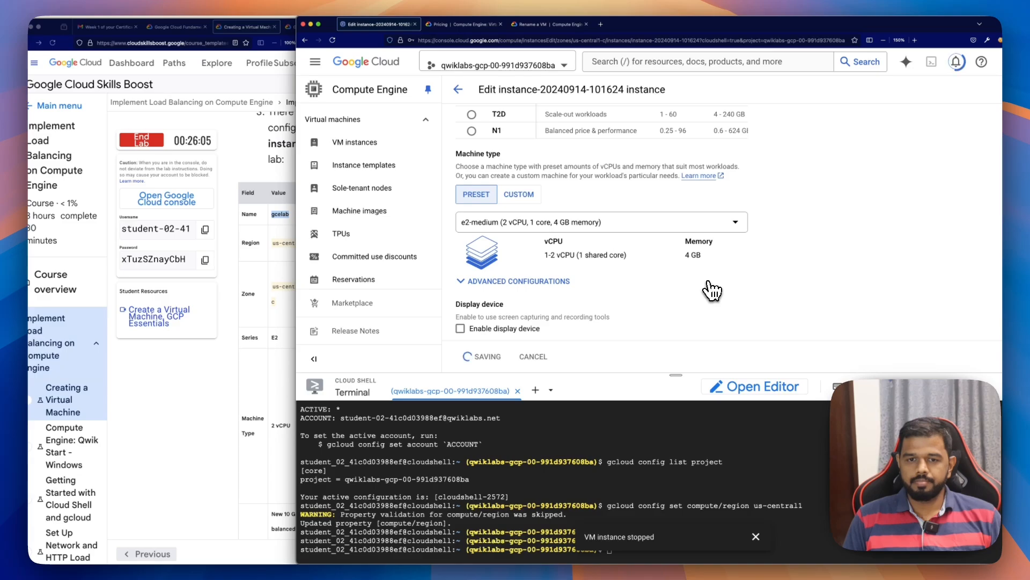
{"action": "scroll", "coordinate": [713, 290], "scroll_direction": "down", "scroll_amount": 5}
{"action": "scroll", "coordinate": [713, 290], "scroll_direction": "up", "scroll_amount": 15}
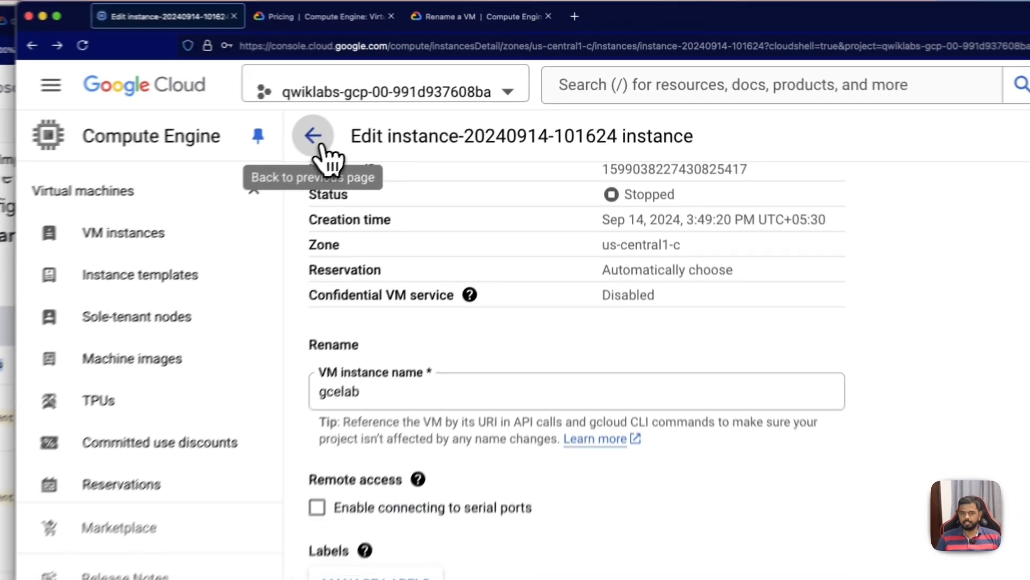
Step: Return to the VM instances list, select the stopped gcelab instance and start it, confirming the start request
{"action": "left_click", "coordinate": [460, 90]}
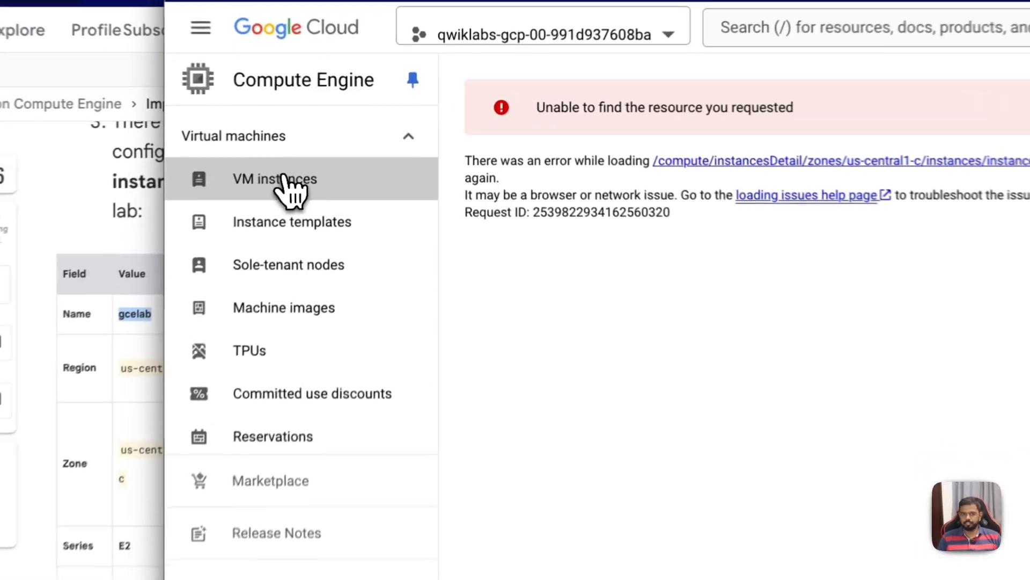
{"action": "left_click", "coordinate": [359, 143]}
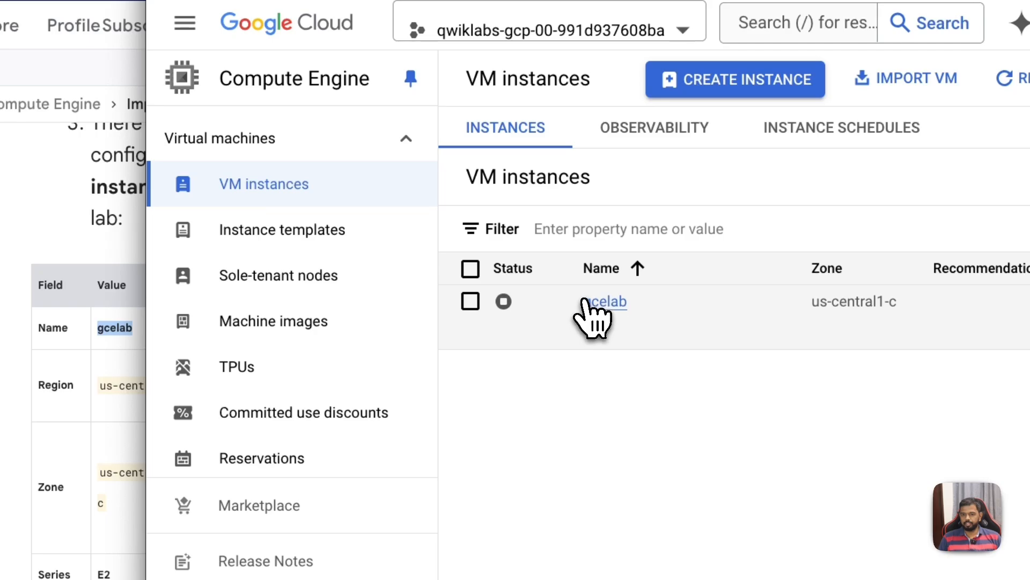
{"action": "left_click", "coordinate": [470, 301]}
{"action": "left_click", "coordinate": [656, 186]}
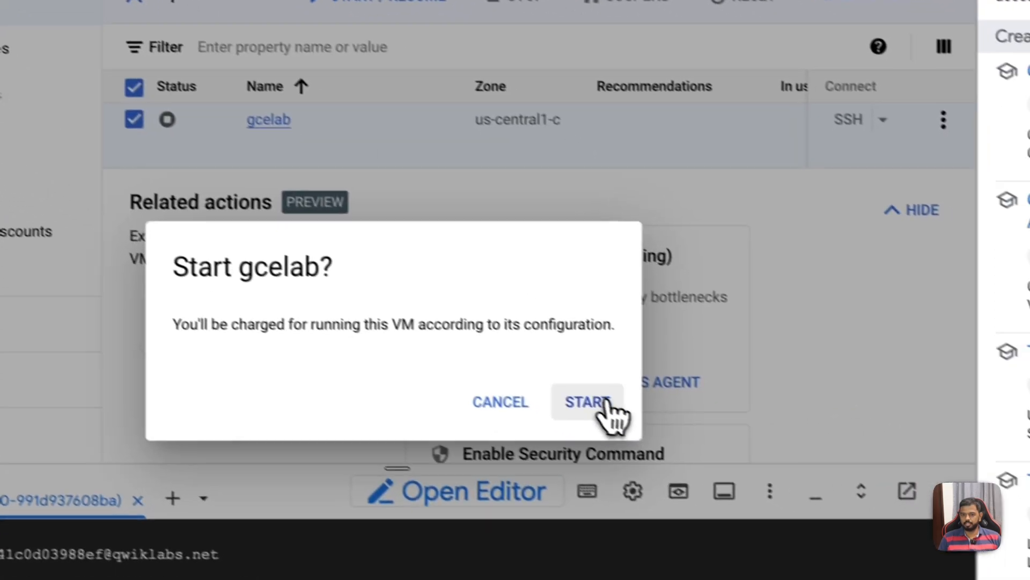
{"action": "left_click", "coordinate": [922, 576]}
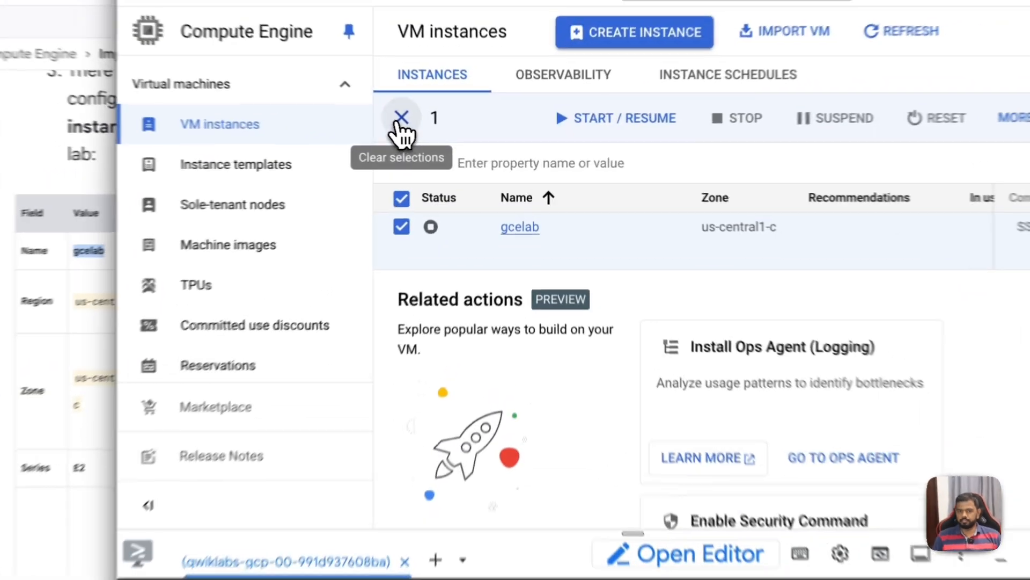
{"action": "left_click", "coordinate": [458, 138]}
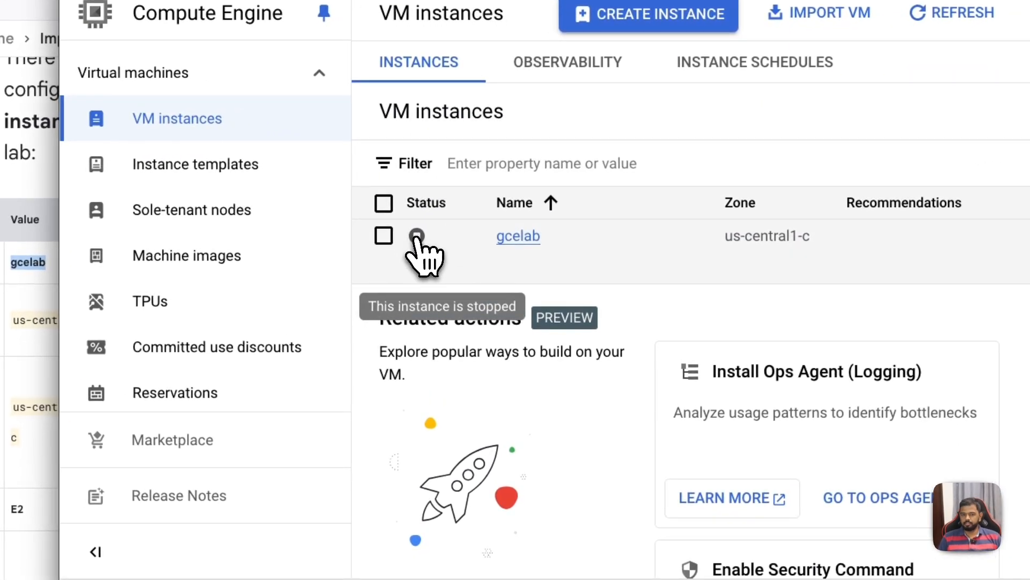
{"action": "left_click", "coordinate": [416, 238]}
{"action": "left_click", "coordinate": [568, 119]}
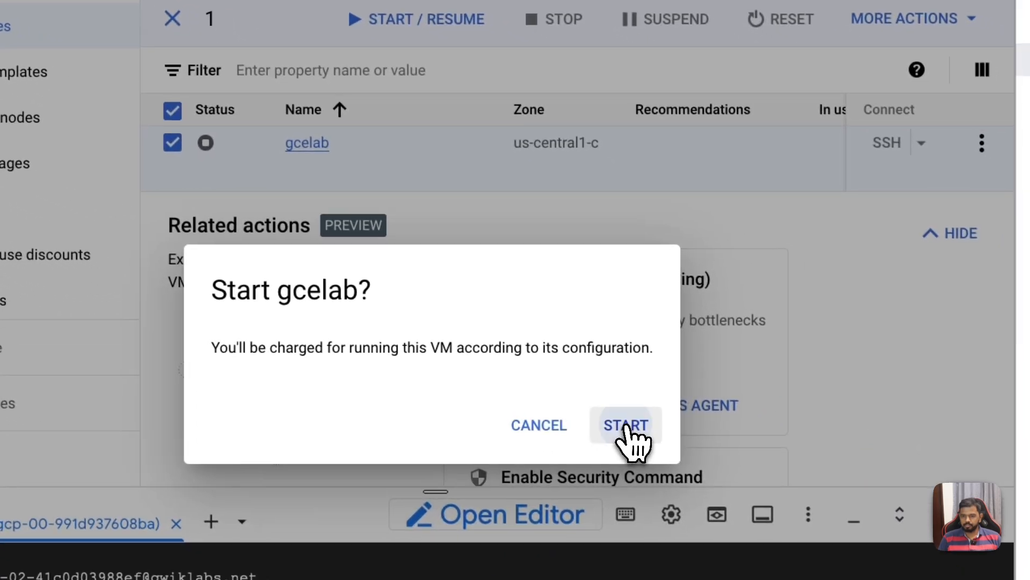
{"action": "left_click", "coordinate": [837, 518]}
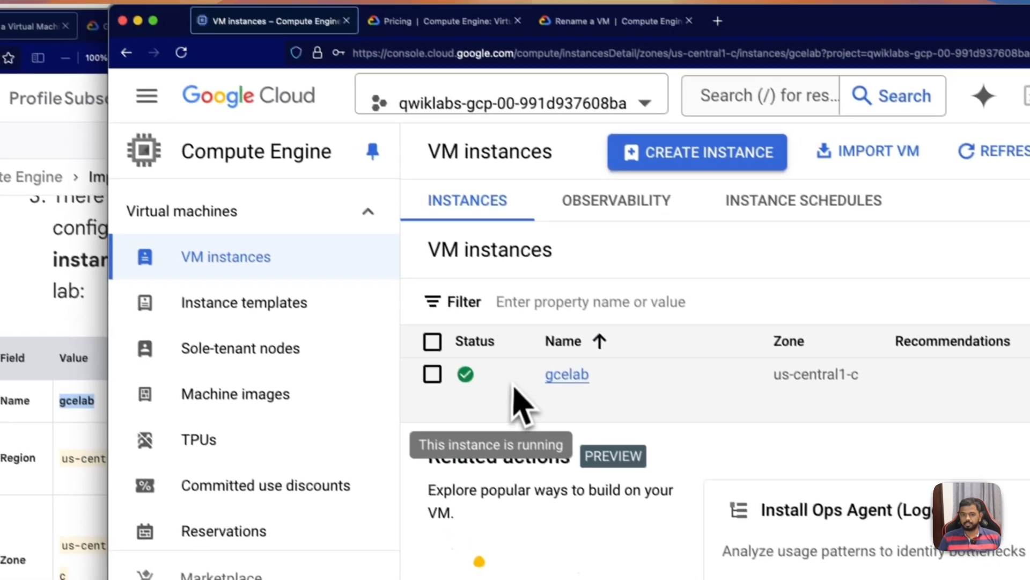
Step: Open gcelab's details page, return to the VM instances list and refresh it to check the instance's status
{"action": "left_click", "coordinate": [296, 138]}
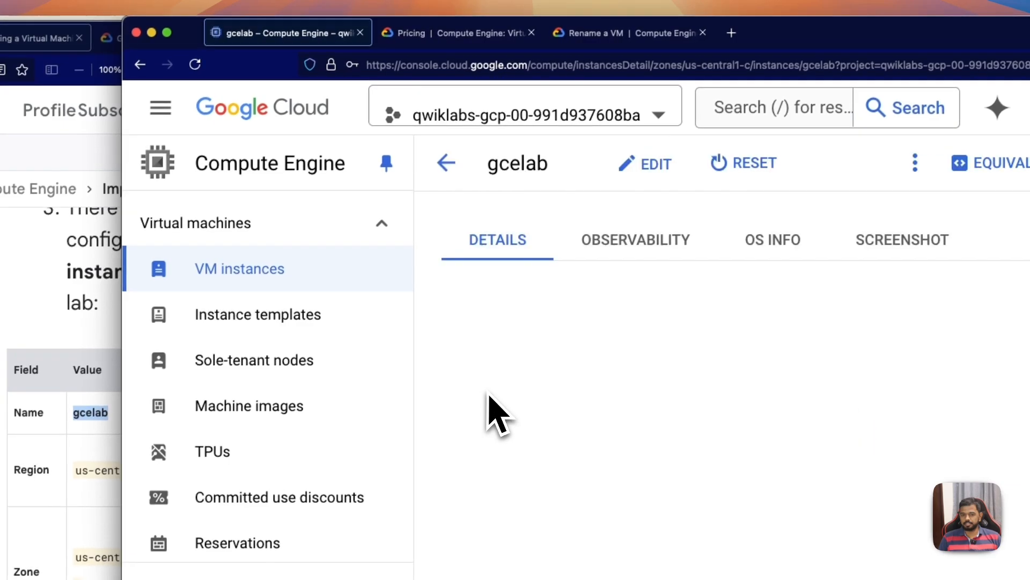
{"action": "left_click", "coordinate": [447, 163]}
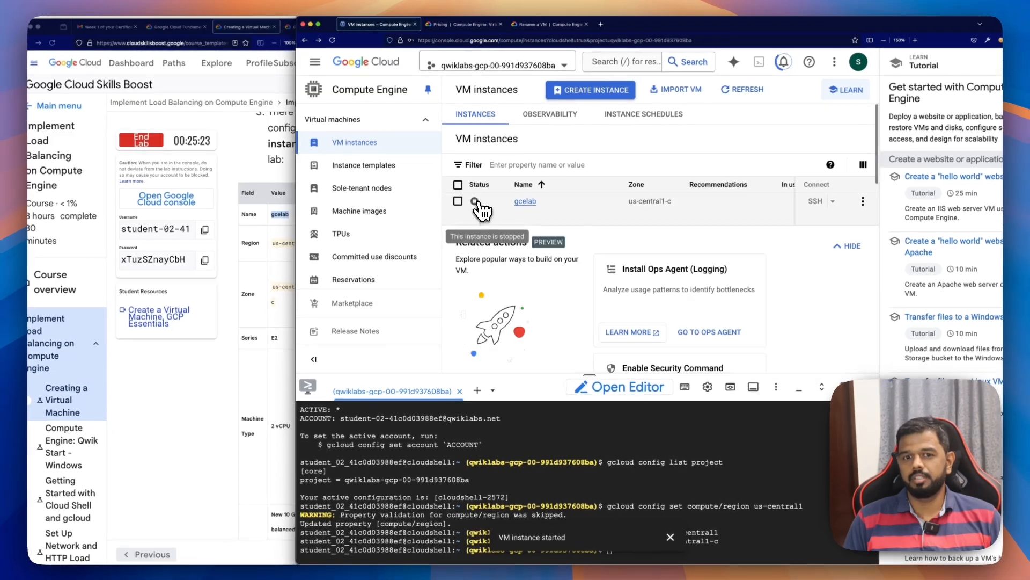
{"action": "scroll", "coordinate": [553, 217], "scroll_direction": "down", "scroll_amount": 1}
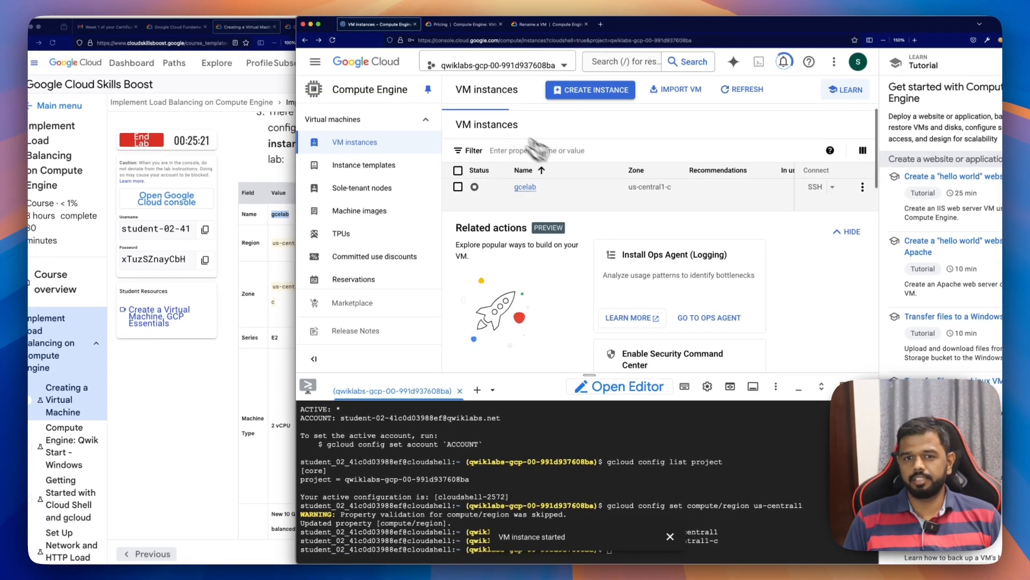
{"action": "scroll", "coordinate": [559, 142], "scroll_direction": "up", "scroll_amount": 1}
{"action": "left_click", "coordinate": [757, 92]}
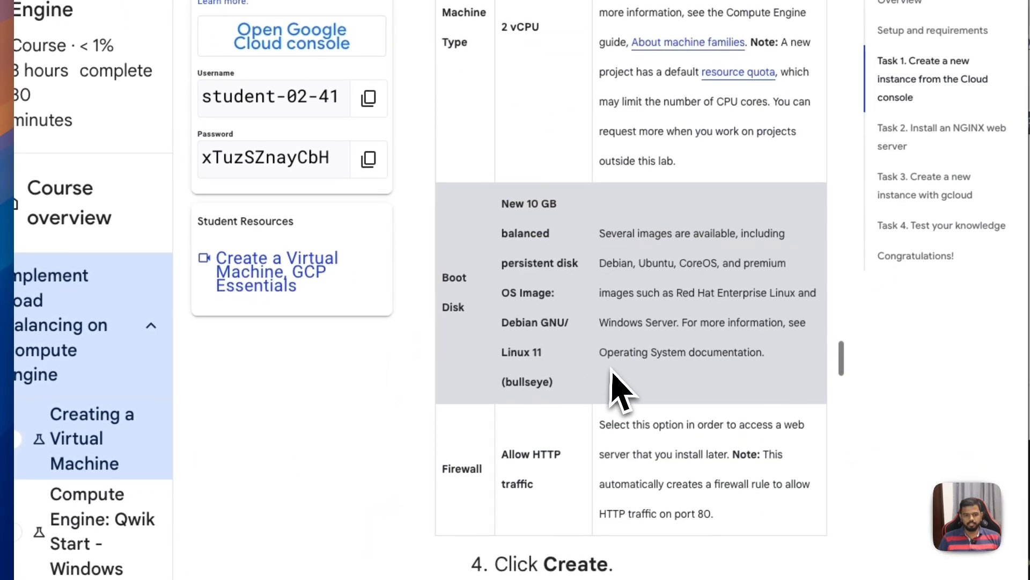
Step: Read the lab's instructions for connecting to the VM, open an SSH-in-browser session to gcelab and authorize the connection
{"action": "scroll", "coordinate": [613, 370], "scroll_direction": "down", "scroll_amount": 15}
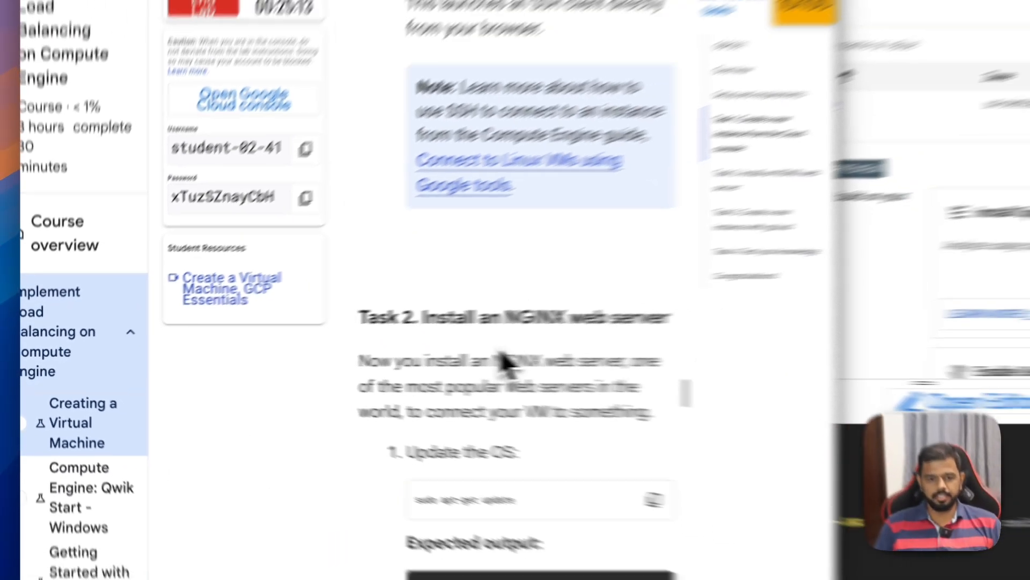
{"action": "scroll", "coordinate": [505, 362], "scroll_direction": "up", "scroll_amount": 5}
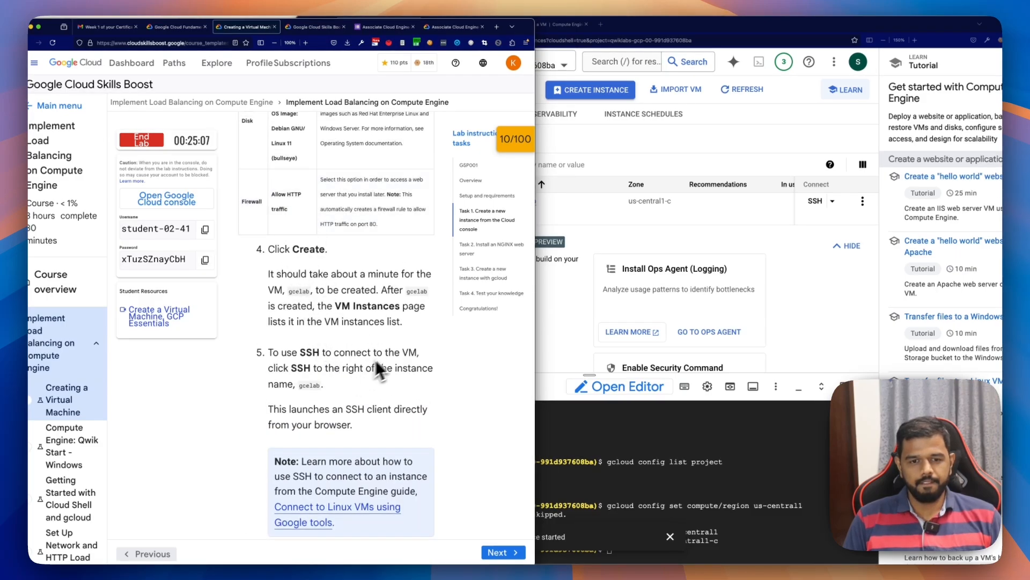
{"action": "scroll", "coordinate": [398, 351], "scroll_direction": "down", "scroll_amount": 1}
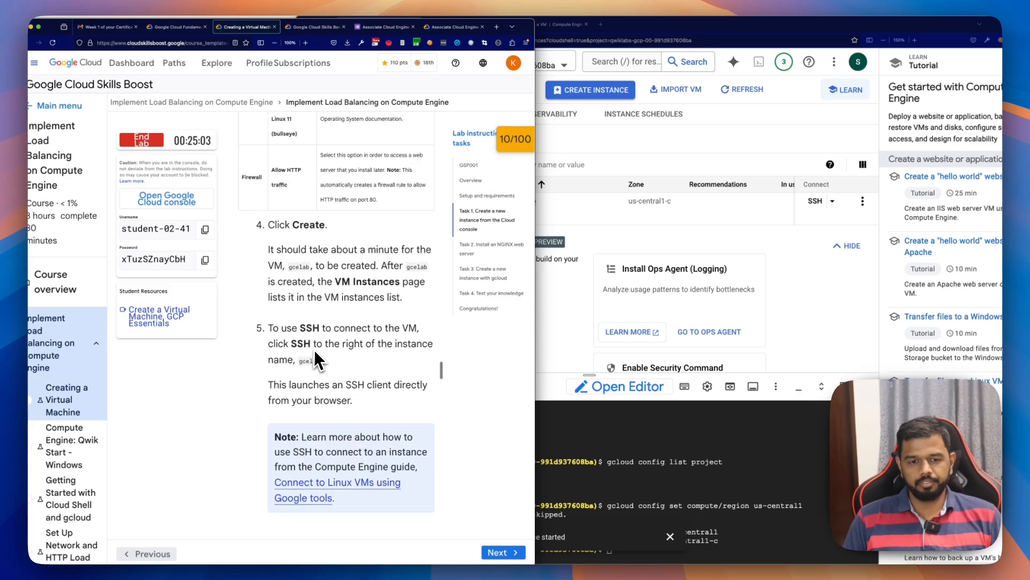
{"action": "scroll", "coordinate": [314, 350], "scroll_direction": "down", "scroll_amount": 5}
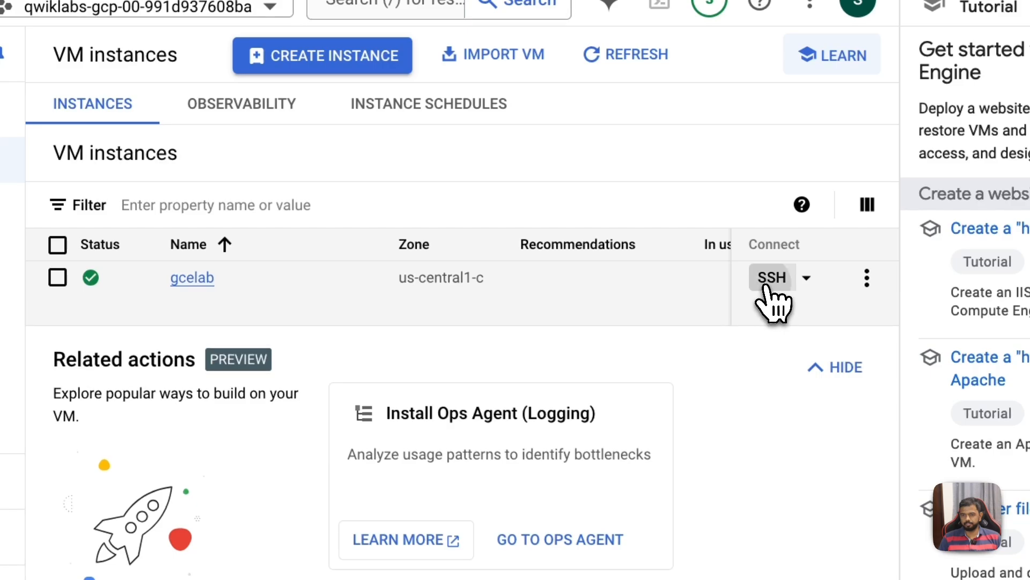
{"action": "left_click", "coordinate": [767, 289]}
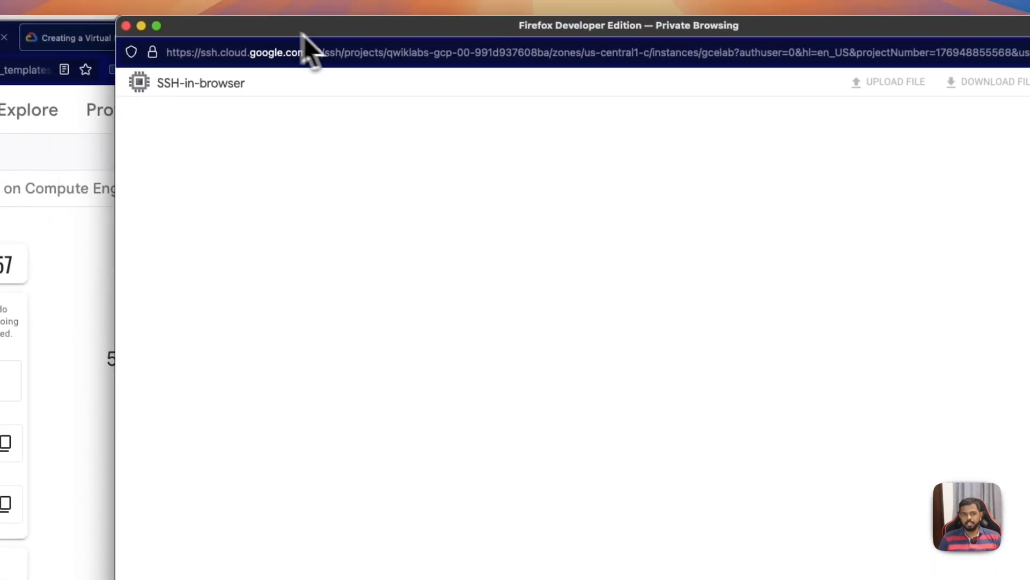
{"action": "left_click_drag", "start_coordinate": [302, 34], "coordinate": [502, 61]}
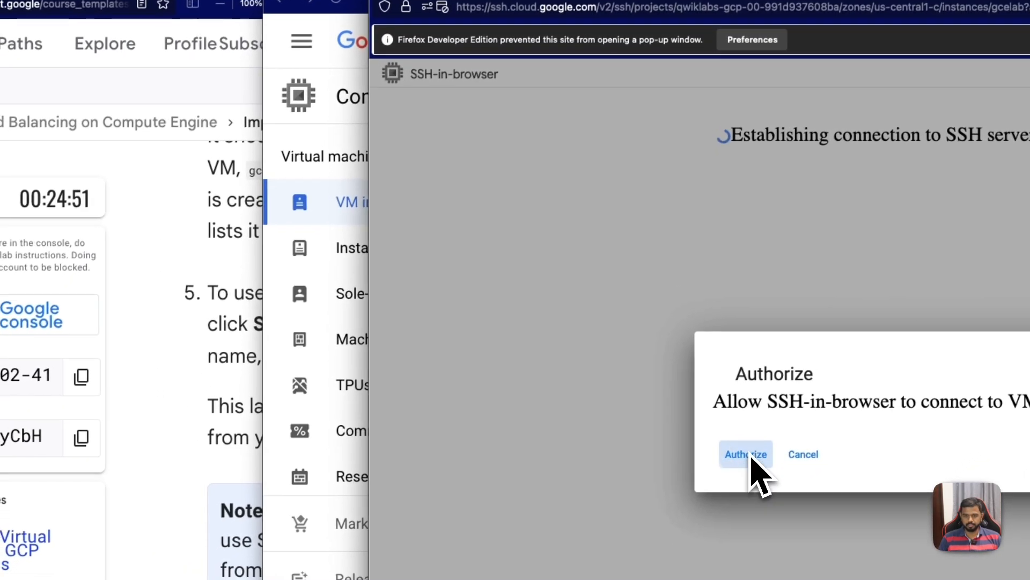
{"action": "left_click", "coordinate": [673, 521]}
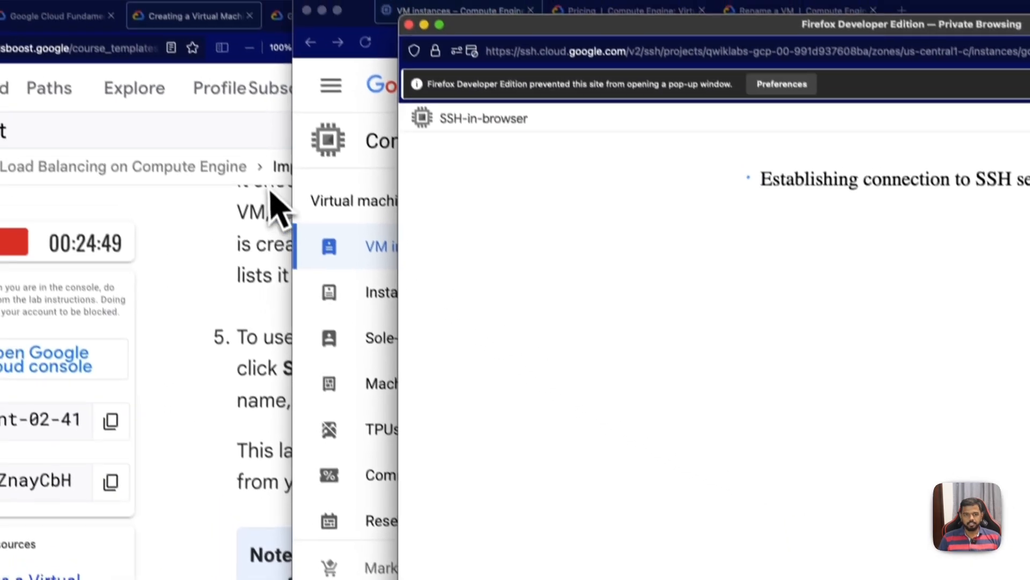
Step: Arrange the console and SSH windows beside the lab instructions and enlarge the SSH terminal's text
{"action": "left_click", "coordinate": [281, 95]}
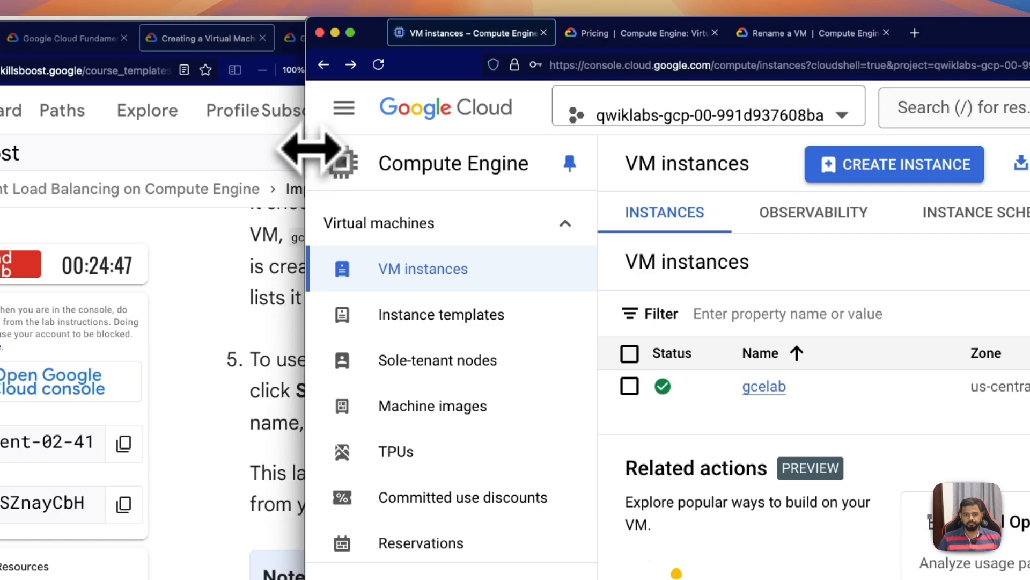
{"action": "left_click_drag", "start_coordinate": [308, 146], "coordinate": [559, 176]}
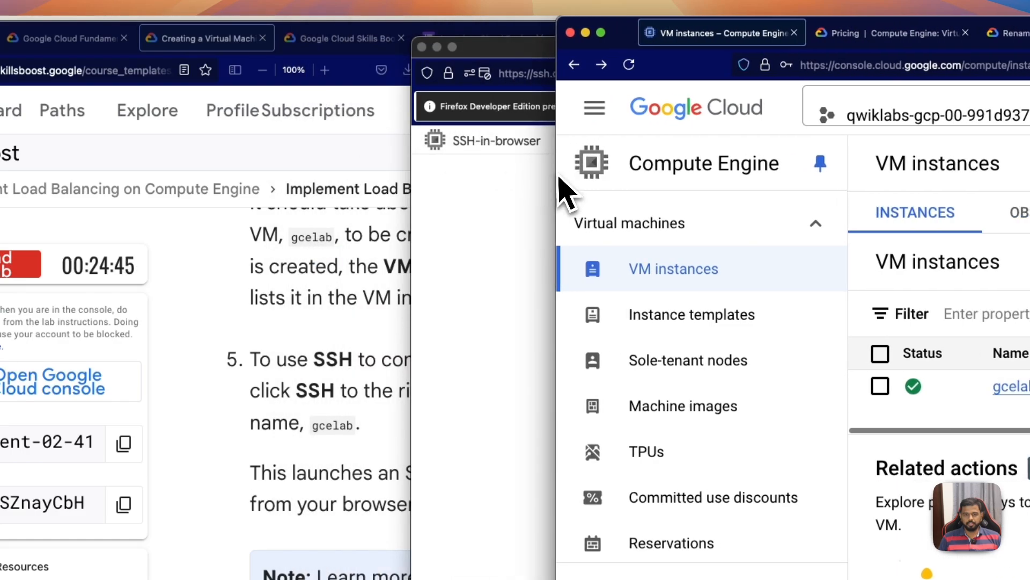
{"action": "left_click", "coordinate": [452, 209]}
{"action": "left_click_drag", "start_coordinate": [519, 73], "coordinate": [798, 102]}
{"action": "left_click_drag", "start_coordinate": [597, 49], "coordinate": [839, 96]}
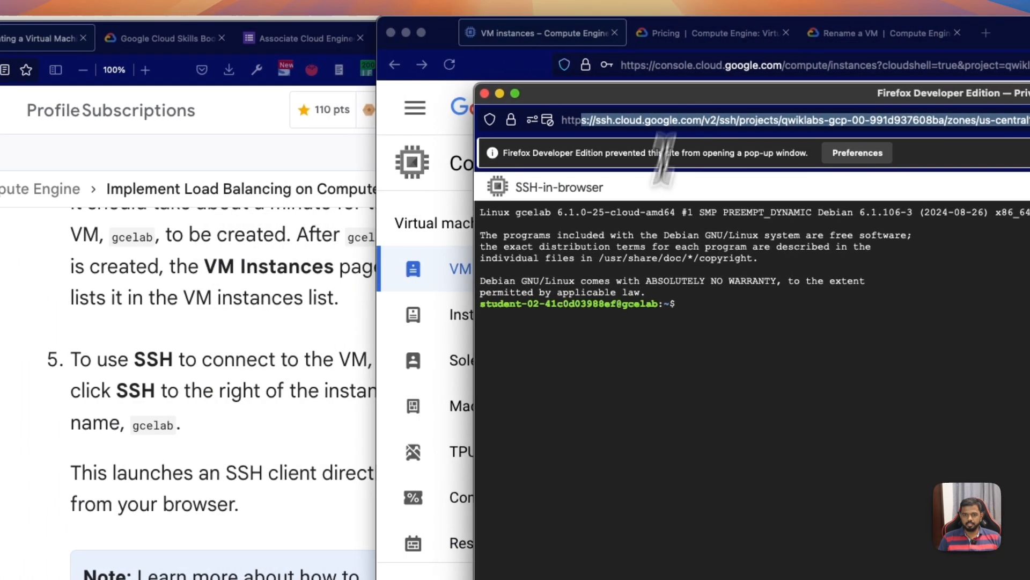
{"action": "left_click", "coordinate": [690, 391]}
{"action": "key", "text": "super+plus"}
{"action": "key", "text": "super+plus"}
{"action": "key", "text": "super+plus"}
{"action": "key", "text": "super+plus"}
{"action": "key", "text": "super+plus"}
{"action": "key", "text": "super+plus"}
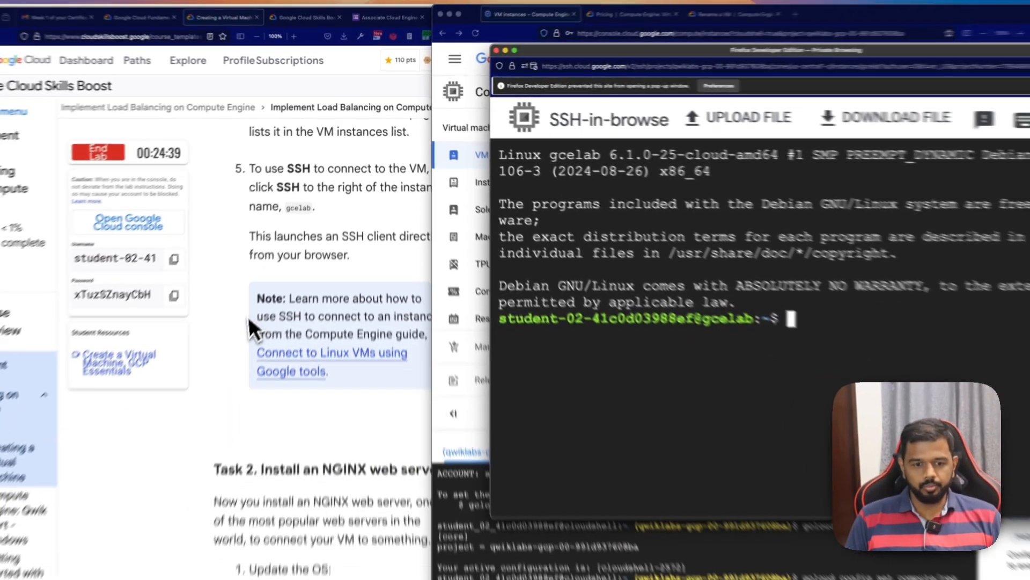
Step: Bring up the lab's Task 2 instructions and allow pop-ups for ssh.cloud.google.com in the SSH window
{"action": "scroll", "coordinate": [263, 281], "scroll_direction": "down", "scroll_amount": 3}
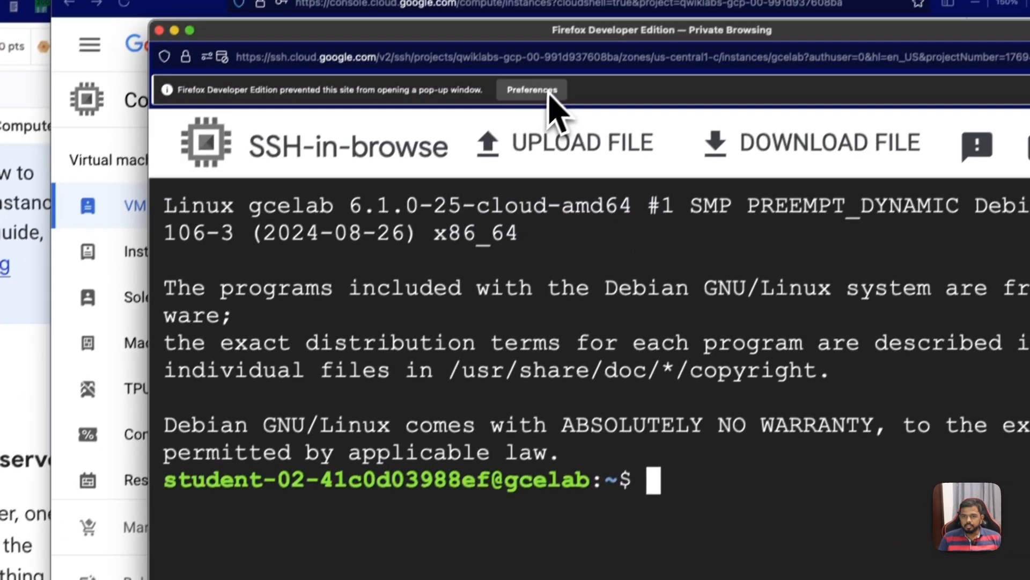
{"action": "left_click", "coordinate": [547, 92]}
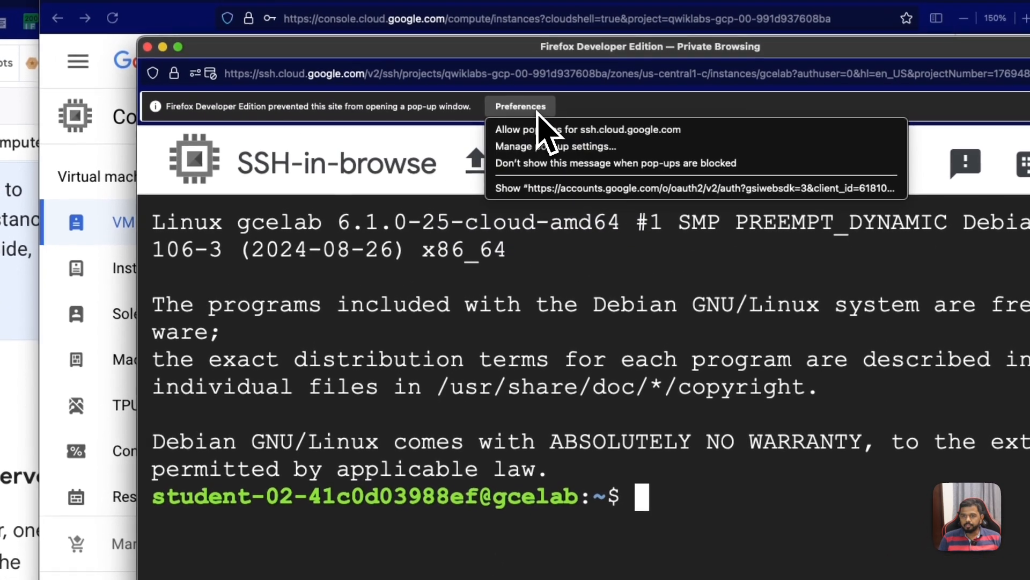
{"action": "left_click", "coordinate": [558, 134]}
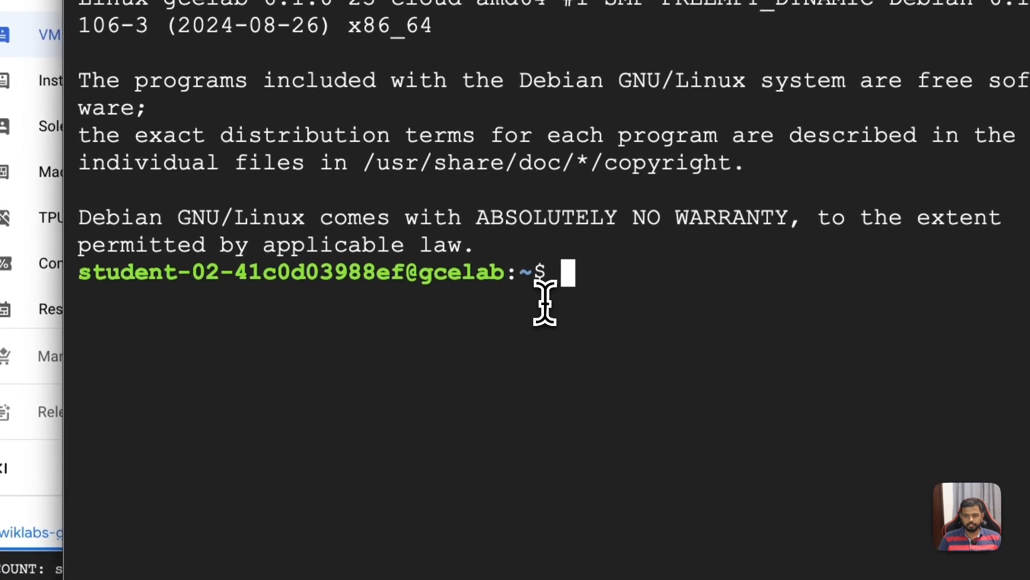
Step: Update the VM's package lists by running sudo apt-get update in the SSH terminal
{"action": "key", "text": "Return"}
{"action": "key", "text": "Return"}
{"action": "key", "text": "Return"}
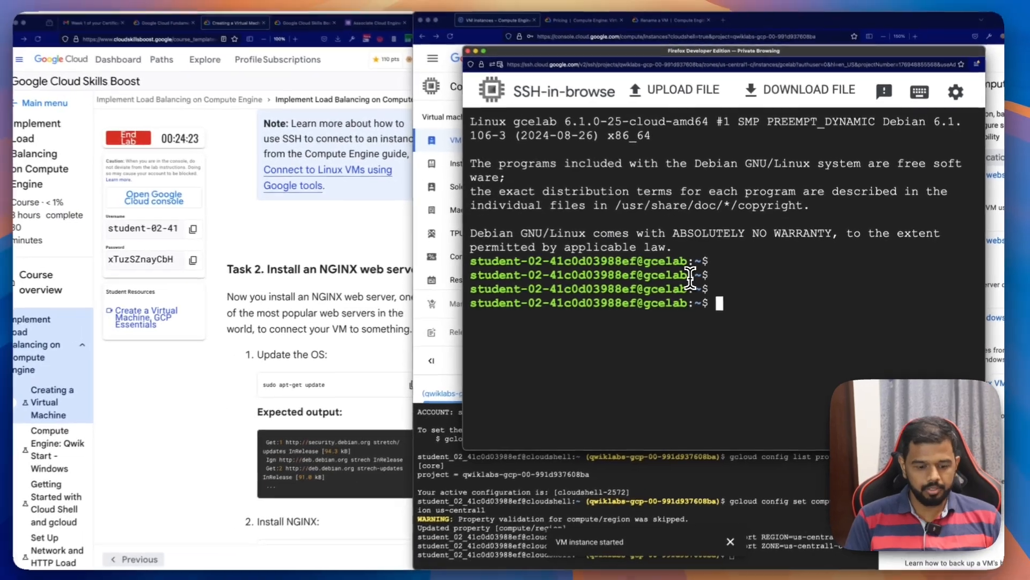
{"action": "type", "text": "sudo apt-ge"}
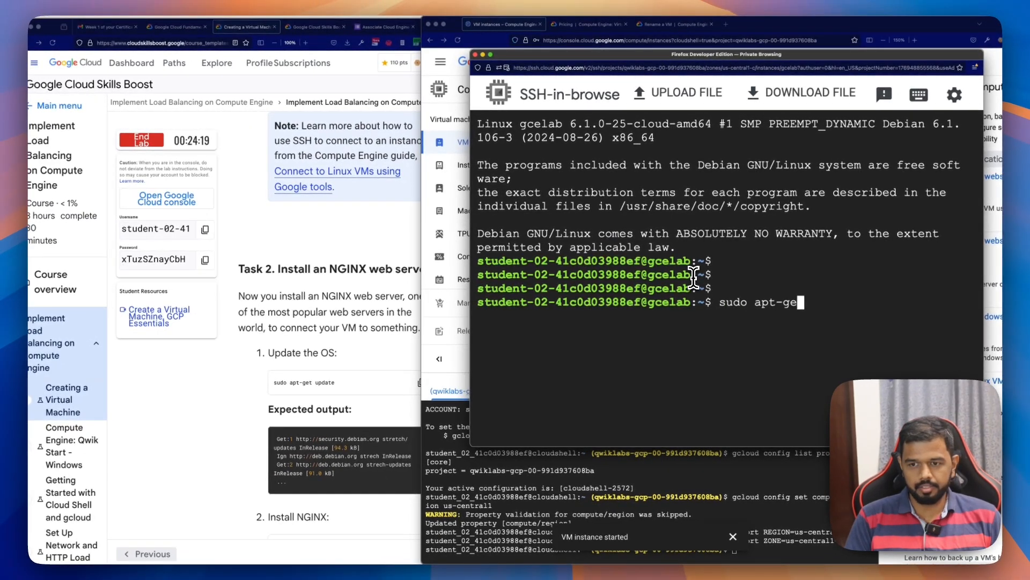
{"action": "type", "text": "t updat"}
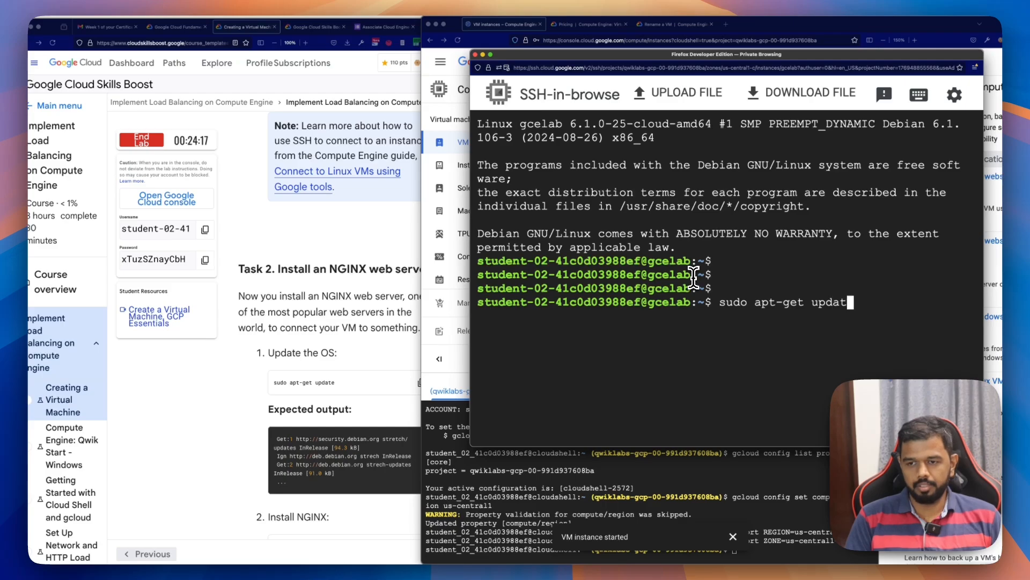
{"action": "type", "text": "e"}
{"action": "key", "text": "Return"}
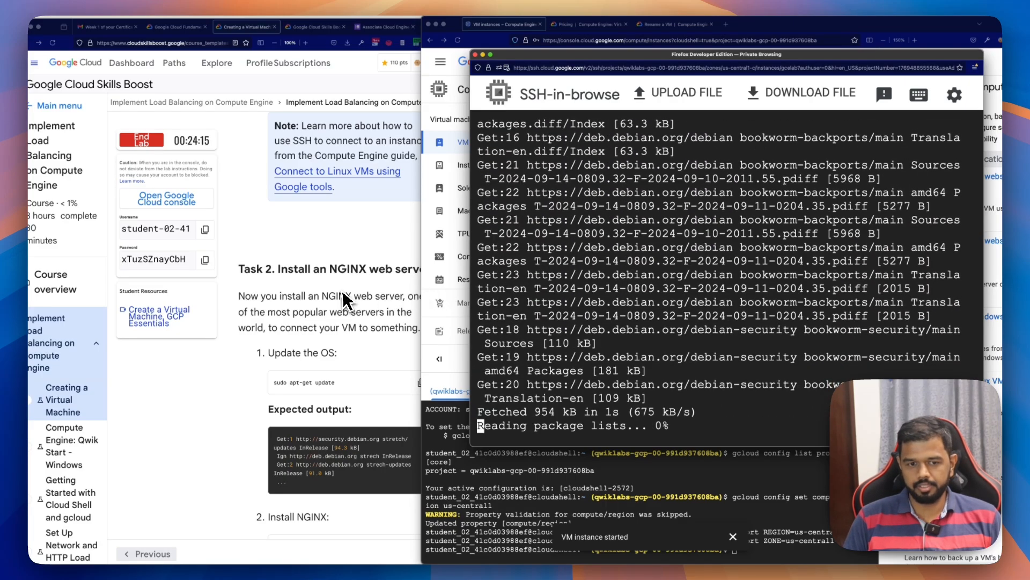
Step: Copy the lab's NGINX install command, clear the SSH terminal and run sudo apt-get install -y nginx there
{"action": "scroll", "coordinate": [343, 300], "scroll_direction": "down", "scroll_amount": 3}
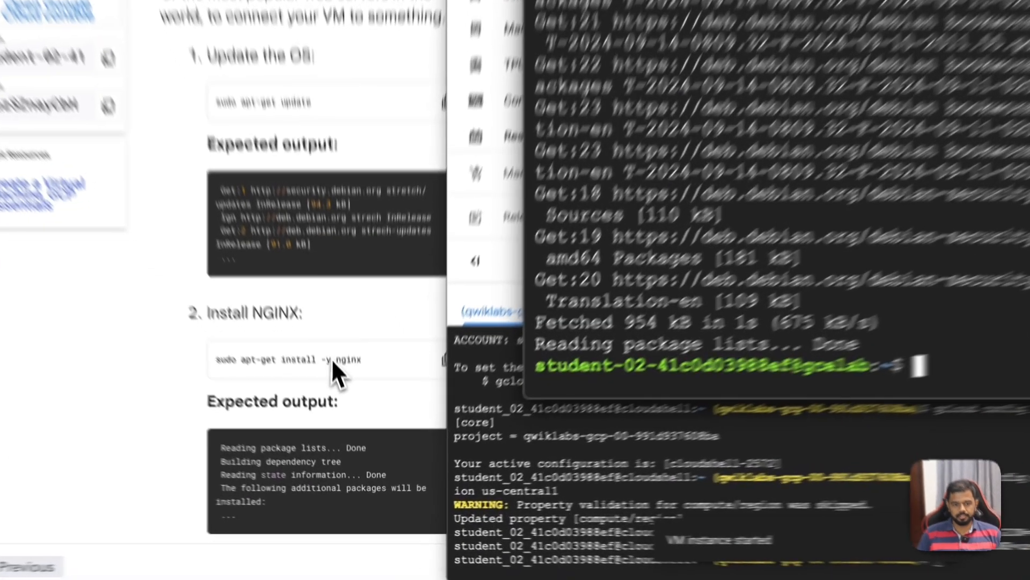
{"action": "left_click", "coordinate": [370, 423]}
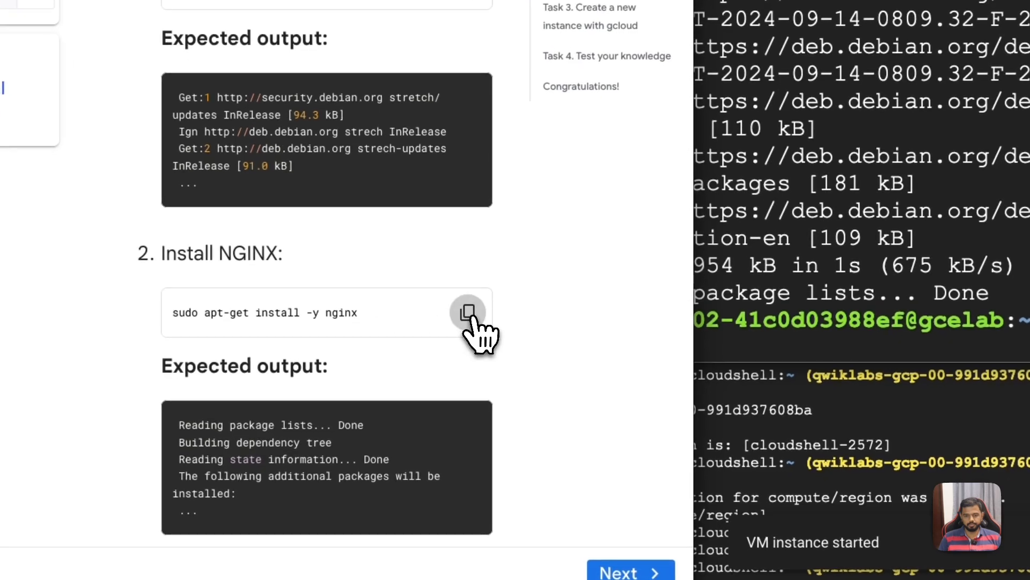
{"action": "left_click", "coordinate": [471, 317]}
{"action": "left_click", "coordinate": [951, 221]}
{"action": "key", "text": "ctrl+l"}
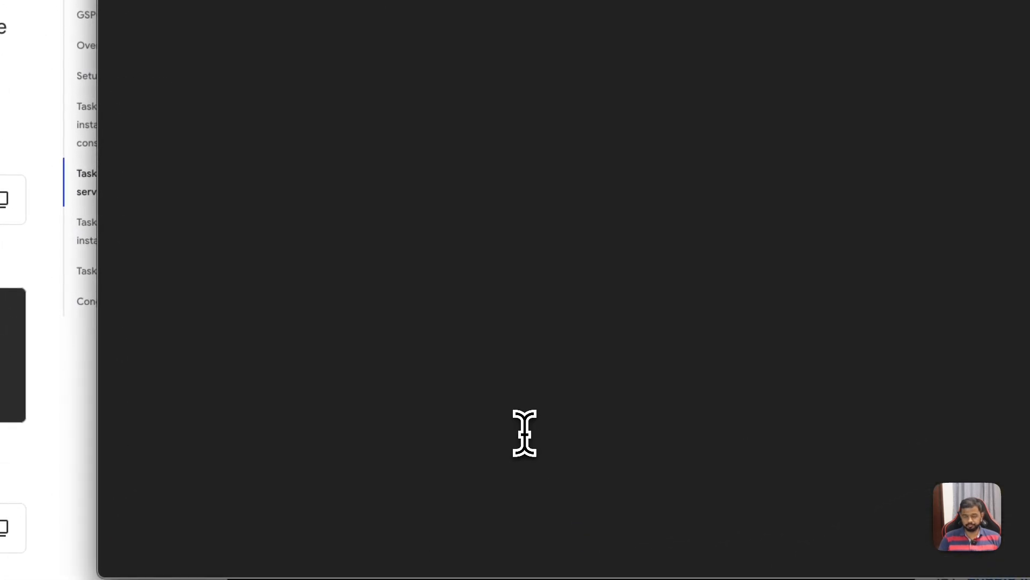
{"action": "key", "text": "ctrl+v"}
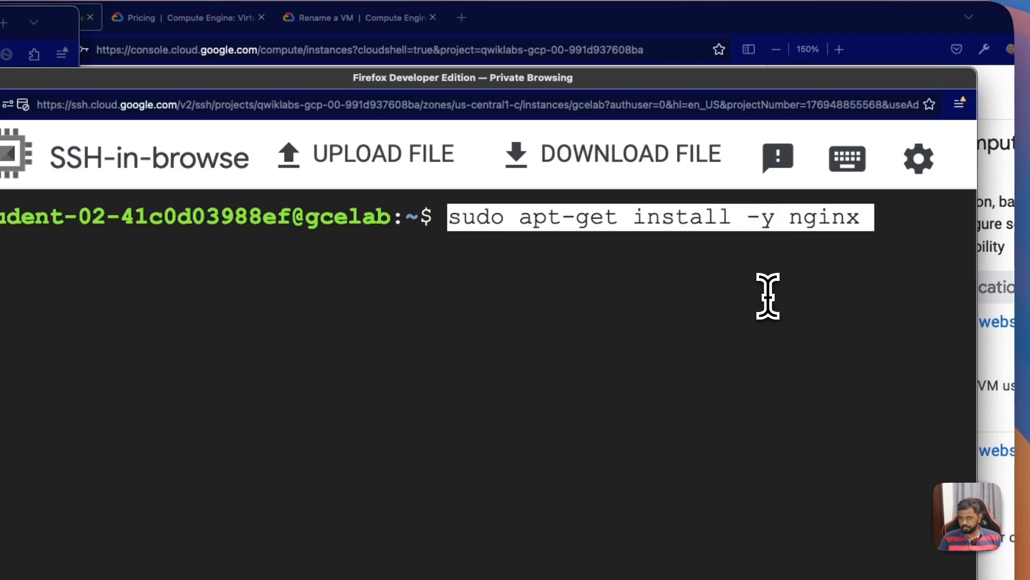
{"action": "key", "text": "Return"}
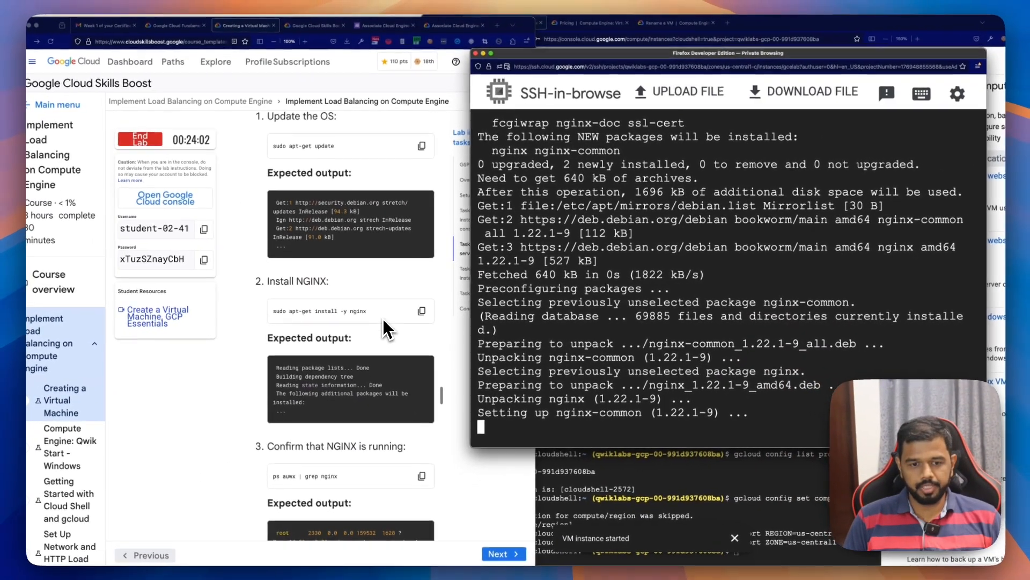
{"action": "scroll", "coordinate": [385, 327], "scroll_direction": "down", "scroll_amount": 2}
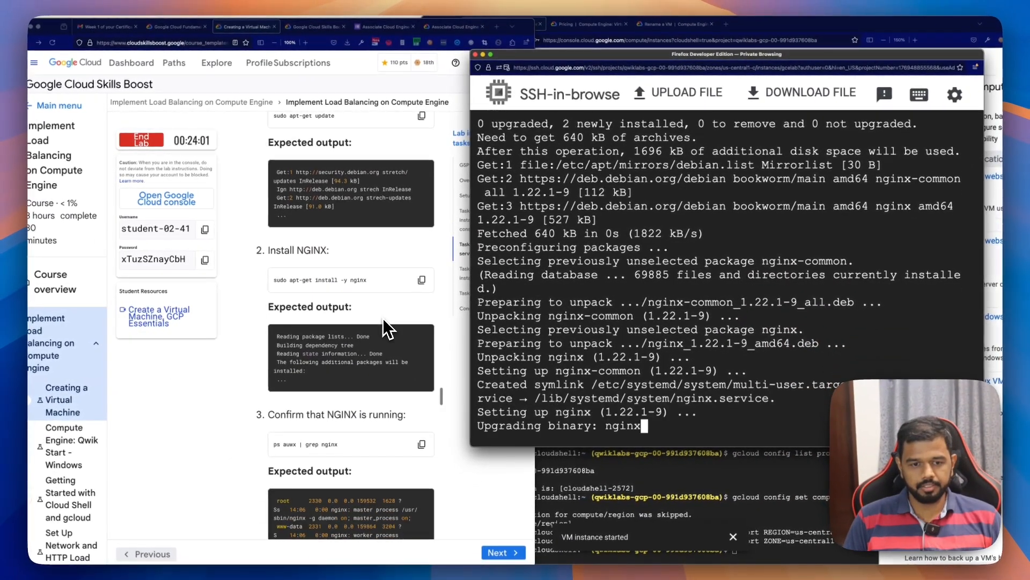
{"action": "scroll", "coordinate": [384, 327], "scroll_direction": "down", "scroll_amount": 2}
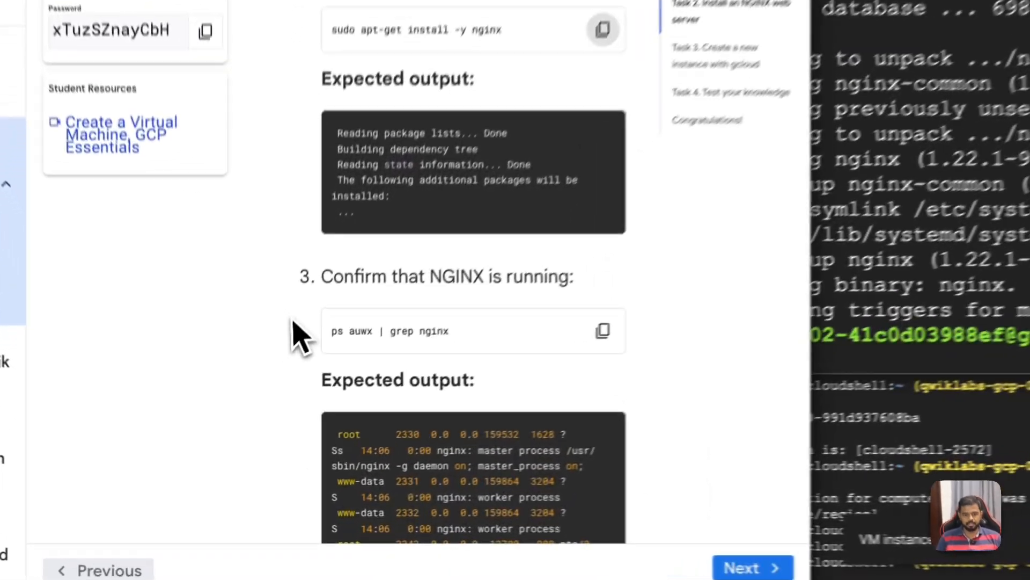
{"action": "left_click", "coordinate": [603, 330]}
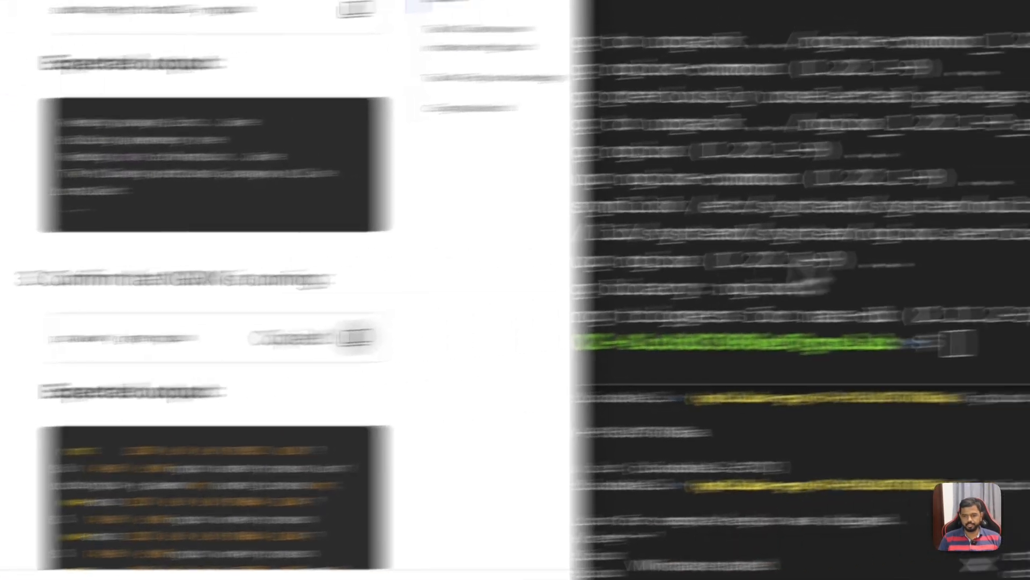
{"action": "key", "text": "ctrl+v"}
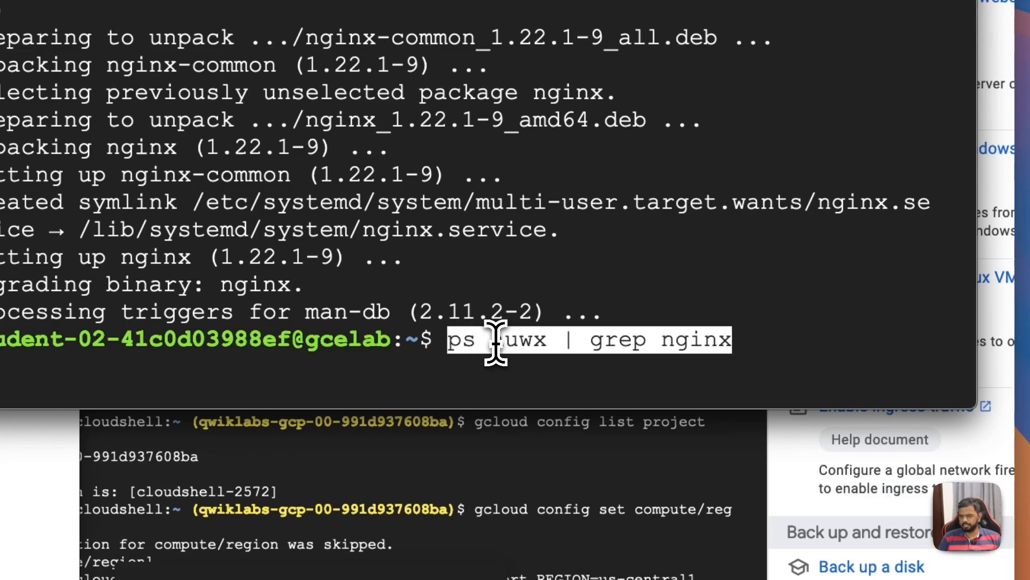
{"action": "key", "text": "Return"}
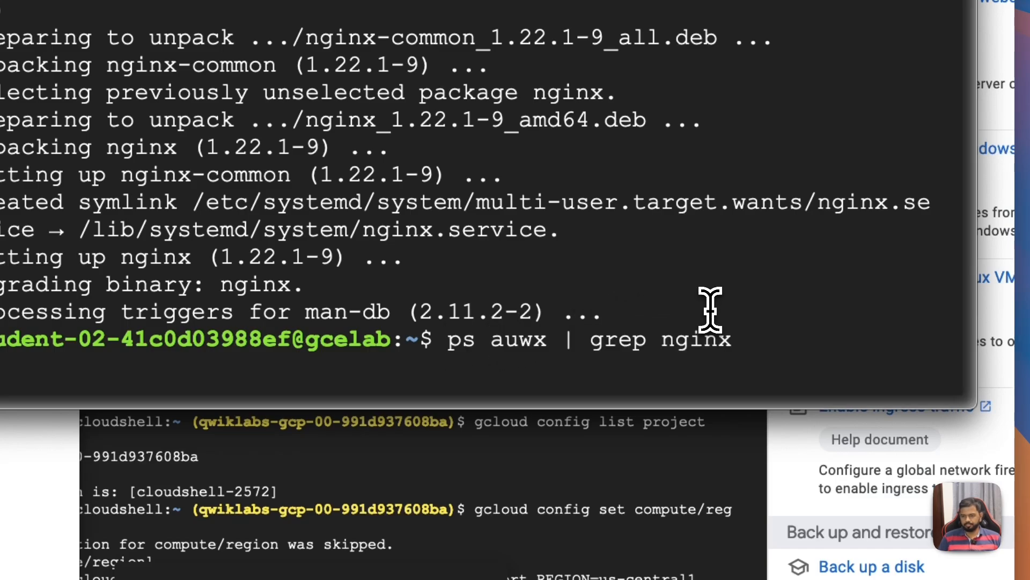
{"action": "key", "text": "ctrl+c"}
Step: Run ps in the SSH terminal, then open its manual page with man ps and read the description
{"action": "type", "text": "ps"}
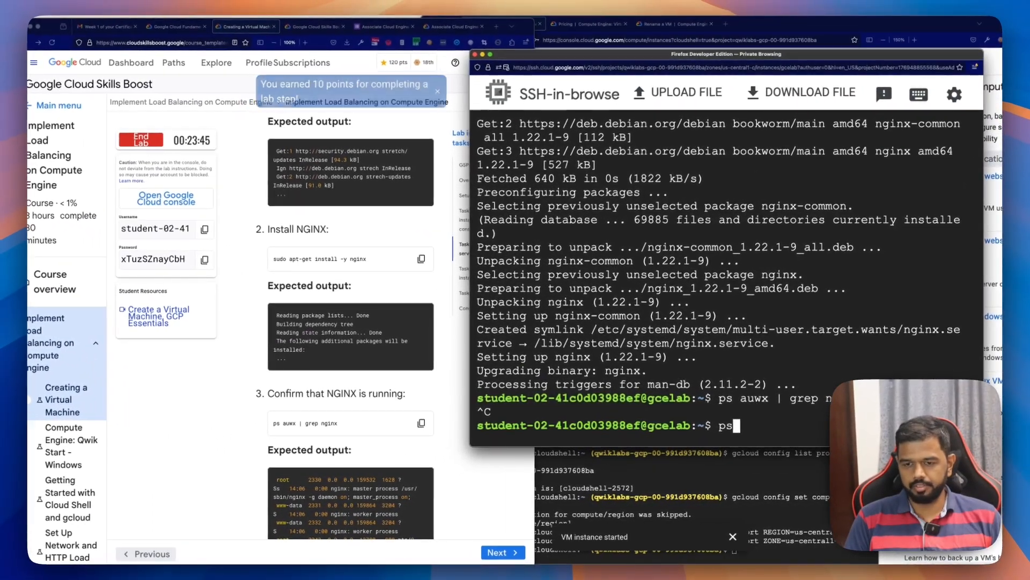
{"action": "key", "text": "Return"}
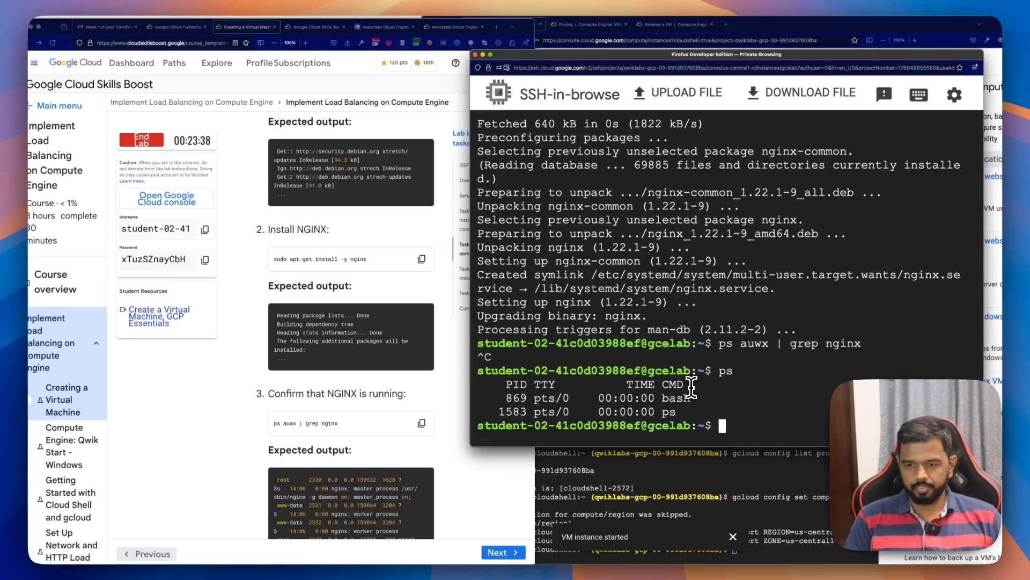
{"action": "type", "text": "man ps"}
{"action": "key", "text": "Return"}
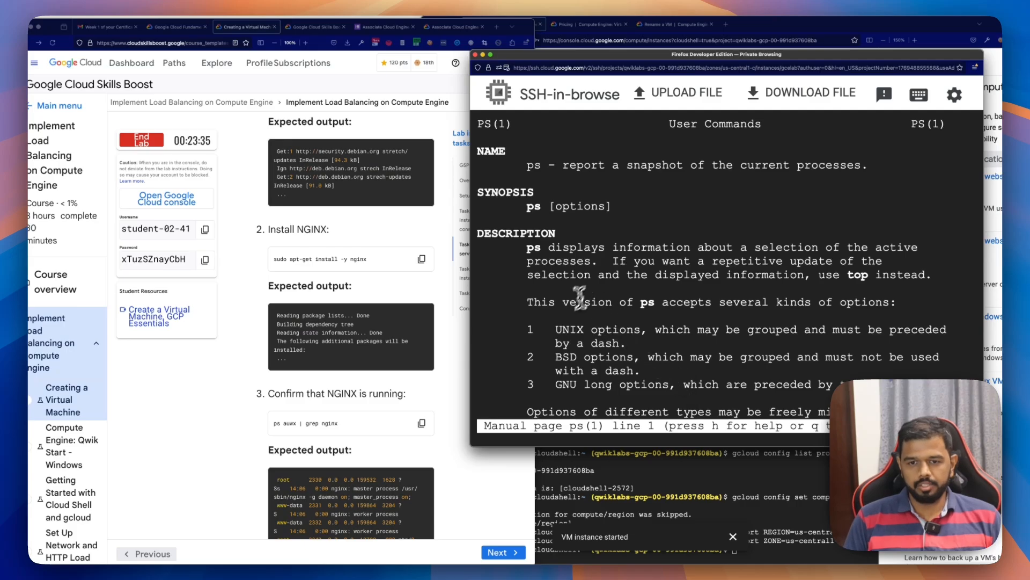
{"action": "scroll", "coordinate": [563, 321], "scroll_direction": "down", "scroll_amount": 3}
{"action": "scroll", "coordinate": [561, 331], "scroll_direction": "up", "scroll_amount": 3}
{"action": "scroll", "coordinate": [559, 332], "scroll_direction": "down", "scroll_amount": 1}
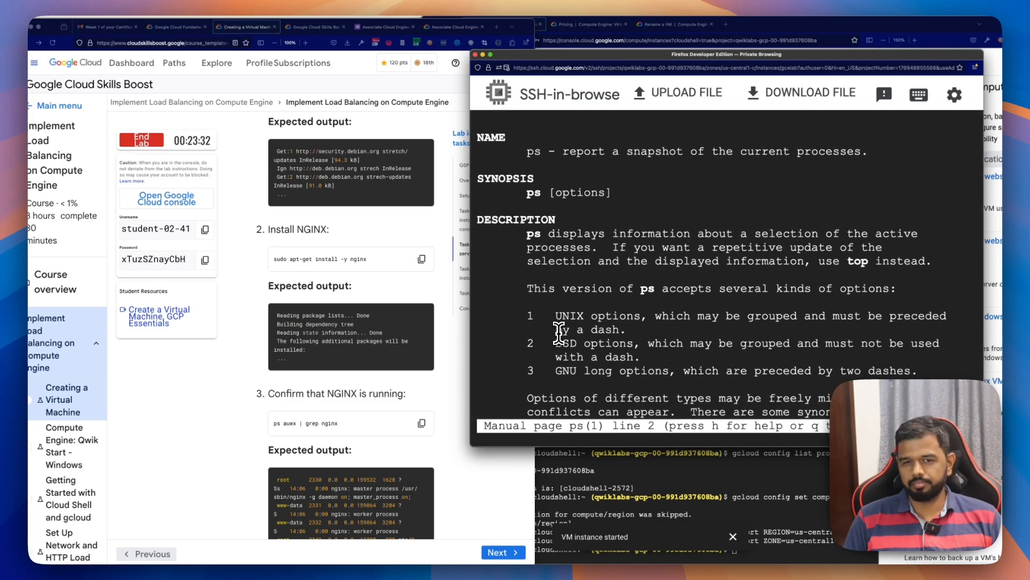
{"action": "scroll", "coordinate": [559, 333], "scroll_direction": "down", "scroll_amount": 9}
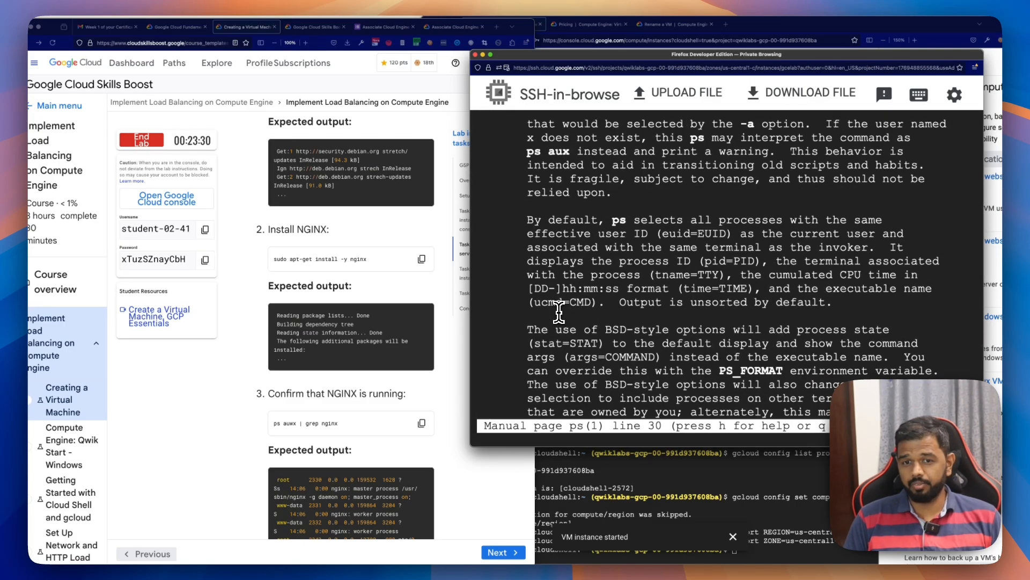
{"action": "scroll", "coordinate": [558, 301], "scroll_direction": "up", "scroll_amount": 1}
Step: Leave the manual page, run ps aux in the SSH terminal and look through the process listing
{"action": "type", "text": "qps aux"}
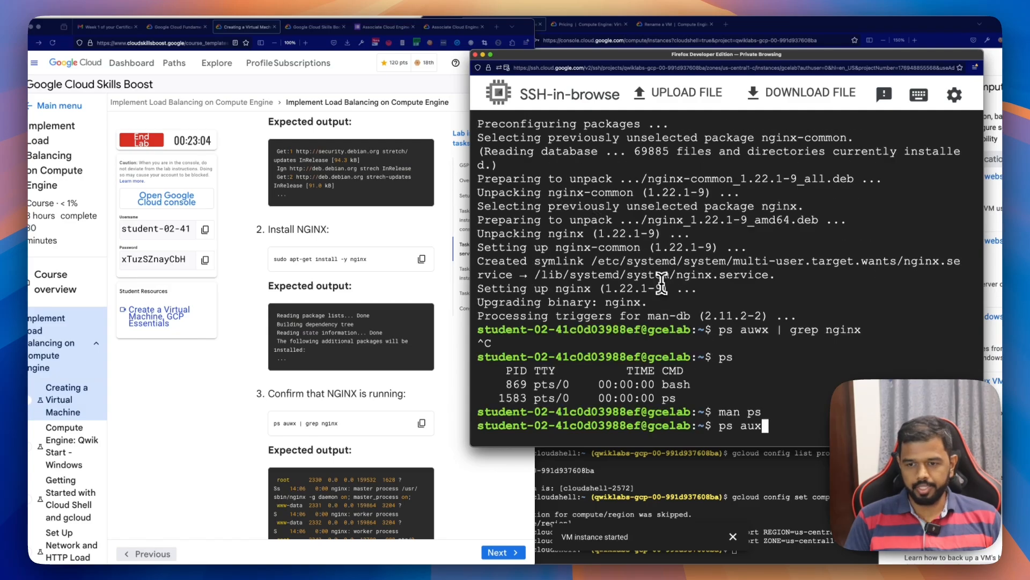
{"action": "key", "text": "Return"}
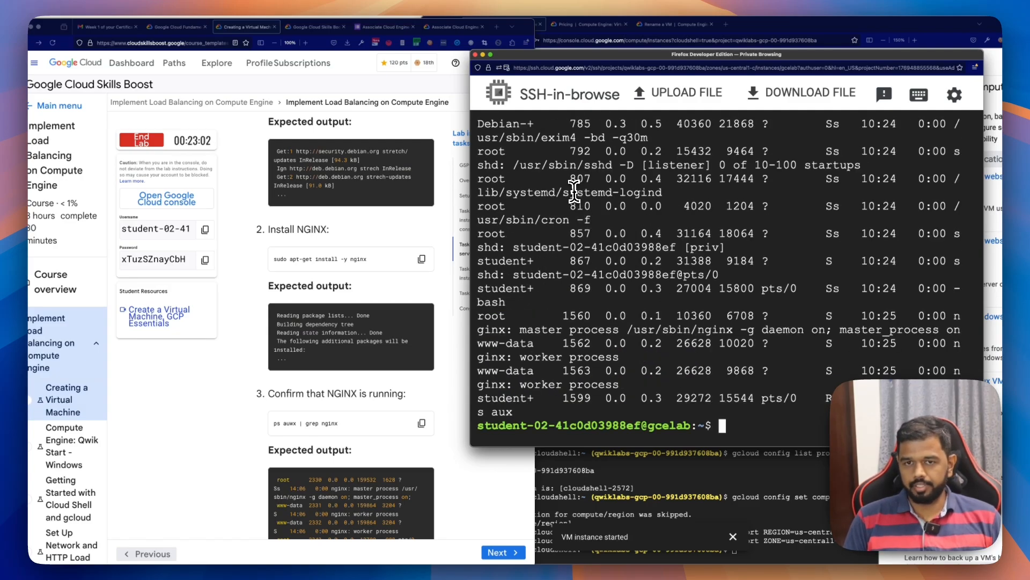
{"action": "scroll", "coordinate": [531, 198], "scroll_direction": "up", "scroll_amount": 3}
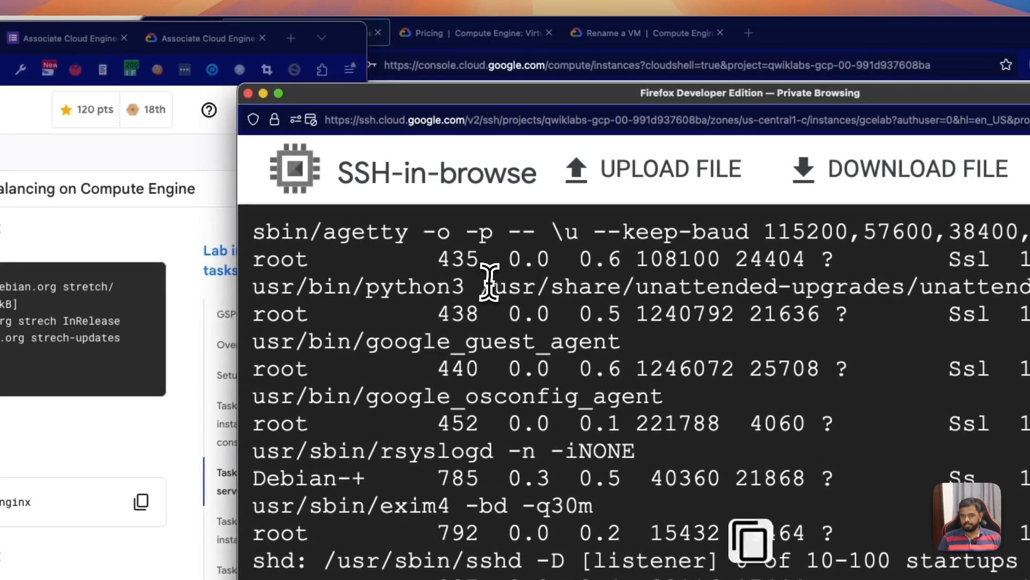
{"action": "left_click_drag", "start_coordinate": [599, 151], "coordinate": [659, 150]}
{"action": "left_click_drag", "start_coordinate": [615, 281], "coordinate": [806, 286]}
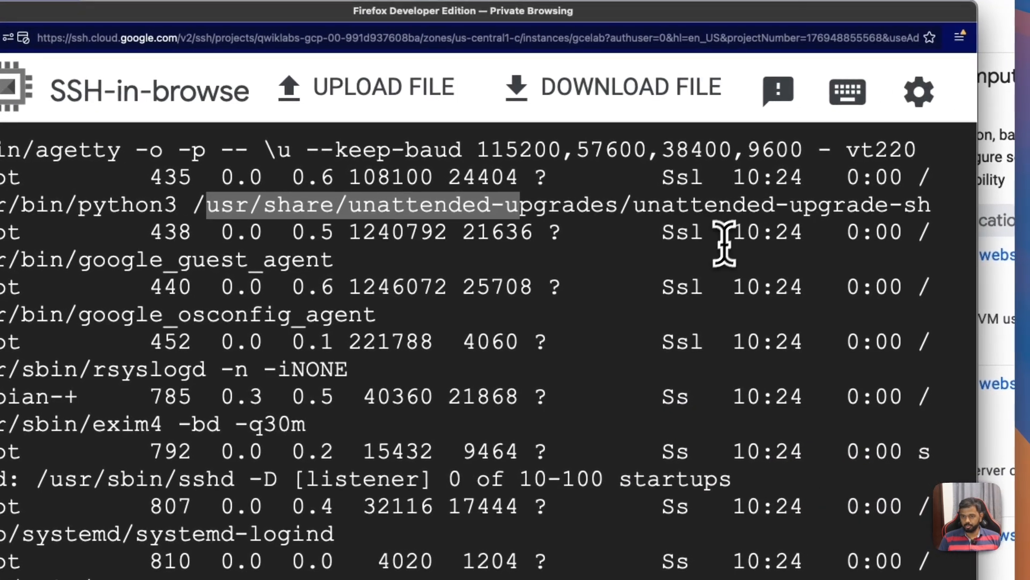
{"action": "left_click", "coordinate": [724, 244]}
{"action": "scroll", "coordinate": [631, 371], "scroll_direction": "down", "scroll_amount": 3}
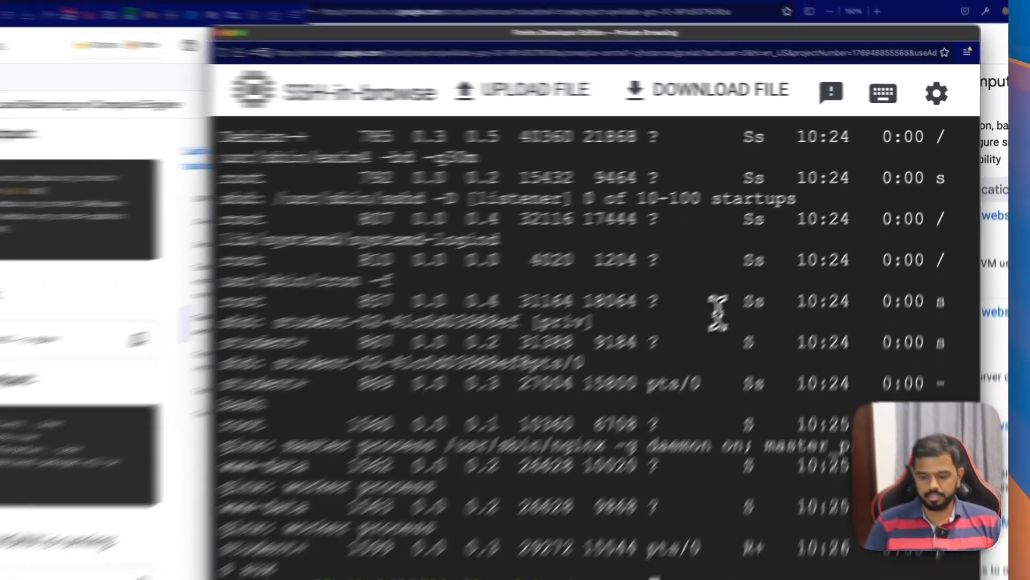
Step: Filter the process listing for NGINX by running ps aux | grep nginx in the SSH terminal
{"action": "key", "text": "Up"}
{"action": "type", "text": "| "}
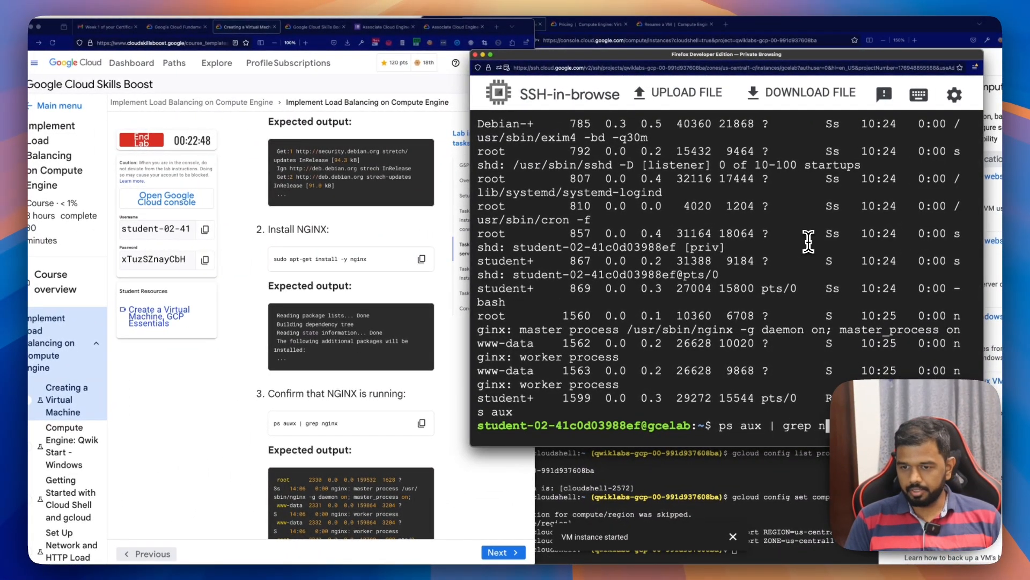
{"action": "type", "text": "grep nginx"}
{"action": "key", "text": "Return"}
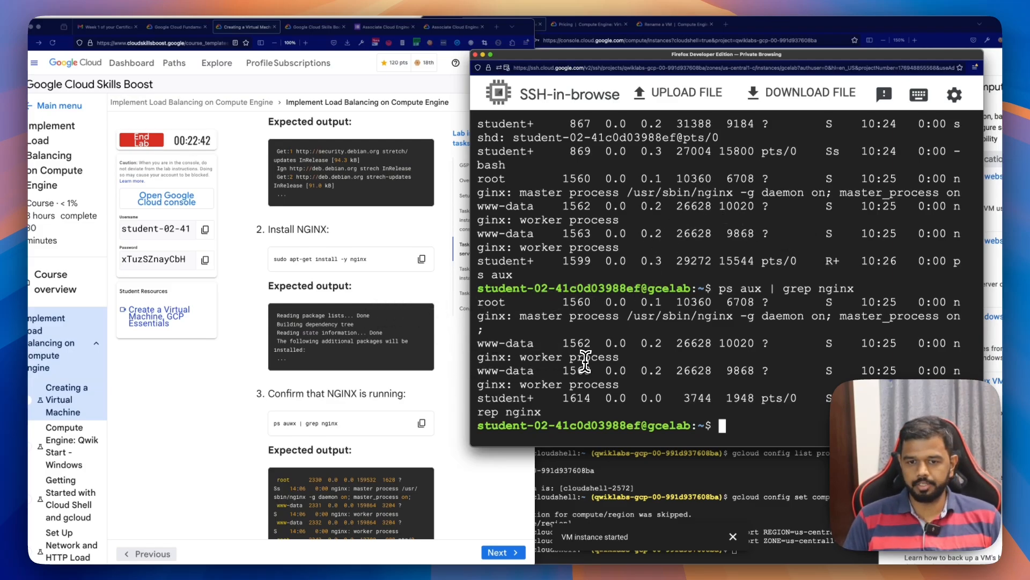
Step: Read the lab's instructions for viewing the NGINX web page and open the gcelab VM's details in the Cloud console
{"action": "scroll", "coordinate": [309, 402], "scroll_direction": "down", "scroll_amount": 5}
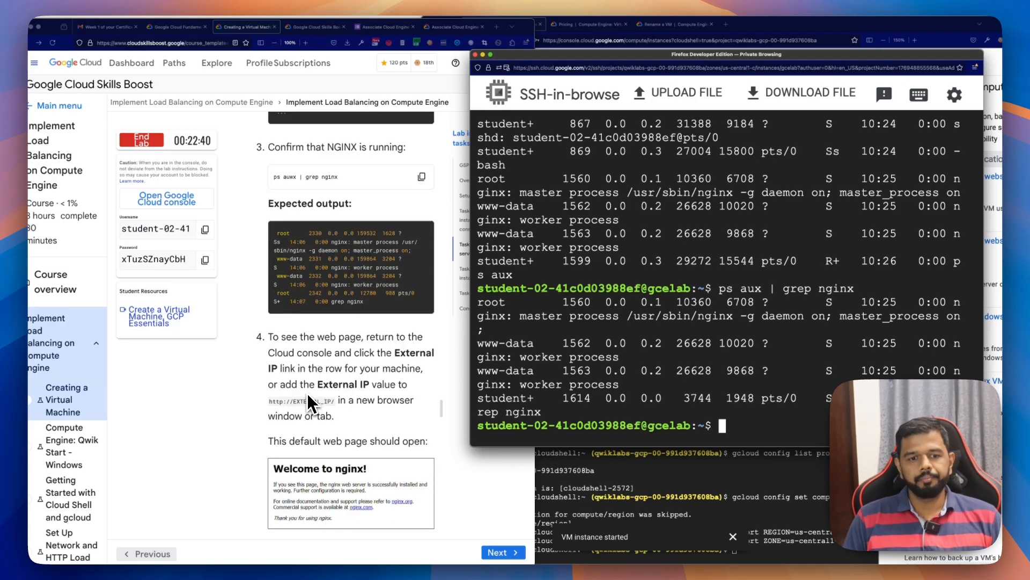
{"action": "scroll", "coordinate": [322, 322], "scroll_direction": "down", "scroll_amount": 1}
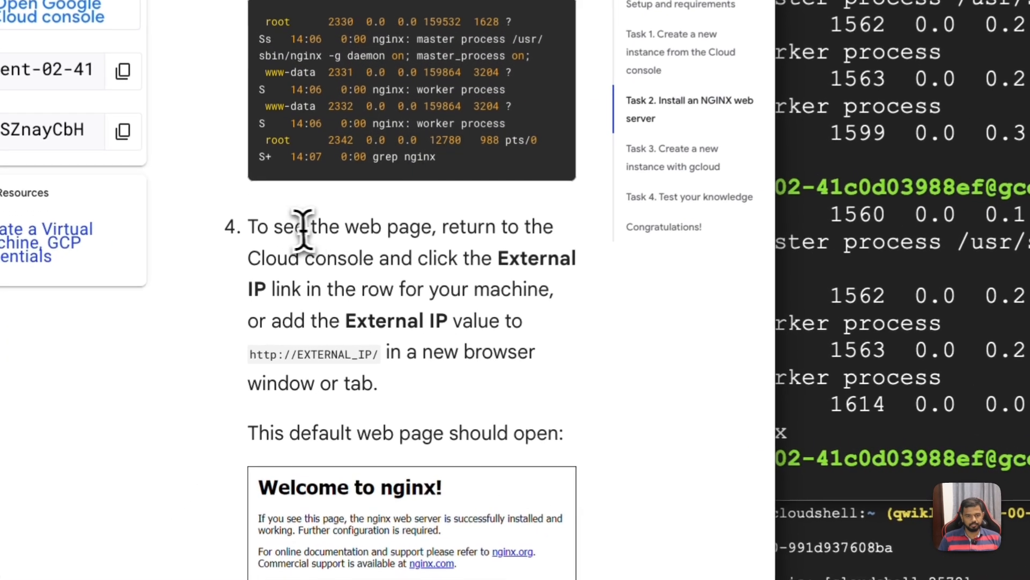
{"action": "left_click_drag", "start_coordinate": [284, 309], "coordinate": [357, 307]}
{"action": "left_click_drag", "start_coordinate": [424, 222], "coordinate": [412, 290]}
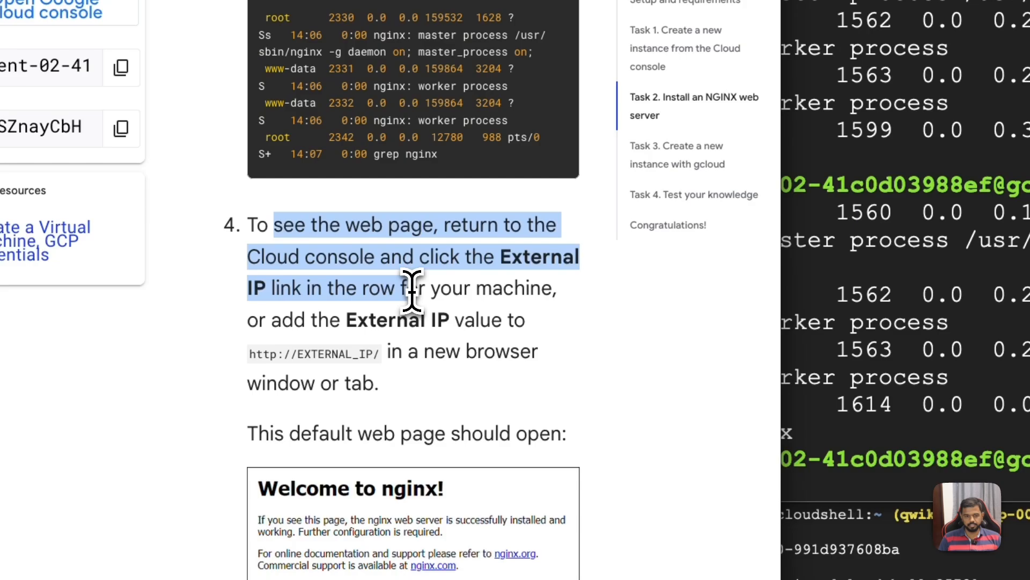
{"action": "scroll", "coordinate": [403, 322], "scroll_direction": "down", "scroll_amount": 5}
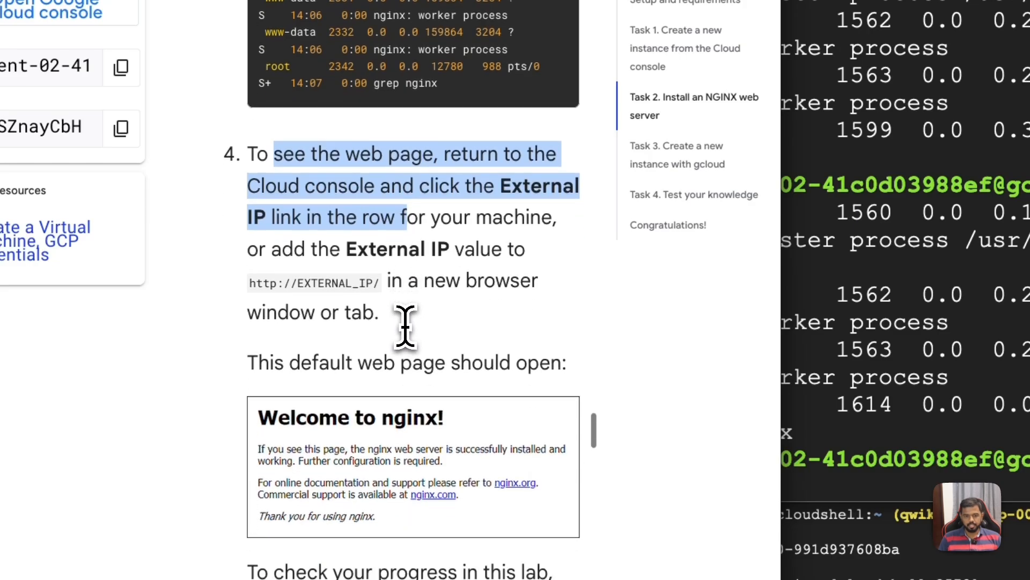
{"action": "scroll", "coordinate": [406, 324], "scroll_direction": "down", "scroll_amount": 2}
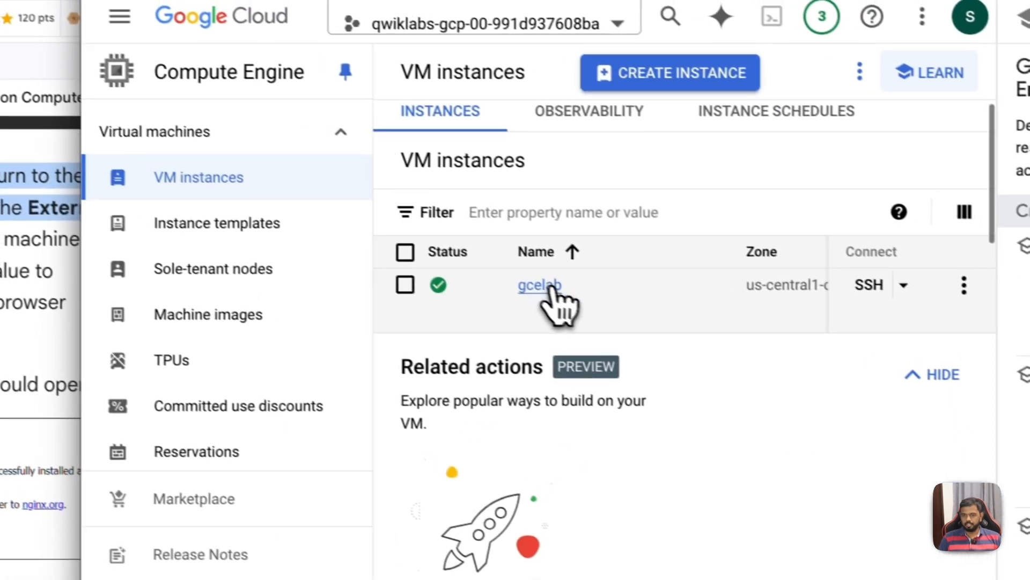
{"action": "left_click", "coordinate": [539, 285]}
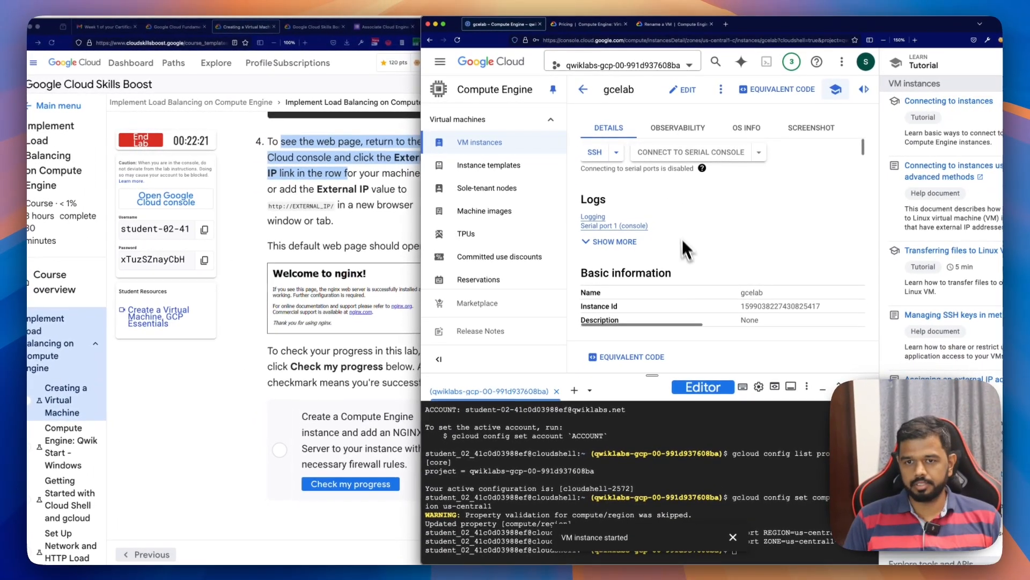
Step: Copy the gcelab VM's external IP address from its network interface details
{"action": "scroll", "coordinate": [698, 257], "scroll_direction": "down", "scroll_amount": 5}
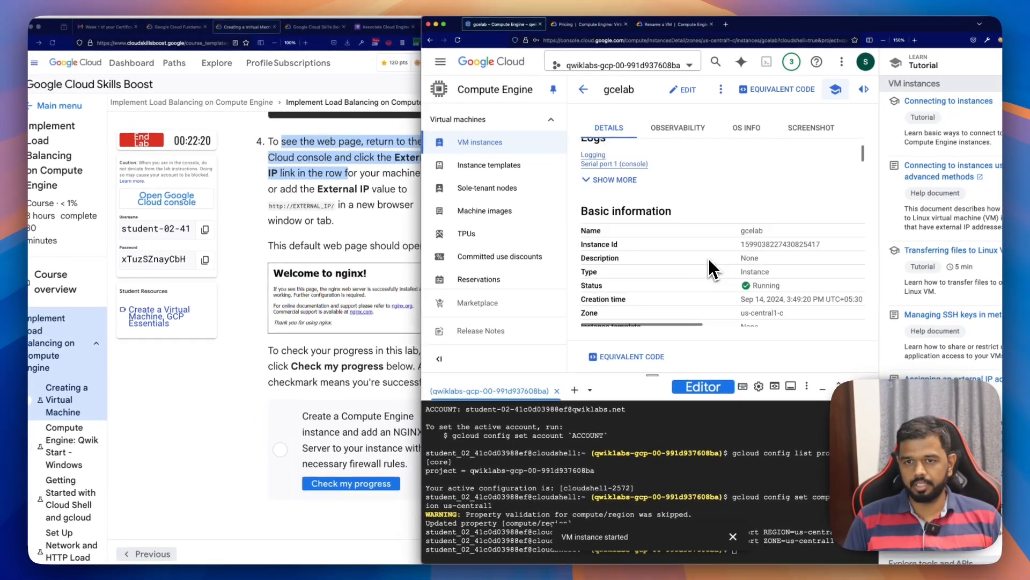
{"action": "scroll", "coordinate": [700, 279], "scroll_direction": "down", "scroll_amount": 10}
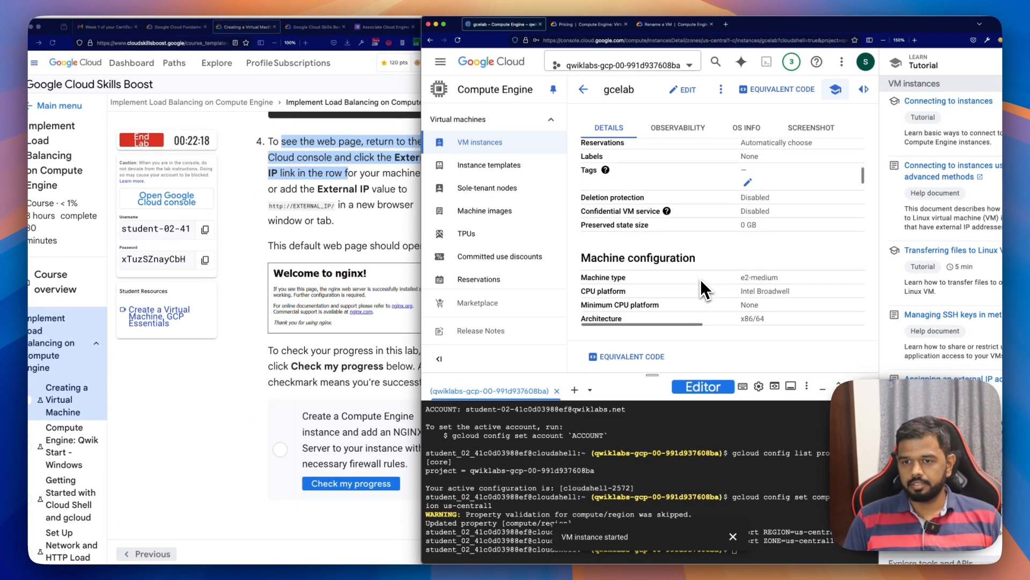
{"action": "scroll", "coordinate": [702, 288], "scroll_direction": "down", "scroll_amount": 3}
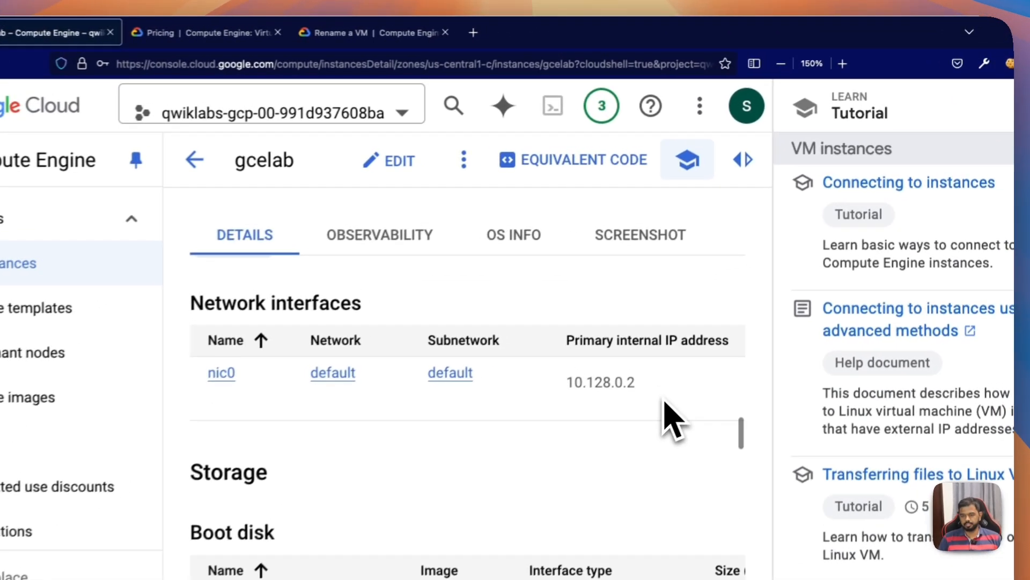
{"action": "scroll", "coordinate": [810, 212], "scroll_direction": "right", "scroll_amount": 5}
{"action": "scroll", "coordinate": [660, 426], "scroll_direction": "right", "scroll_amount": 3}
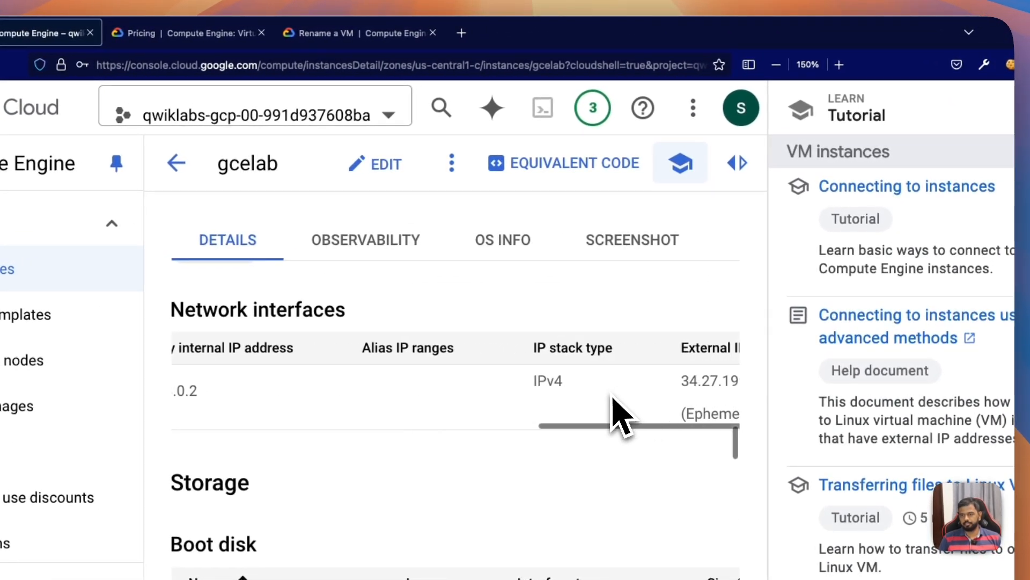
{"action": "scroll", "coordinate": [616, 414], "scroll_direction": "right", "scroll_amount": 4}
{"action": "left_click_drag", "start_coordinate": [590, 373], "coordinate": [524, 379]}
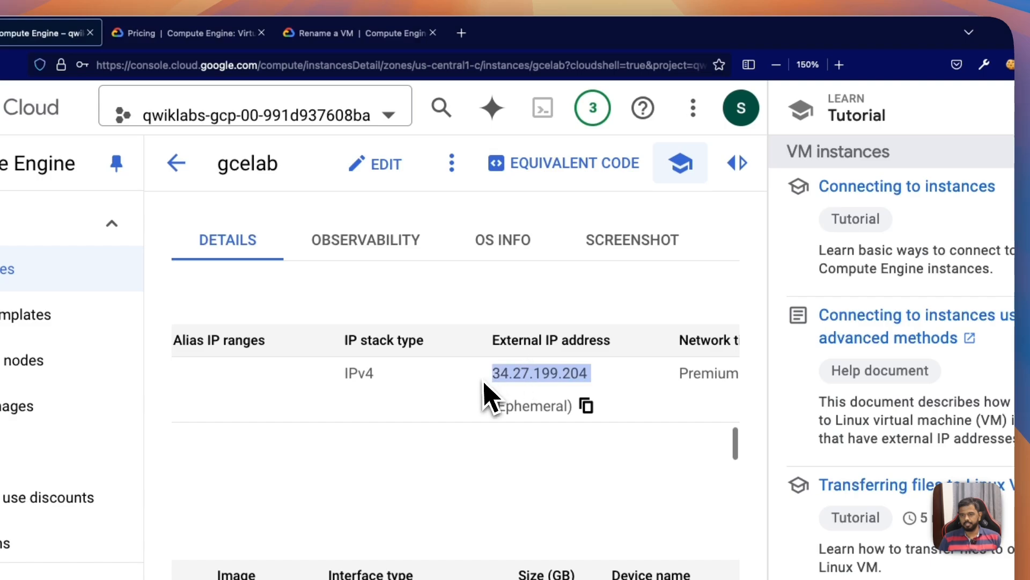
{"action": "key", "text": "super+c"}
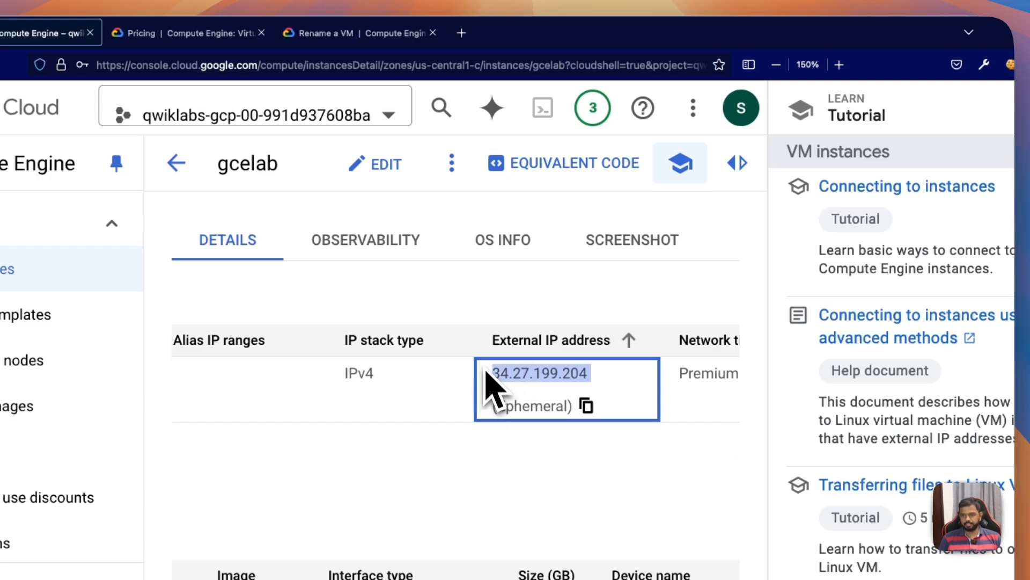
Step: Load the VM's external IP address 34.27.199.204 in a new browser tab
{"action": "left_click", "coordinate": [568, 35]}
{"action": "key", "text": "super+v"}
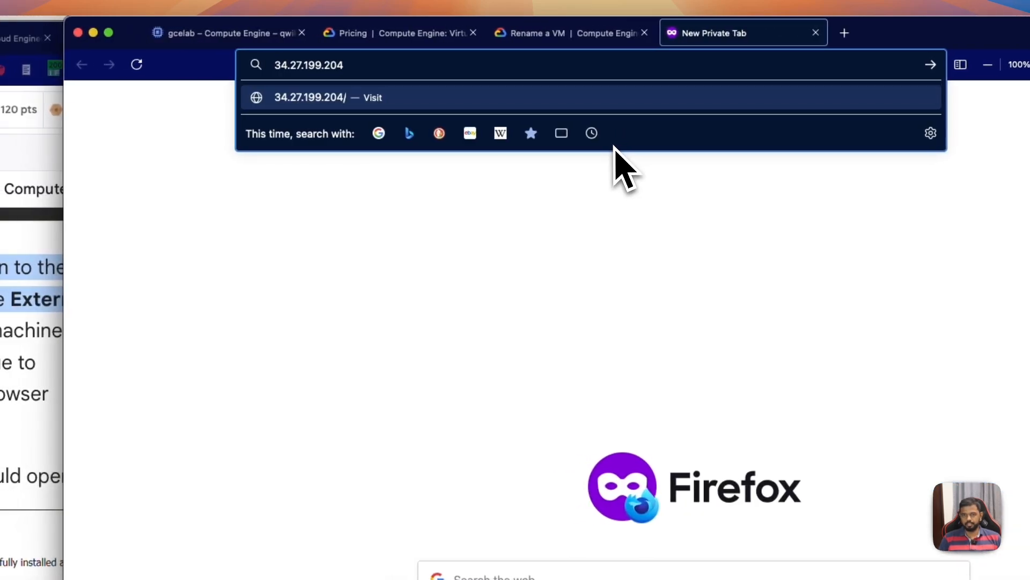
{"action": "key", "text": "Return"}
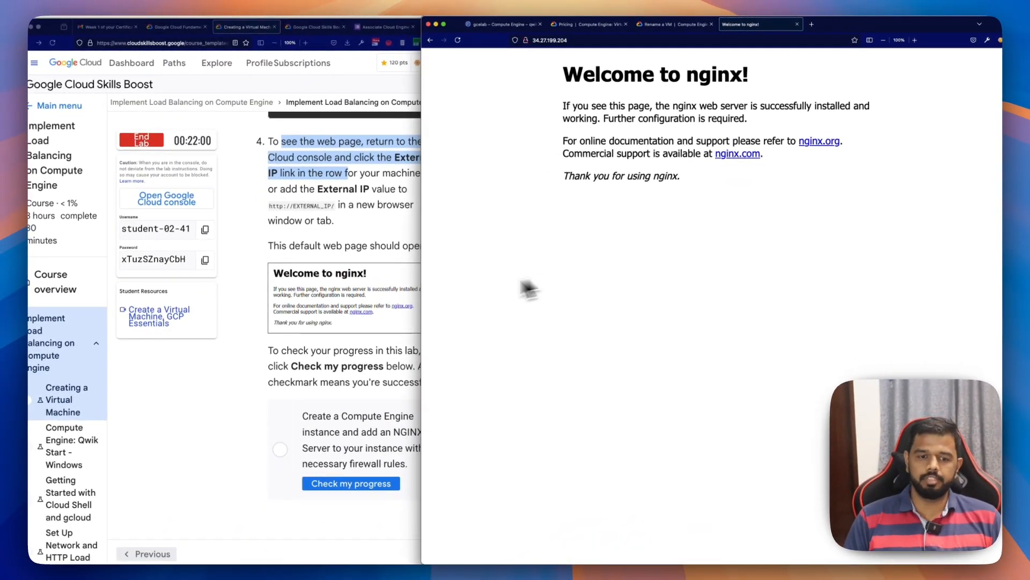
Step: Check the lab progress for the Compute Engine instance with NGINX and bring up the Task 3 instructions
{"action": "left_click", "coordinate": [248, 372]}
{"action": "left_click", "coordinate": [356, 487]}
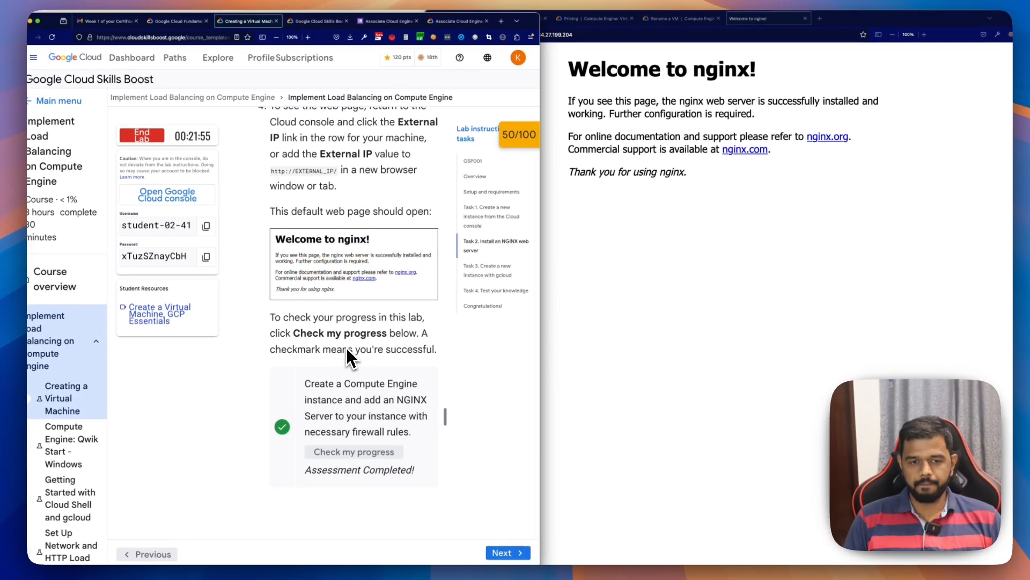
{"action": "scroll", "coordinate": [347, 351], "scroll_direction": "down", "scroll_amount": 4}
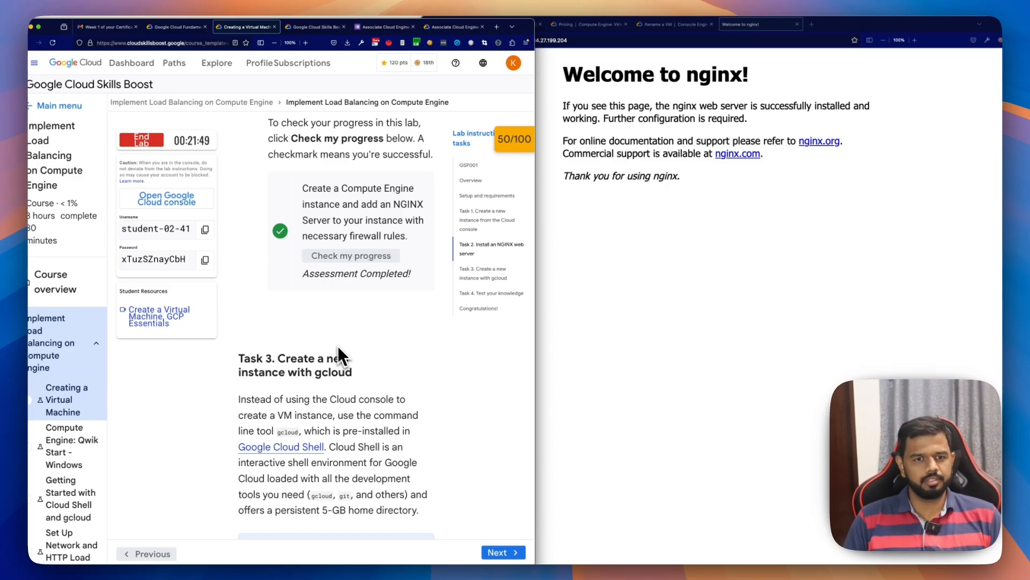
{"action": "scroll", "coordinate": [337, 346], "scroll_direction": "down", "scroll_amount": 1}
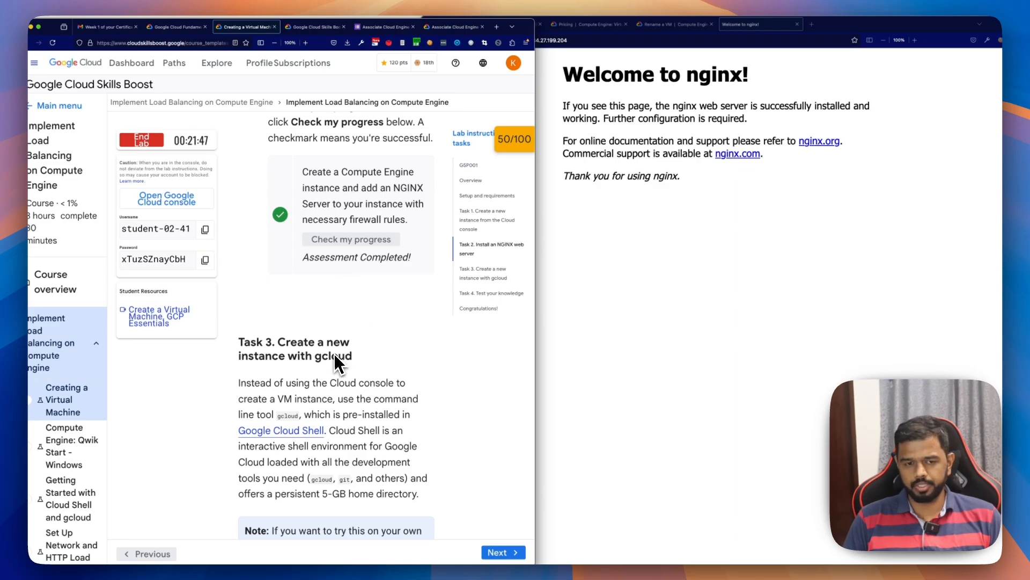
{"action": "scroll", "coordinate": [331, 352], "scroll_direction": "down", "scroll_amount": 1}
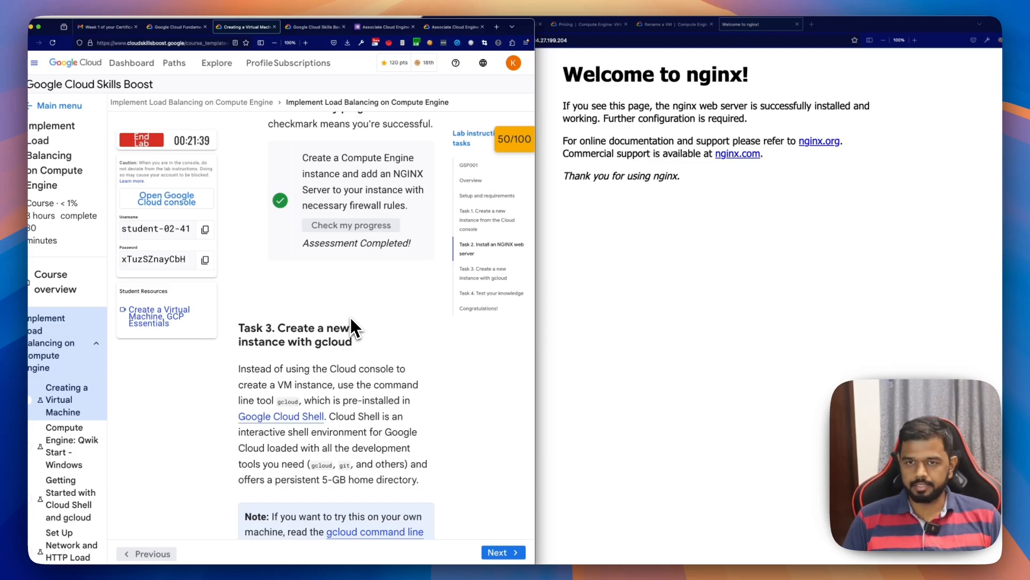
{"action": "scroll", "coordinate": [348, 322], "scroll_direction": "down", "scroll_amount": 3}
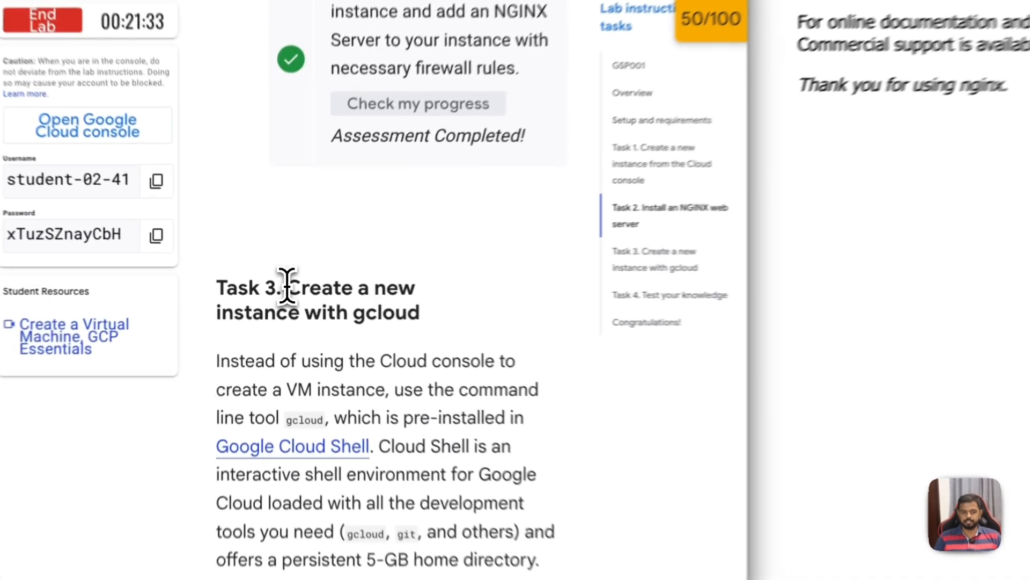
Step: Bring up the Cloud Shell session in the gcelab console tab, keeping the lab's Task 3 instructions at hand
{"action": "left_click_drag", "start_coordinate": [278, 289], "coordinate": [378, 300]}
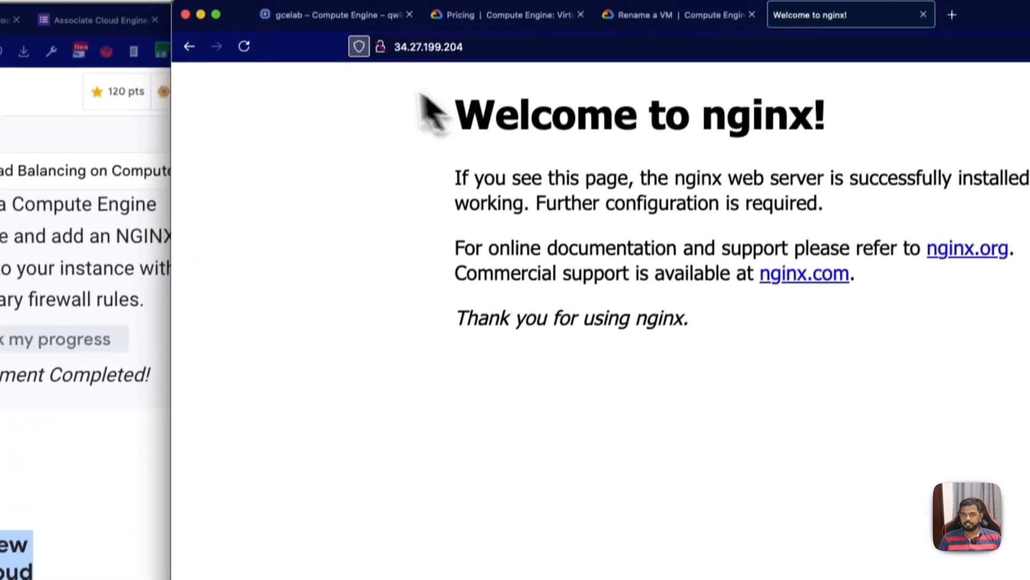
{"action": "left_click", "coordinate": [316, 30]}
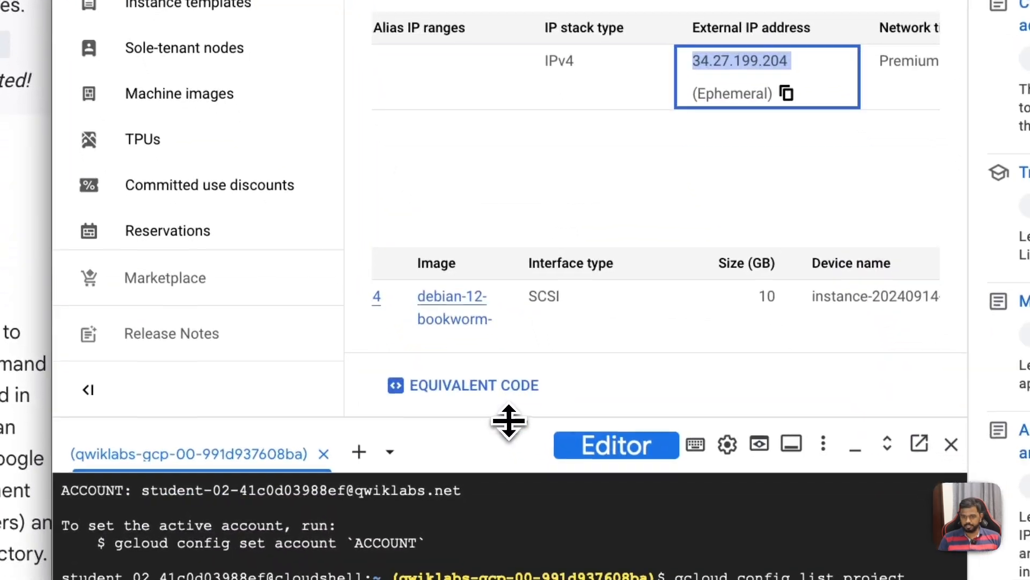
{"action": "left_click_drag", "start_coordinate": [546, 516], "coordinate": [545, 409]}
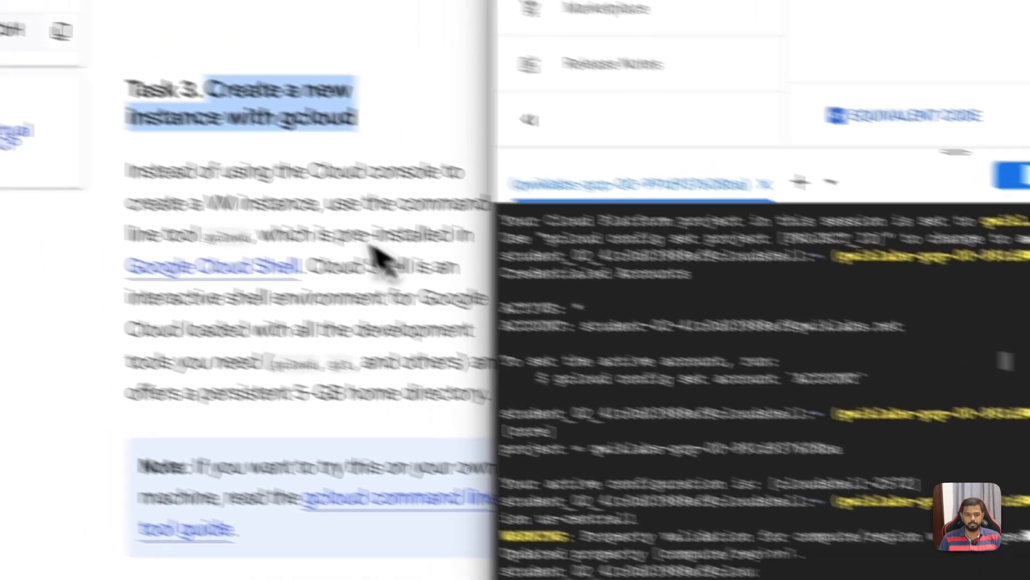
{"action": "left_click", "coordinate": [48, 114]}
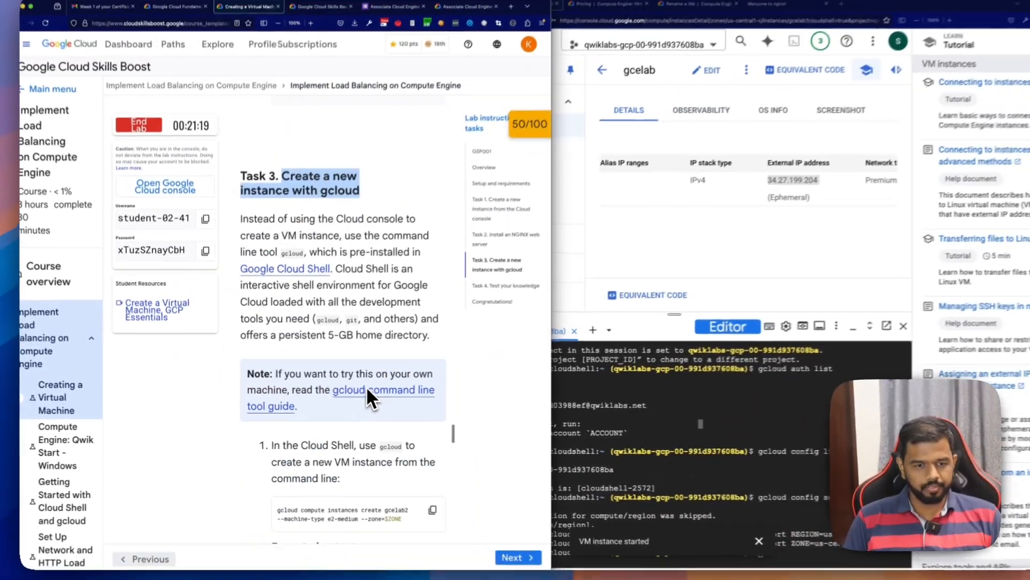
Step: Read the lab's gcloud command for creating gcelab2, including its machine type and $ZONE arguments
{"action": "scroll", "coordinate": [366, 386], "scroll_direction": "down", "scroll_amount": 3}
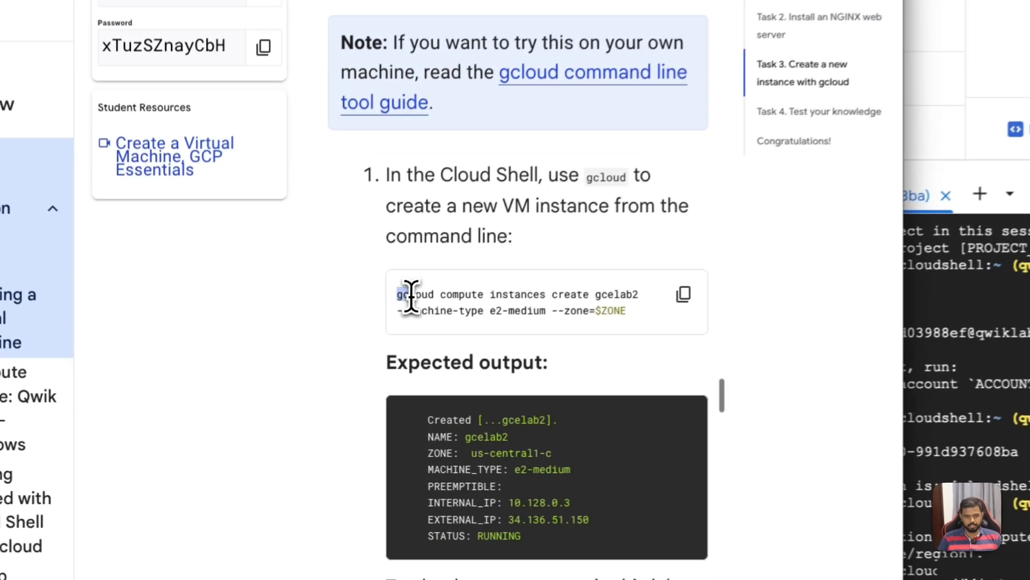
{"action": "left_click_drag", "start_coordinate": [275, 387], "coordinate": [349, 387]}
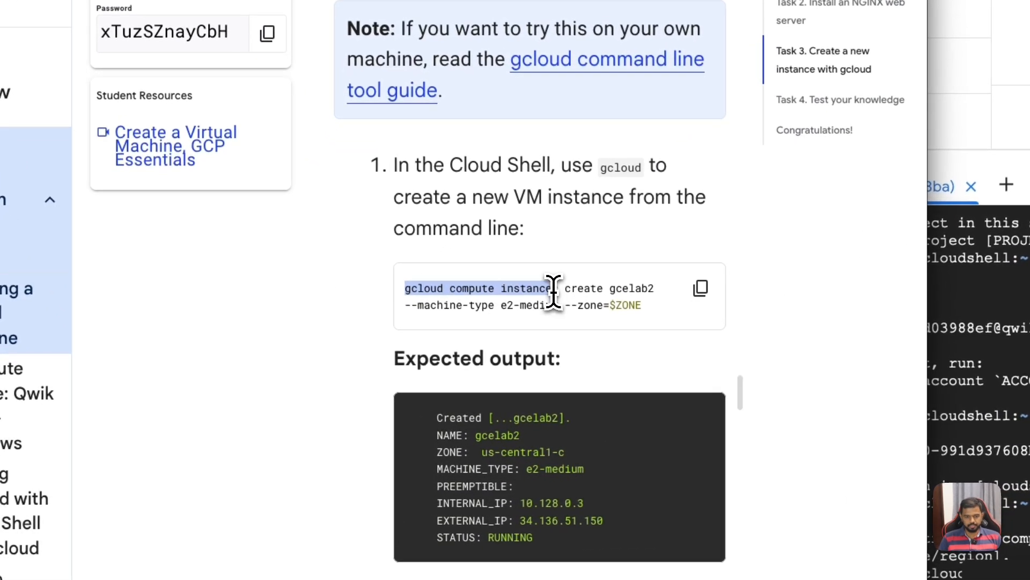
{"action": "left_click_drag", "start_coordinate": [606, 290], "coordinate": [647, 292]}
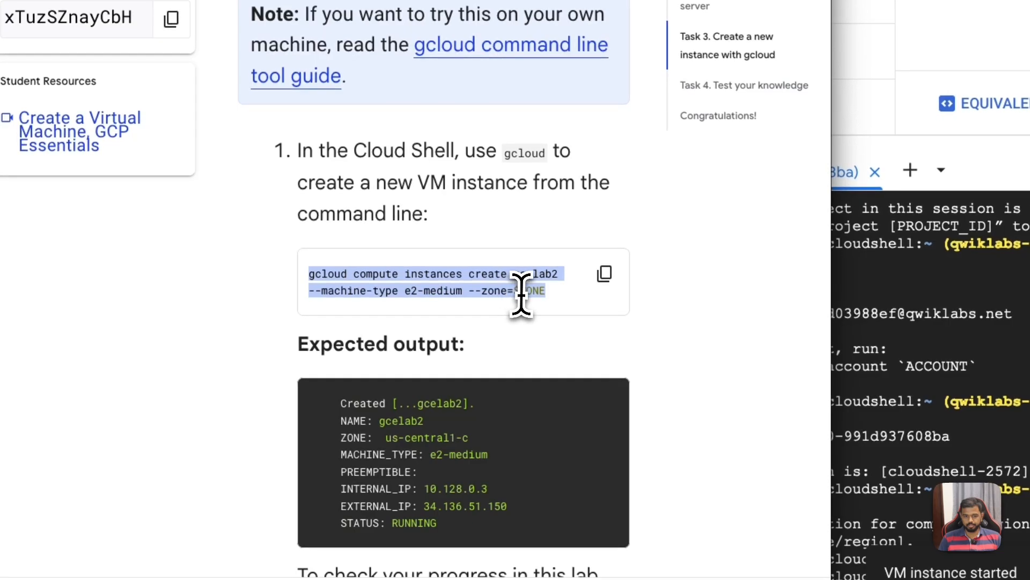
{"action": "left_click", "coordinate": [543, 294]}
{"action": "left_click_drag", "start_coordinate": [545, 294], "coordinate": [513, 294]}
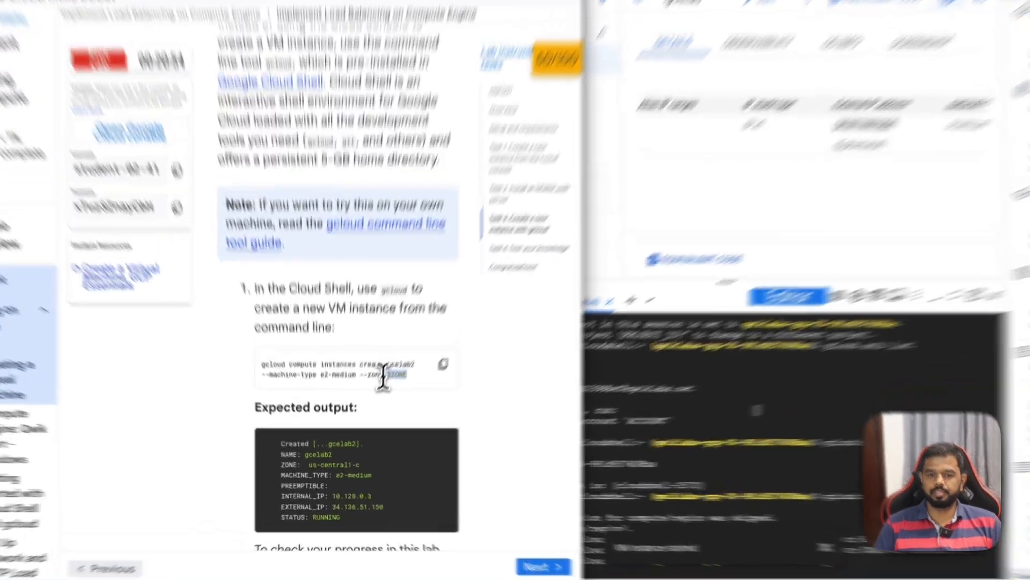
{"action": "left_click", "coordinate": [374, 397]}
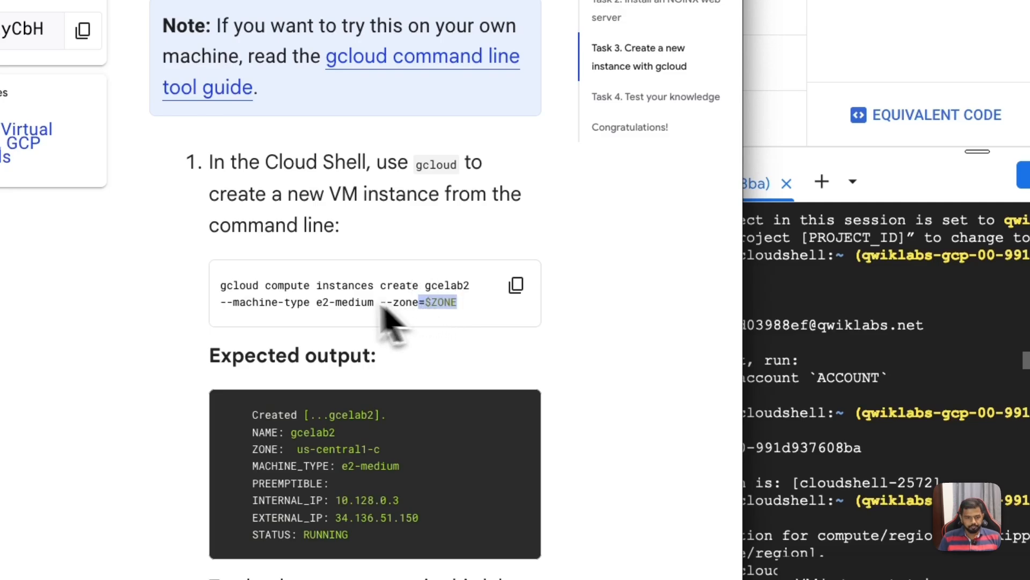
Step: Copy the lab's command and run "gcloud compute instances create gcelab2 --machine-type e2-medium --zone=$ZONE" in a cleared Cloud Shell
{"action": "left_click", "coordinate": [516, 284]}
{"action": "key", "text": "ctrl+l"}
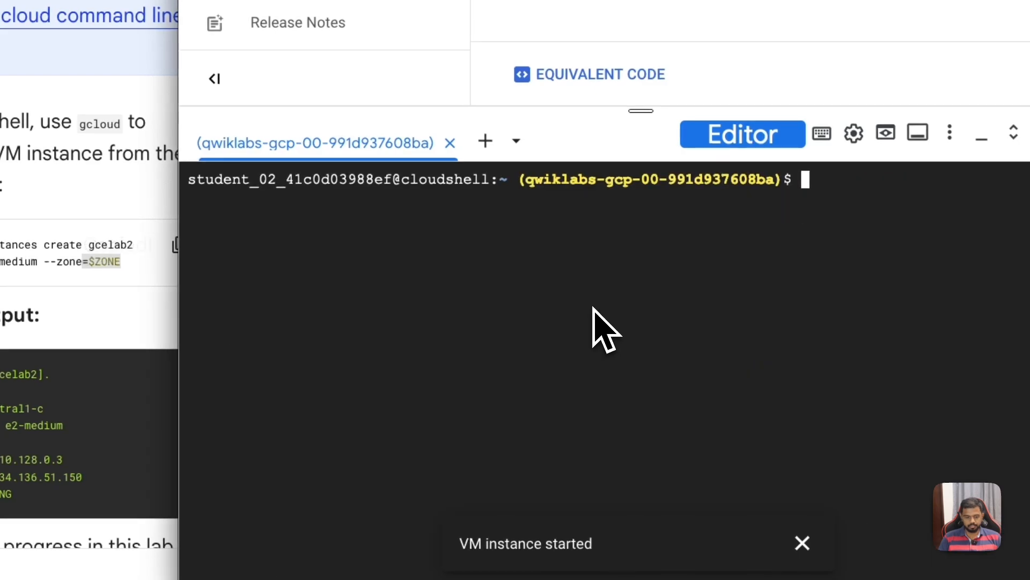
{"action": "key", "text": "super+v"}
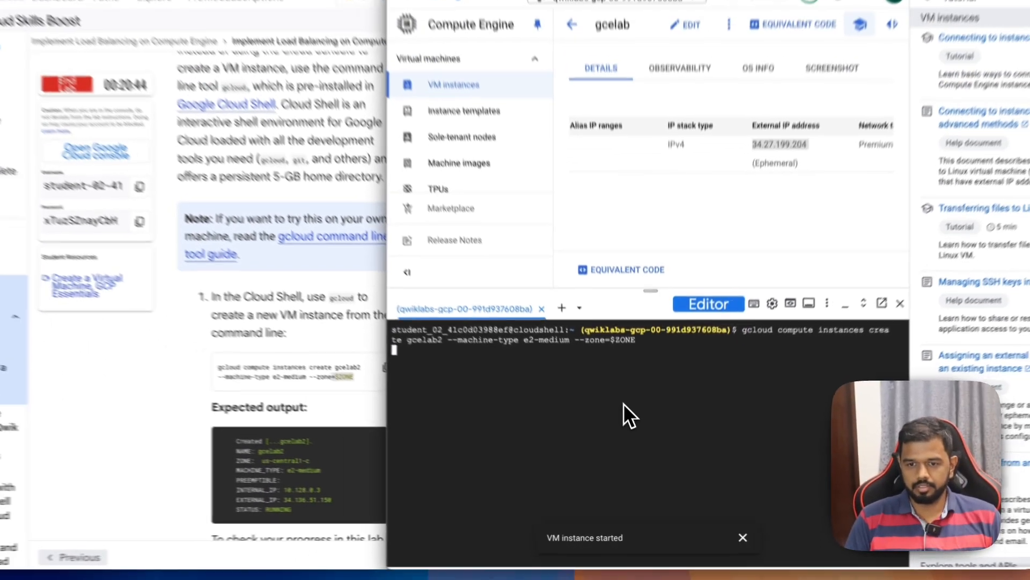
{"action": "key", "text": "Return"}
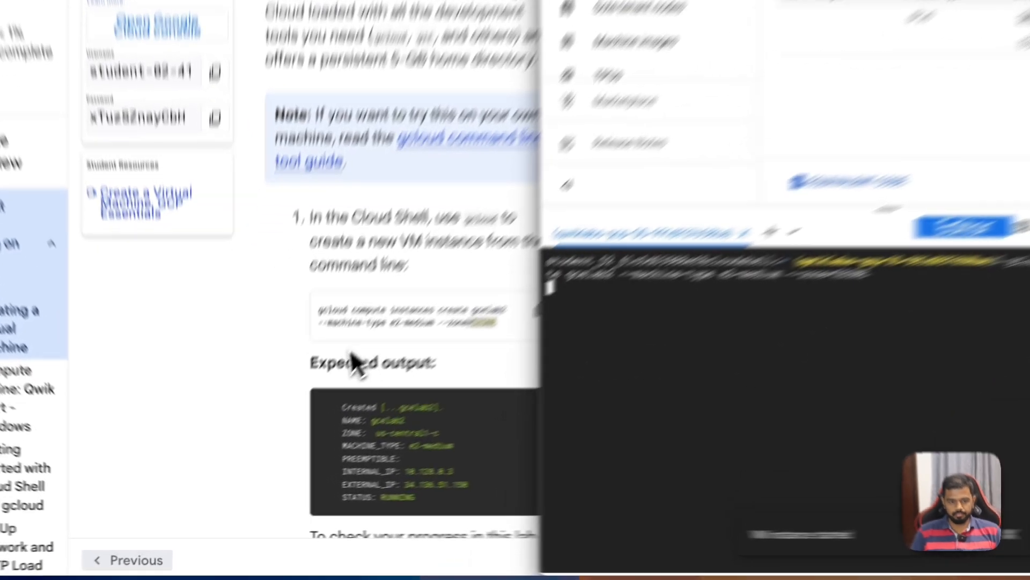
Step: Read the lab's expected output and find the progress check for creating a new instance with gcloud
{"action": "left_click", "coordinate": [301, 417]}
{"action": "scroll", "coordinate": [341, 438], "scroll_direction": "down", "scroll_amount": 1}
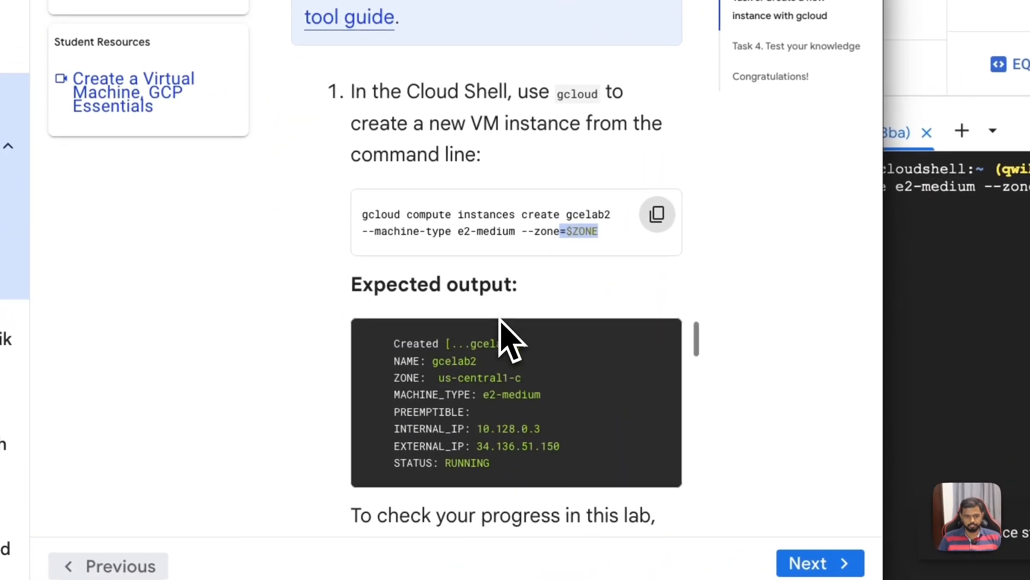
{"action": "scroll", "coordinate": [510, 338], "scroll_direction": "down", "scroll_amount": 4}
{"action": "scroll", "coordinate": [504, 339], "scroll_direction": "down", "scroll_amount": 1}
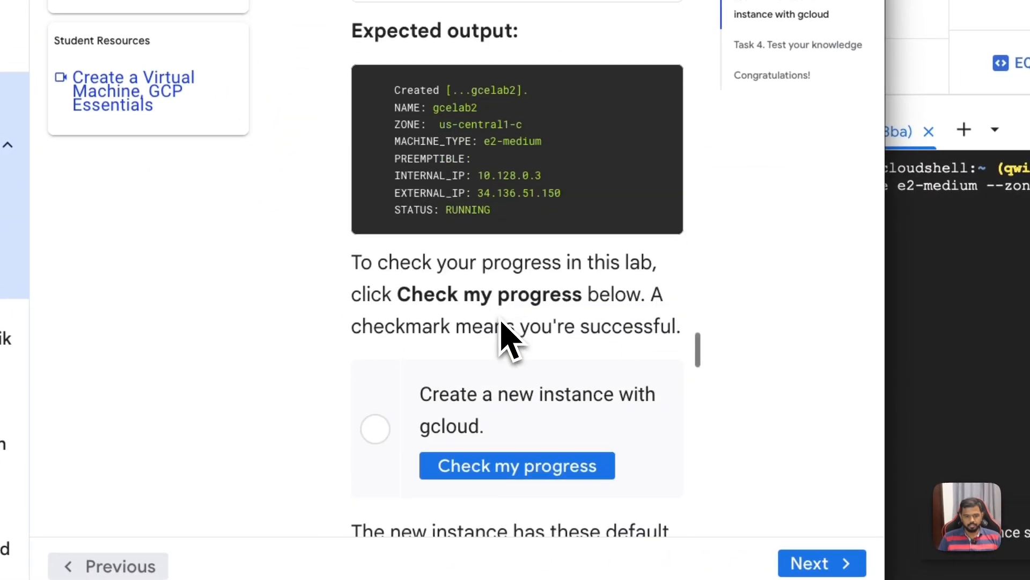
Step: Open the VM instances list in the Cloud console and locate the gcelab2 instance
{"action": "left_click", "coordinate": [1019, 365]}
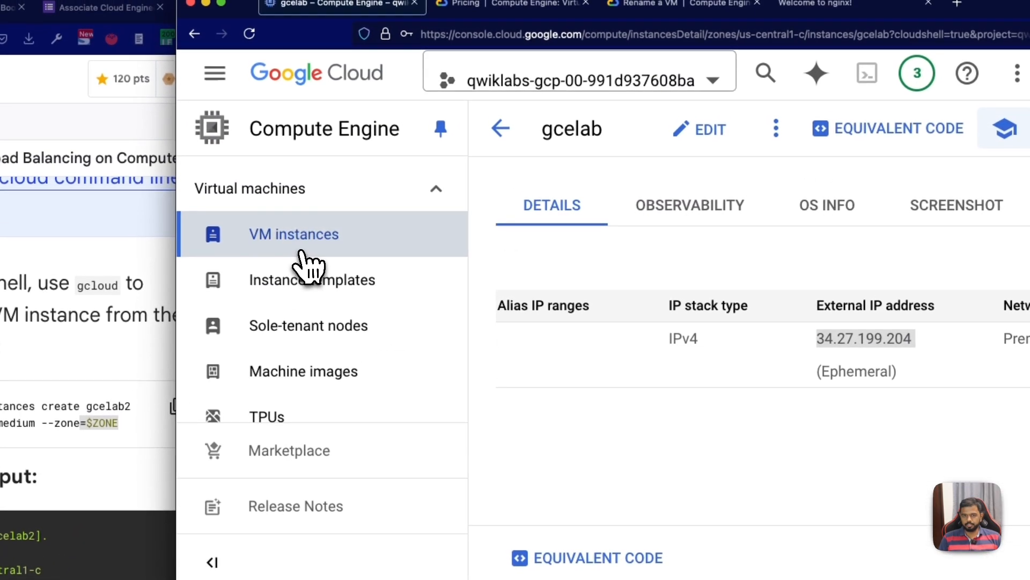
{"action": "left_click", "coordinate": [306, 263]}
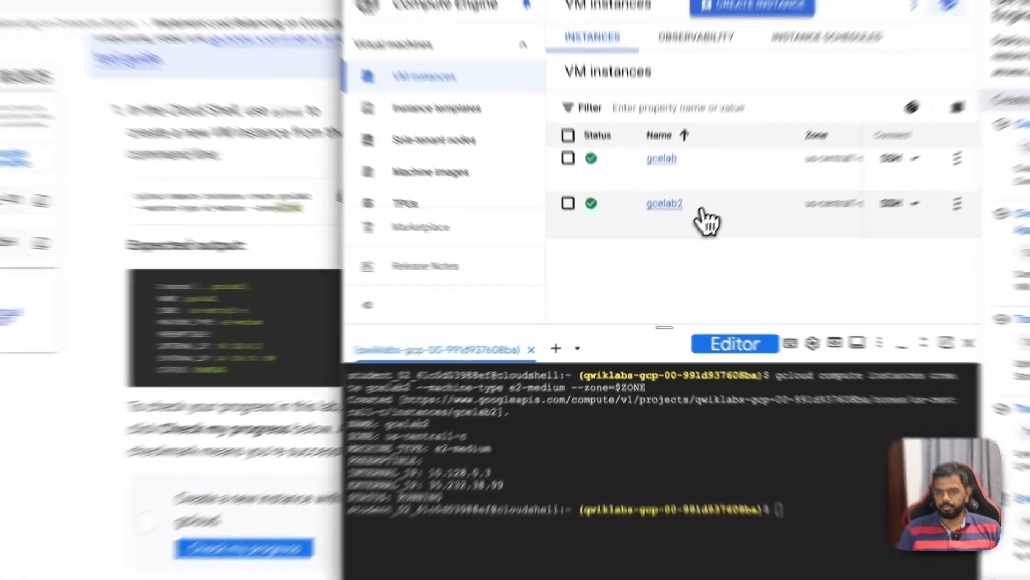
{"action": "left_click_drag", "start_coordinate": [699, 209], "coordinate": [643, 209]}
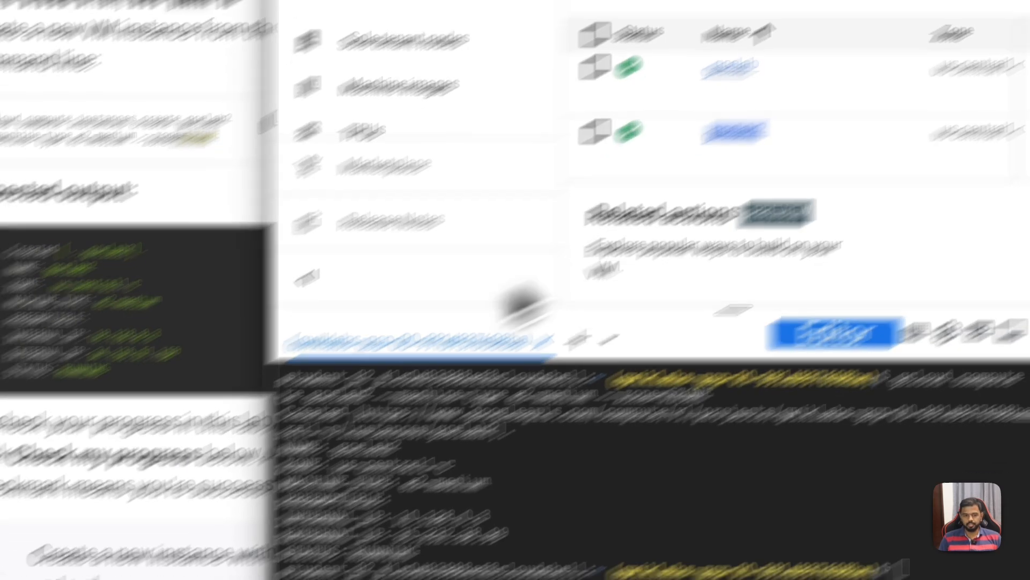
Step: Check the lab progress for creating a new instance with gcloud and read the instance's default values
{"action": "left_click", "coordinate": [268, 308]}
{"action": "left_click", "coordinate": [543, 393]}
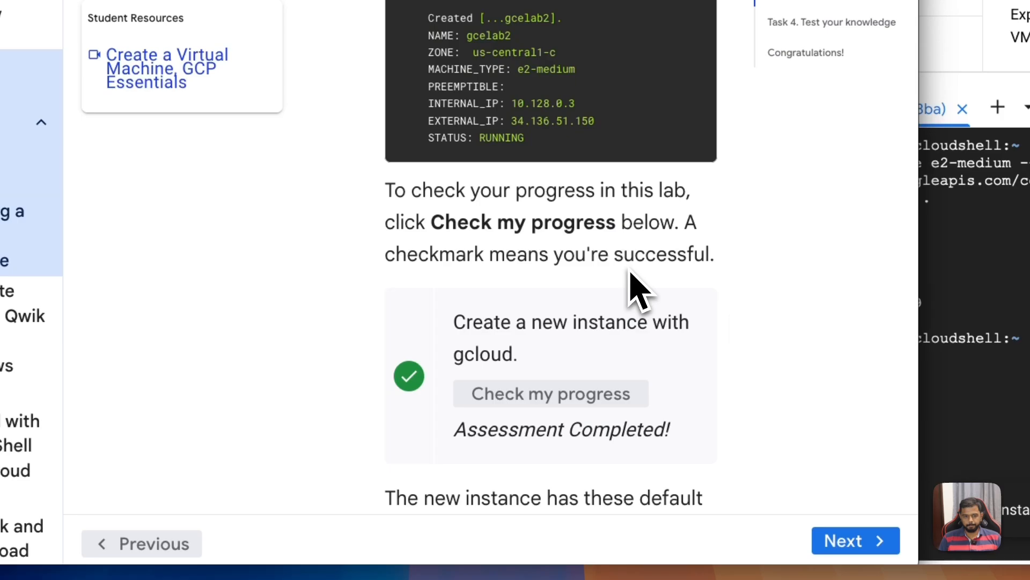
{"action": "scroll", "coordinate": [630, 272], "scroll_direction": "down", "scroll_amount": 3}
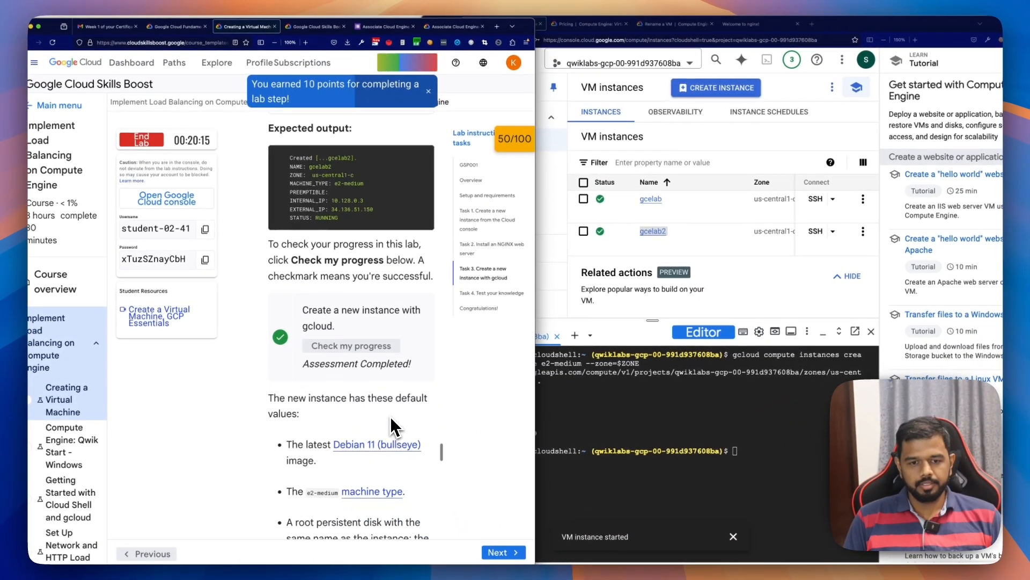
{"action": "scroll", "coordinate": [391, 419], "scroll_direction": "down", "scroll_amount": 5}
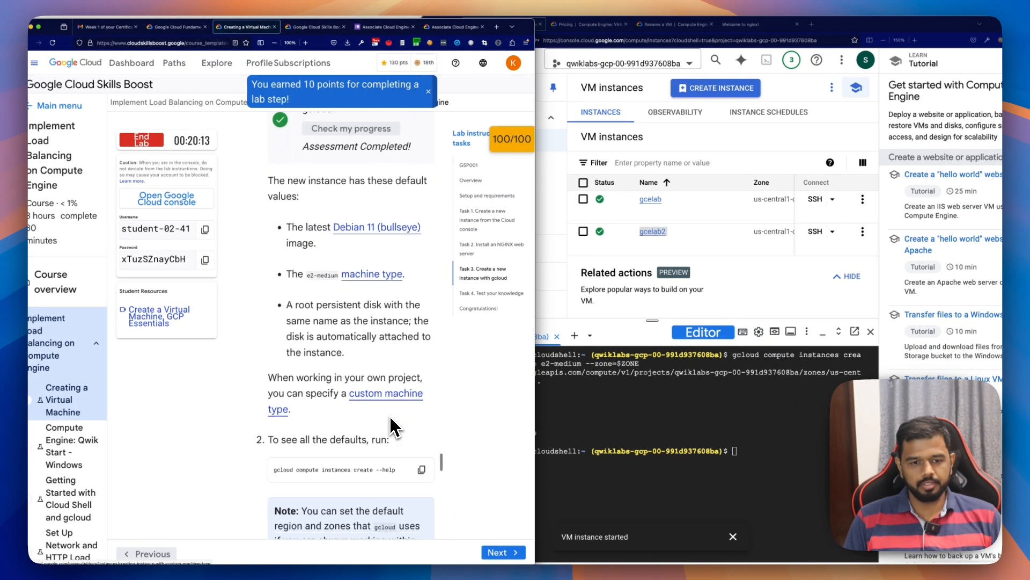
{"action": "scroll", "coordinate": [391, 419], "scroll_direction": "down", "scroll_amount": 1}
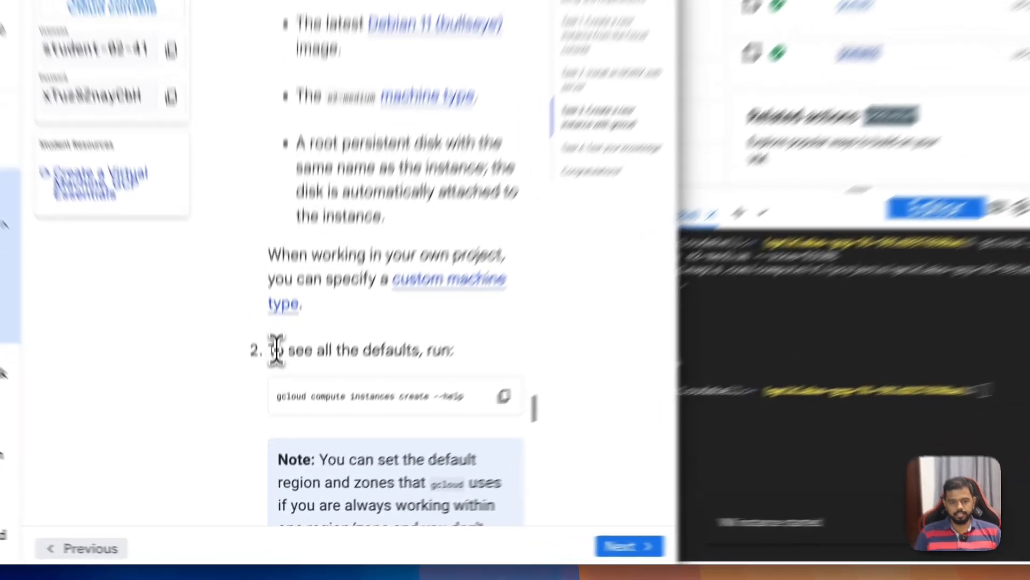
Step: Run "gcloud compute instances create --help" in Cloud Shell and read the lab's following steps up to the SSH connection
{"action": "left_click_drag", "start_coordinate": [289, 350], "coordinate": [358, 349]}
{"action": "left_click", "coordinate": [504, 396]}
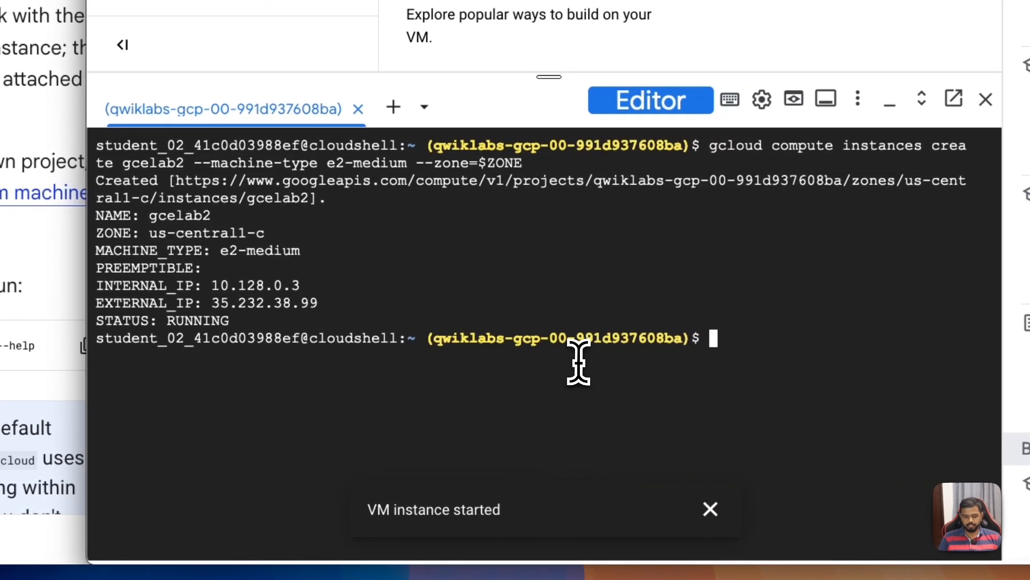
{"action": "key", "text": "ctrl+v"}
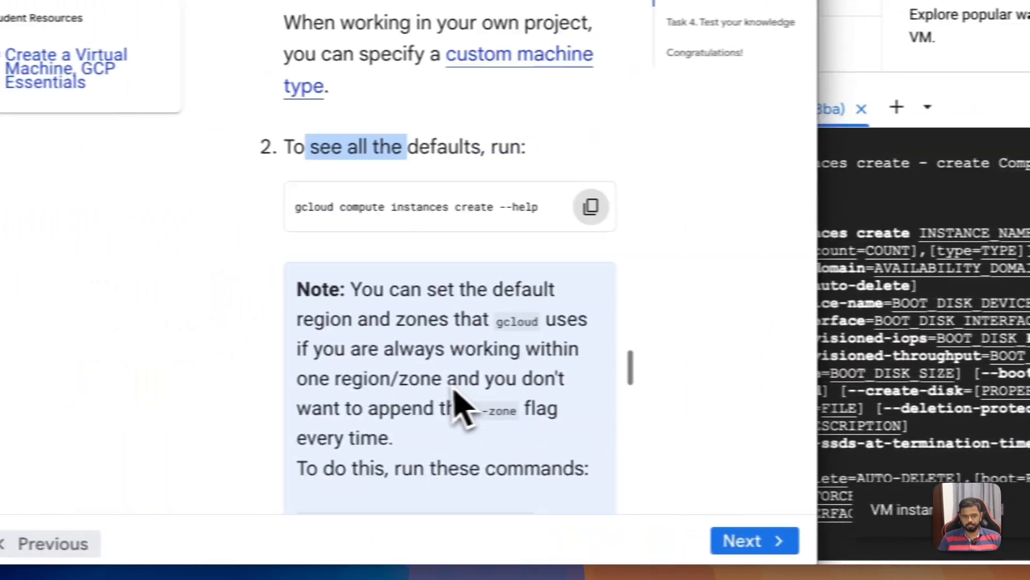
{"action": "scroll", "coordinate": [236, 446], "scroll_direction": "down", "scroll_amount": 5}
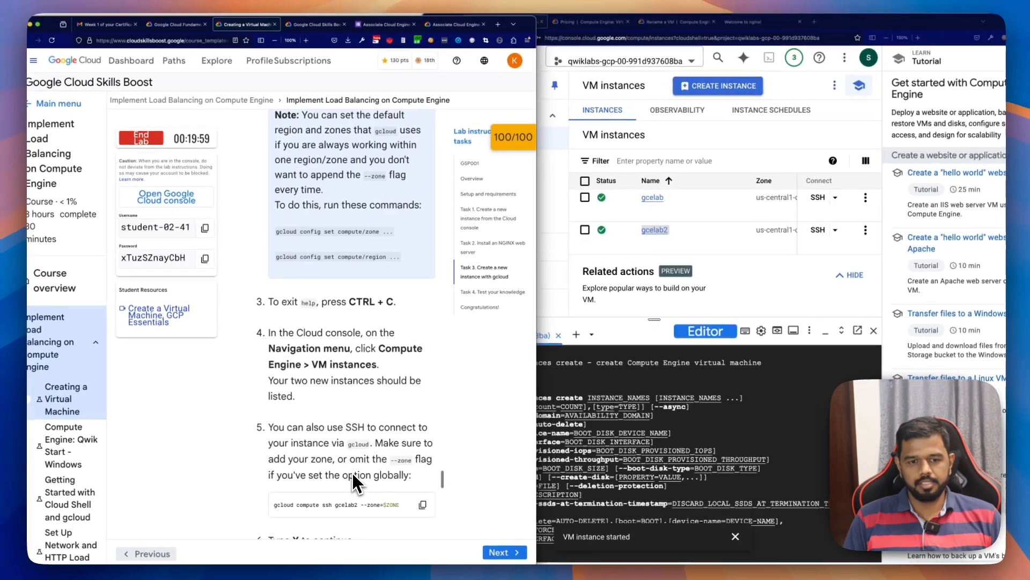
{"action": "scroll", "coordinate": [352, 472], "scroll_direction": "down", "scroll_amount": 5}
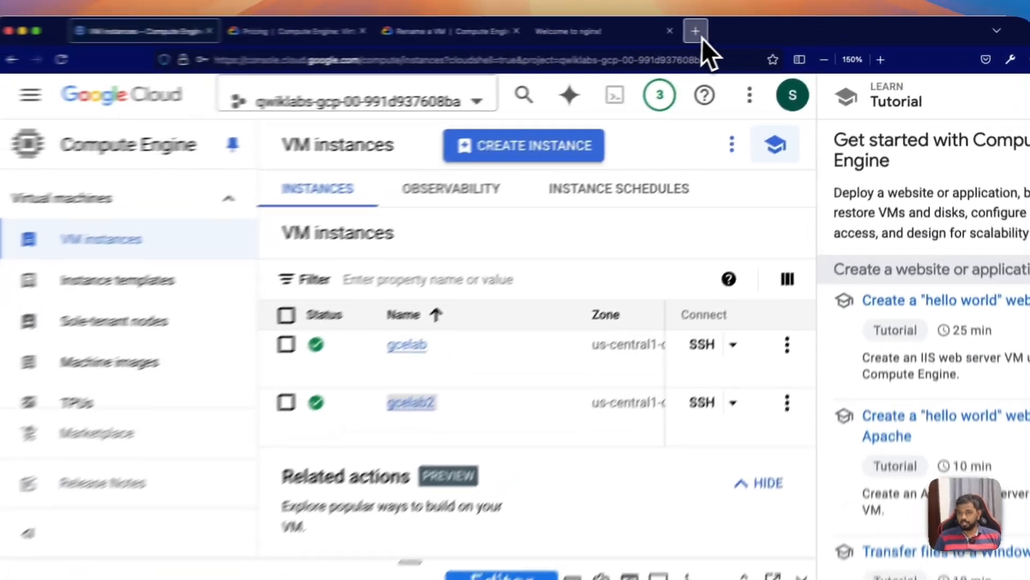
Step: Search the web for "gcloud cli" in a new tab and open the gcloud CLI overview documentation
{"action": "left_click", "coordinate": [811, 24]}
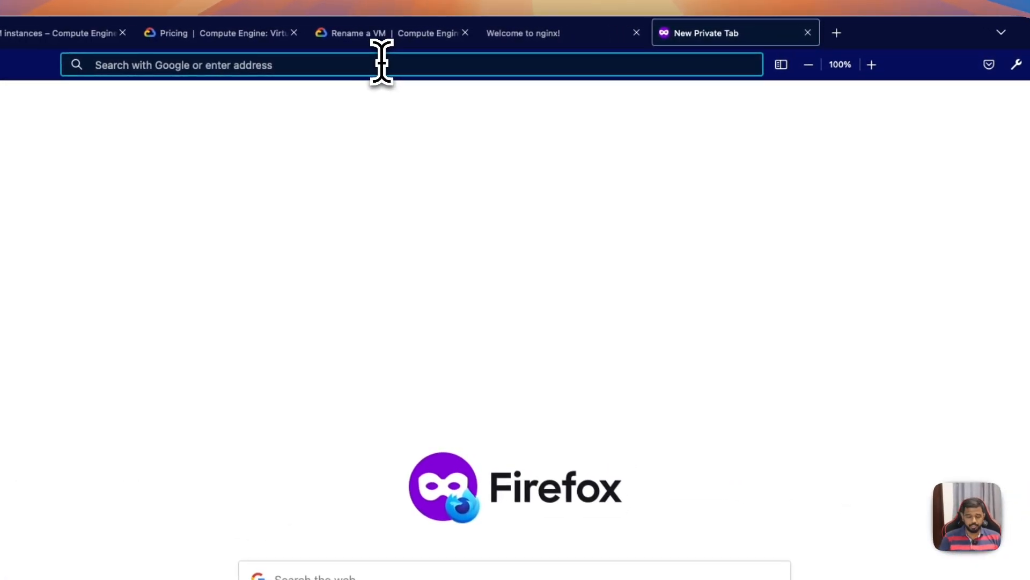
{"action": "type", "text": "gcloud cli"}
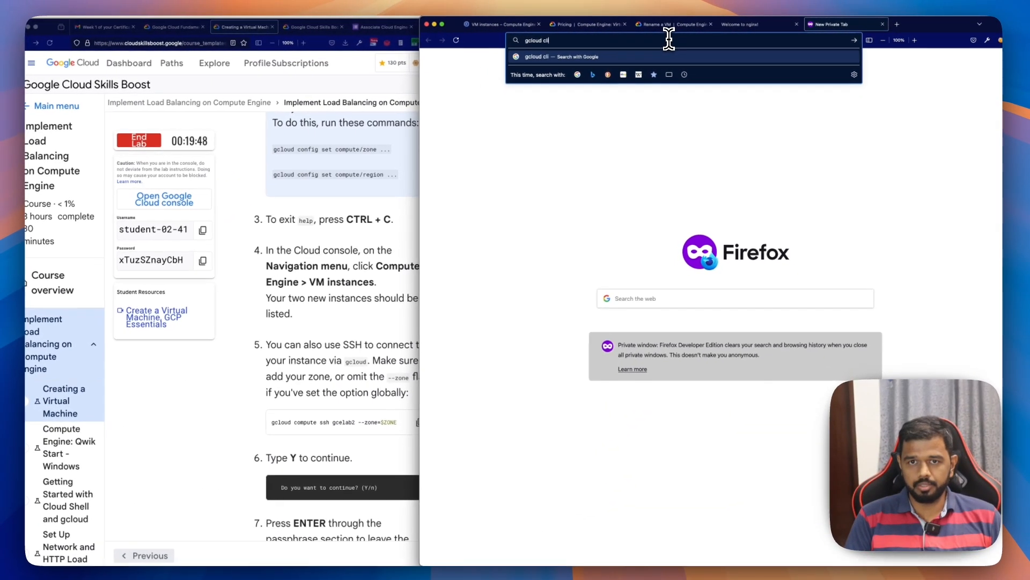
{"action": "key", "text": "Return"}
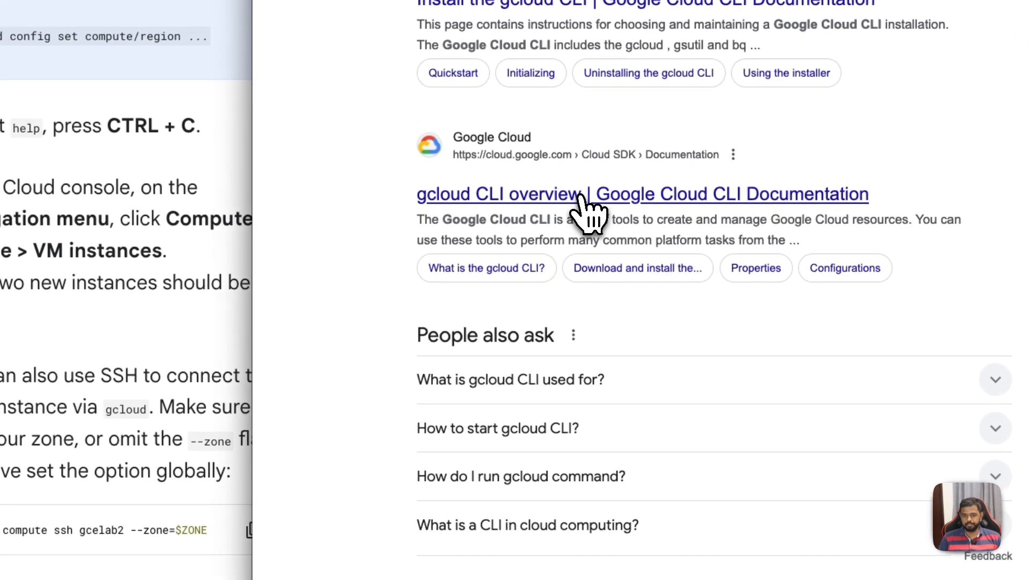
{"action": "left_click", "coordinate": [581, 196]}
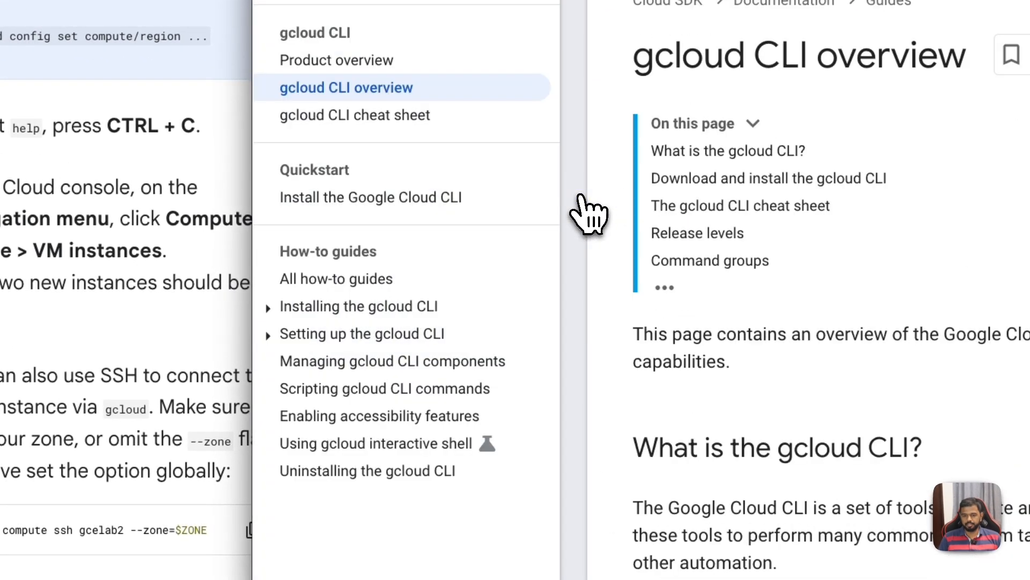
Step: Open the Scripting gcloud CLI commands guide and examine the example that lists instances in zone us-central1-a
{"action": "left_click", "coordinate": [361, 391]}
{"action": "scroll", "coordinate": [690, 395], "scroll_direction": "down", "scroll_amount": 10}
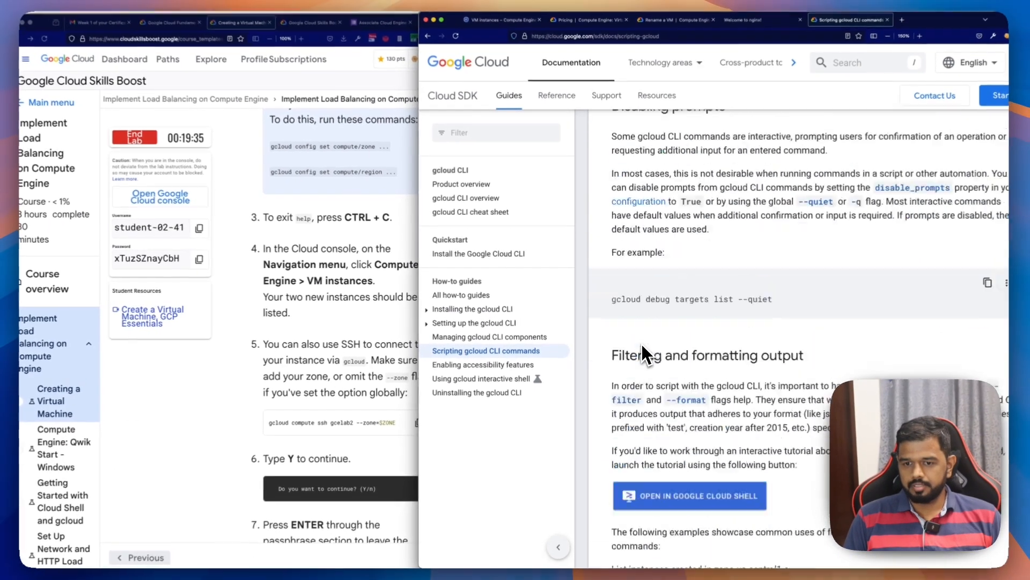
{"action": "scroll", "coordinate": [642, 344], "scroll_direction": "down", "scroll_amount": 5}
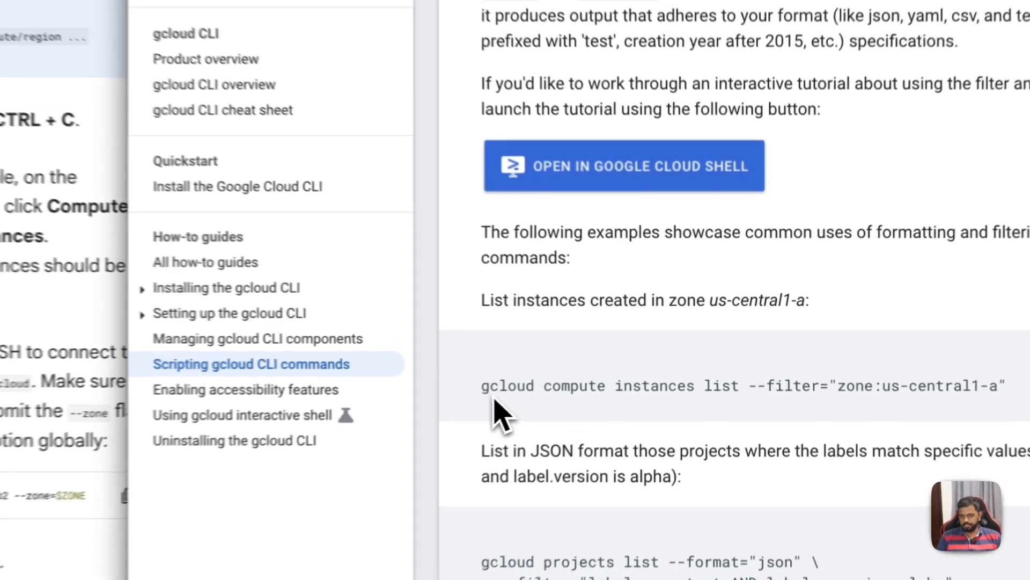
{"action": "left_click_drag", "start_coordinate": [610, 363], "coordinate": [682, 366]}
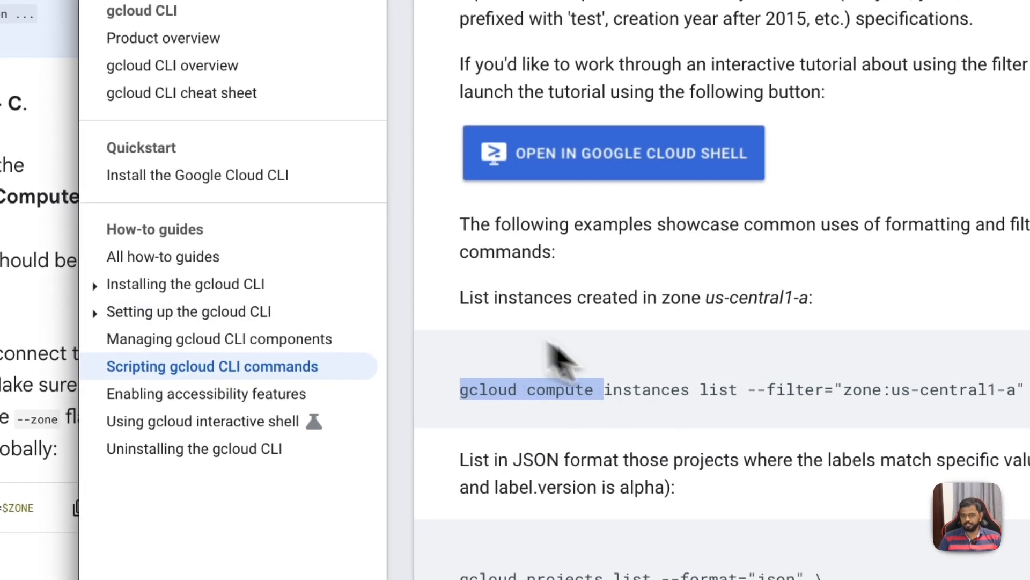
{"action": "left_click", "coordinate": [547, 385]}
Step: Search for "gcloud compute cli" in a new tab, open the Google Cloud CLI reference for gcloud compute, and browse its command groups
{"action": "left_click_drag", "start_coordinate": [460, 389], "coordinate": [591, 393]}
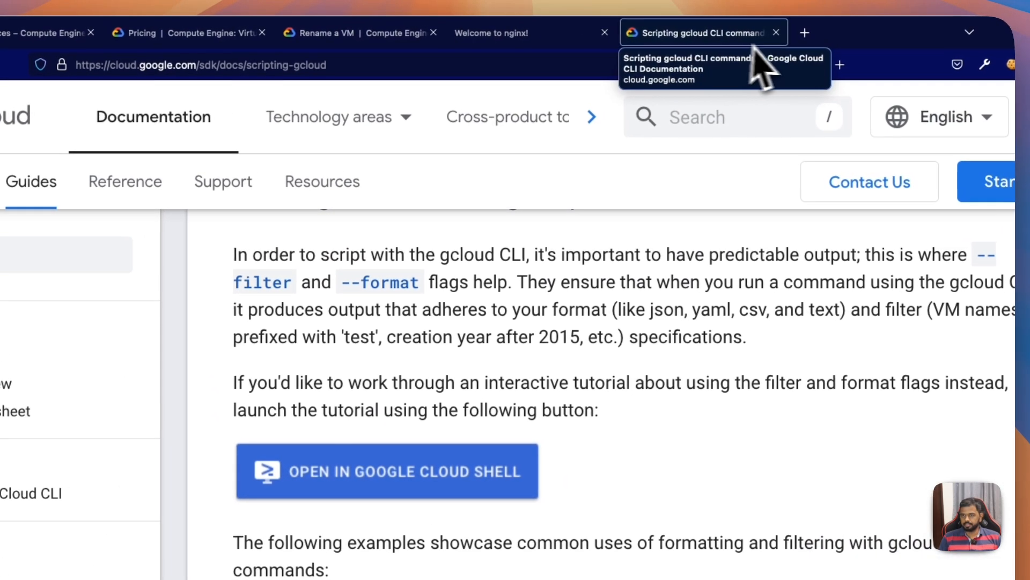
{"action": "key", "text": "super+shift+p"}
{"action": "key", "text": "super+v"}
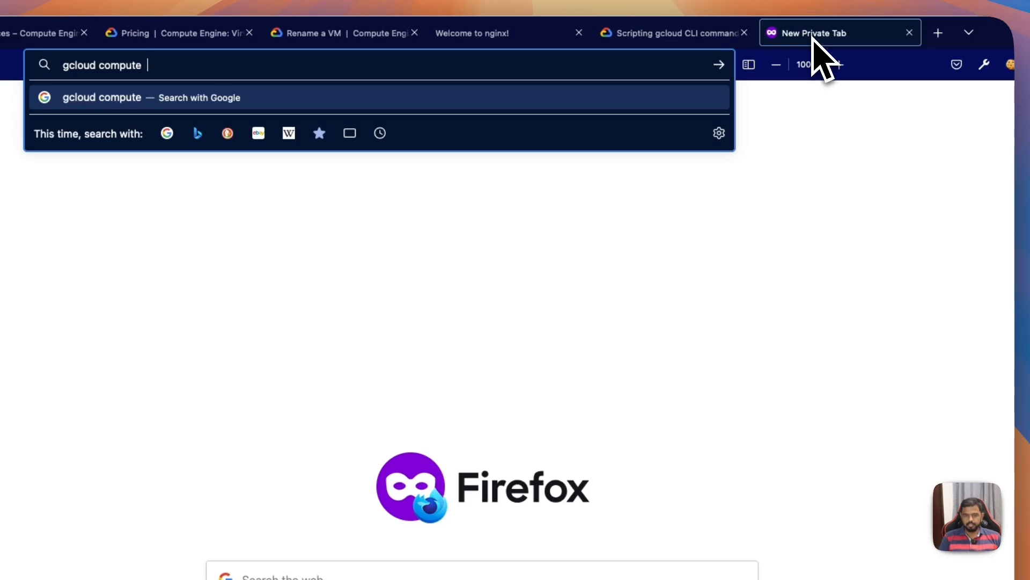
{"action": "type", "text": "cli"}
{"action": "key", "text": "Return"}
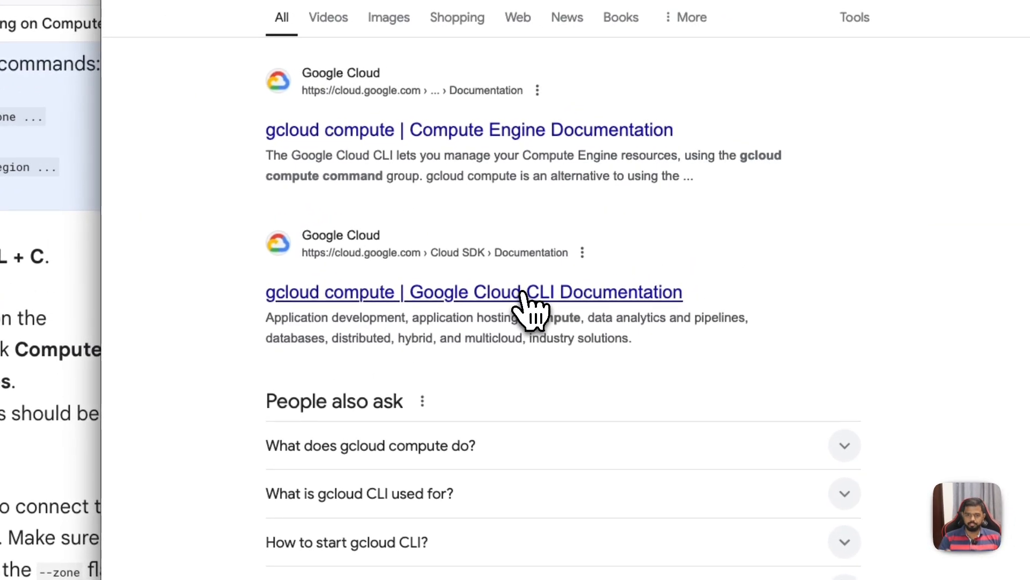
{"action": "left_click", "coordinate": [523, 302]}
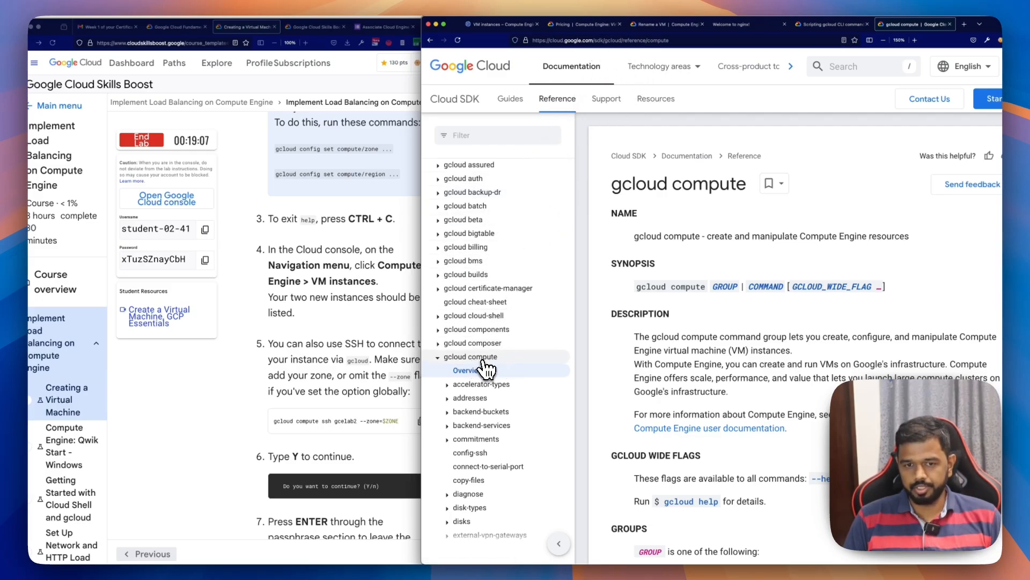
{"action": "scroll", "coordinate": [617, 387], "scroll_direction": "down", "scroll_amount": 12}
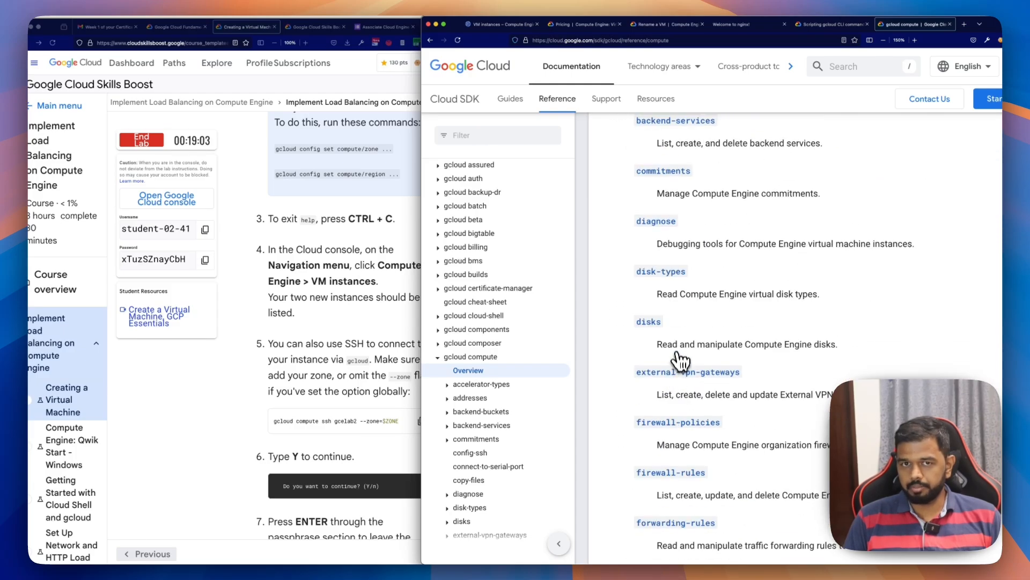
Step: Exit the open help output in Cloud Shell and run the lab's command "gcloud compute ssh gcelab2 --zone=$ZONE"
{"action": "scroll", "coordinate": [681, 360], "scroll_direction": "down", "scroll_amount": 7}
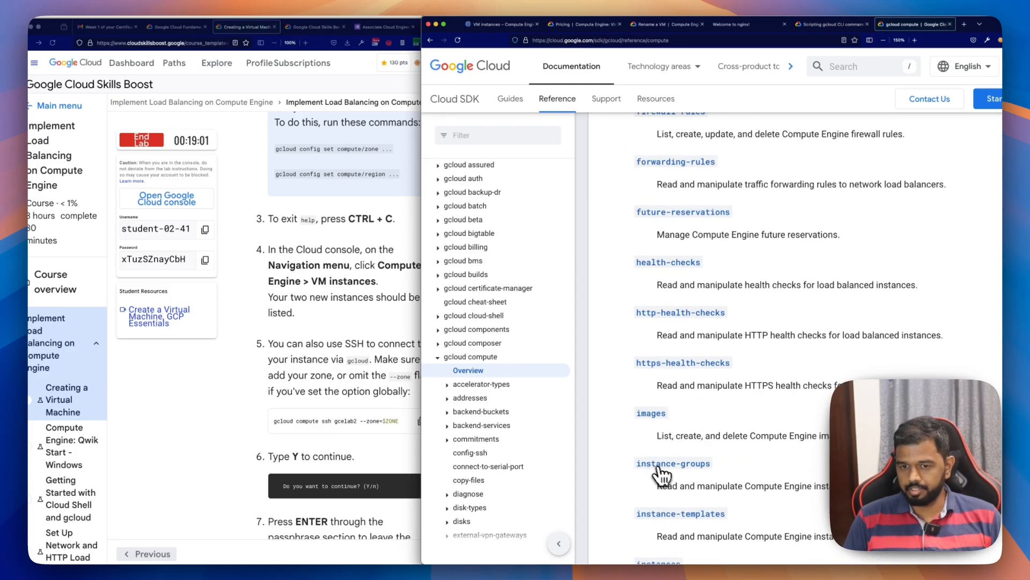
{"action": "scroll", "coordinate": [661, 475], "scroll_direction": "down", "scroll_amount": 5}
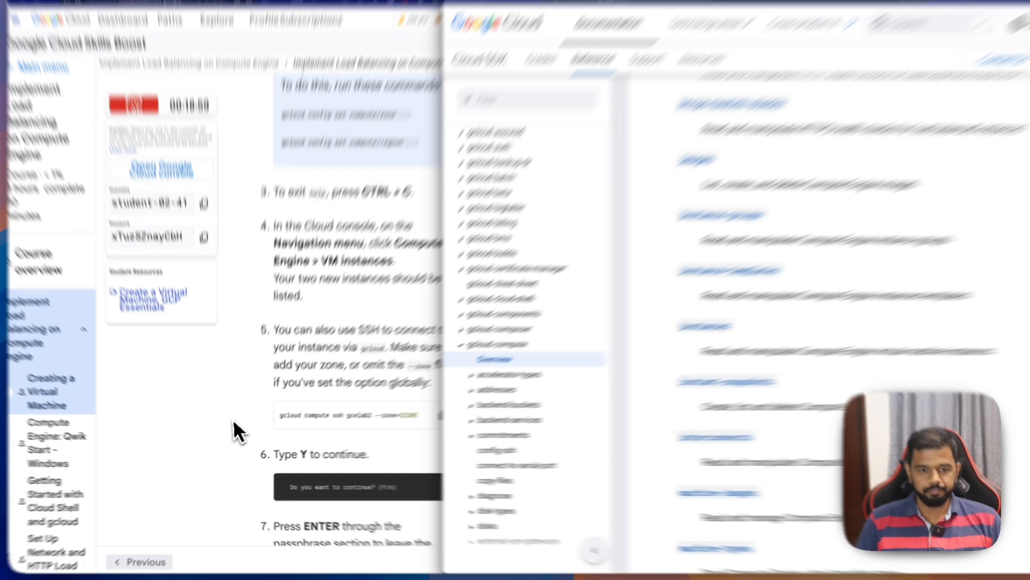
{"action": "left_click", "coordinate": [235, 424]}
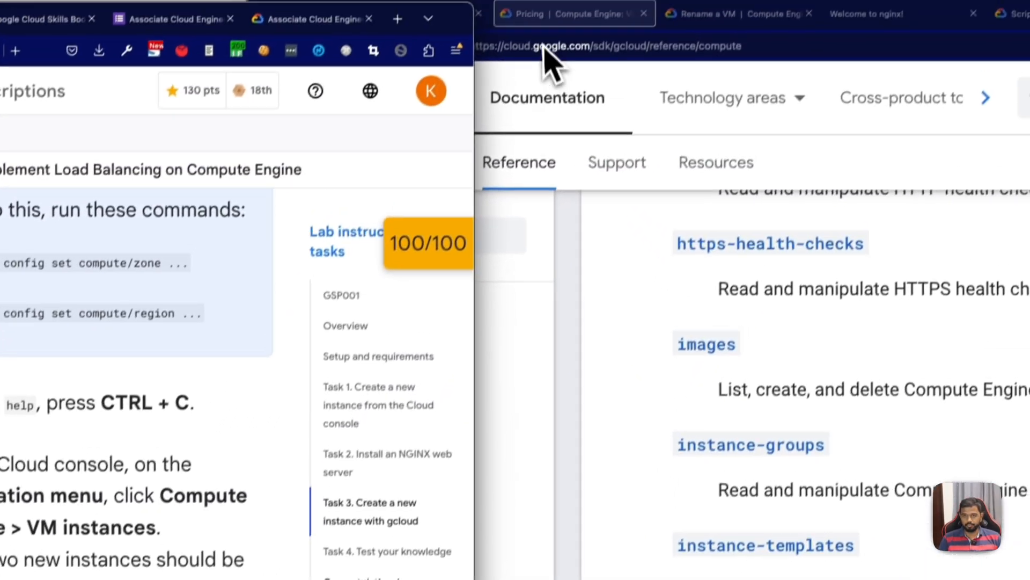
{"action": "left_click", "coordinate": [537, 21]}
{"action": "left_click", "coordinate": [397, 35]}
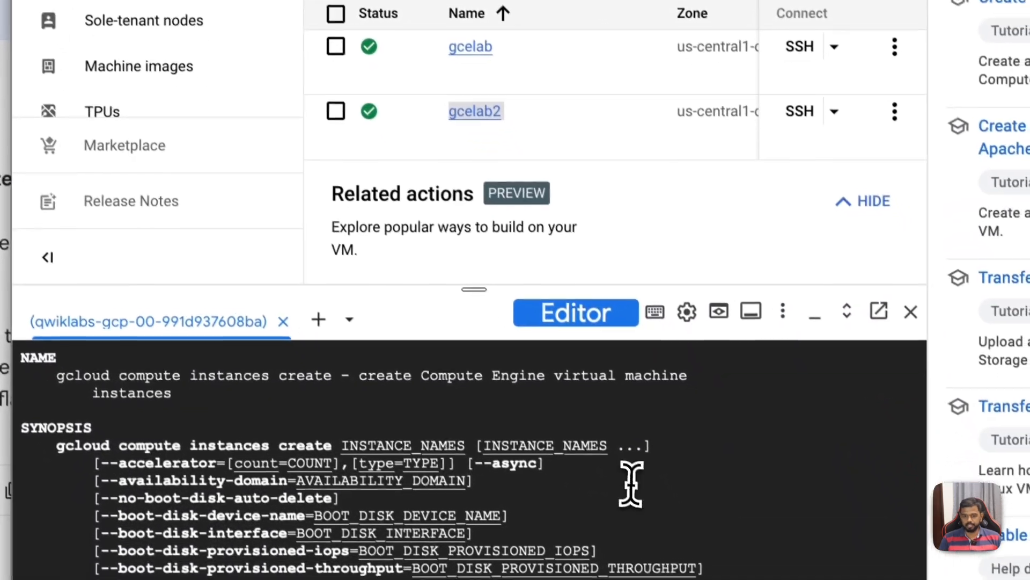
{"action": "left_click", "coordinate": [627, 477]}
{"action": "key", "text": "ctrl+c"}
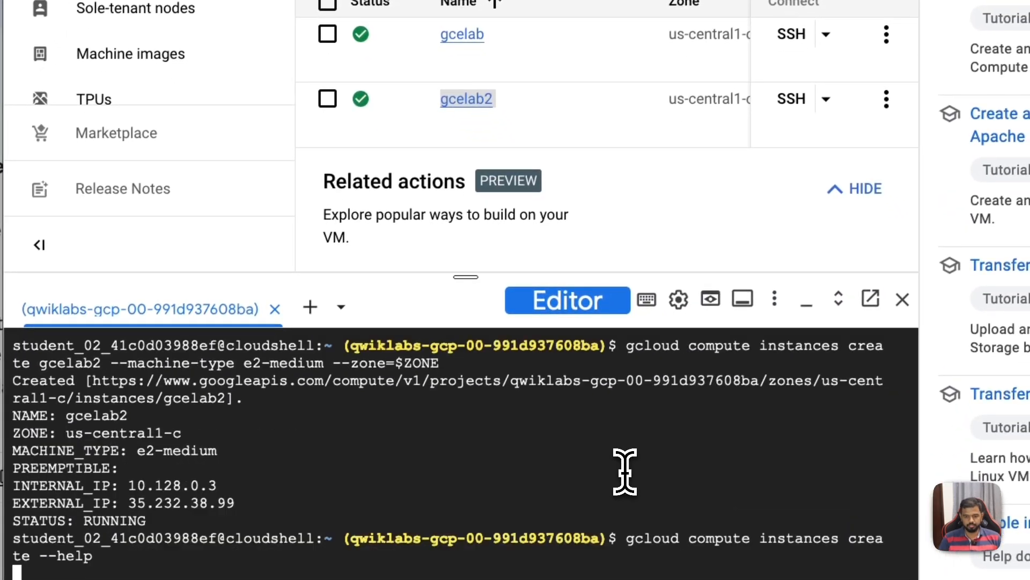
{"action": "key", "text": "super+v"}
{"action": "key", "text": "Return"}
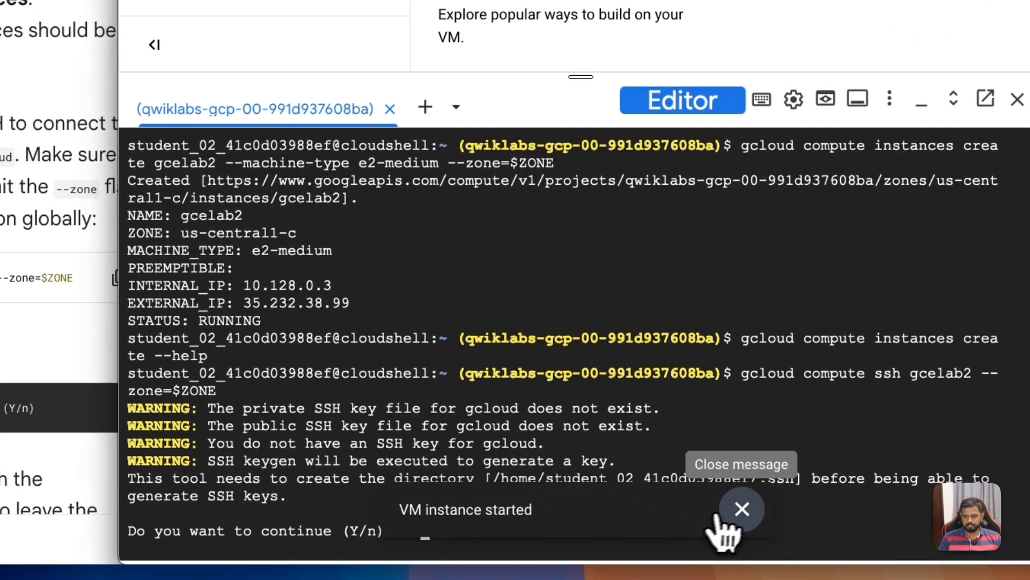
Step: Dismiss the VM notification, confirm the SSH key creation with Y, and leave the key's passphrase and its repetition empty
{"action": "left_click", "coordinate": [742, 508]}
{"action": "type", "text": "Y"}
{"action": "key", "text": "Return"}
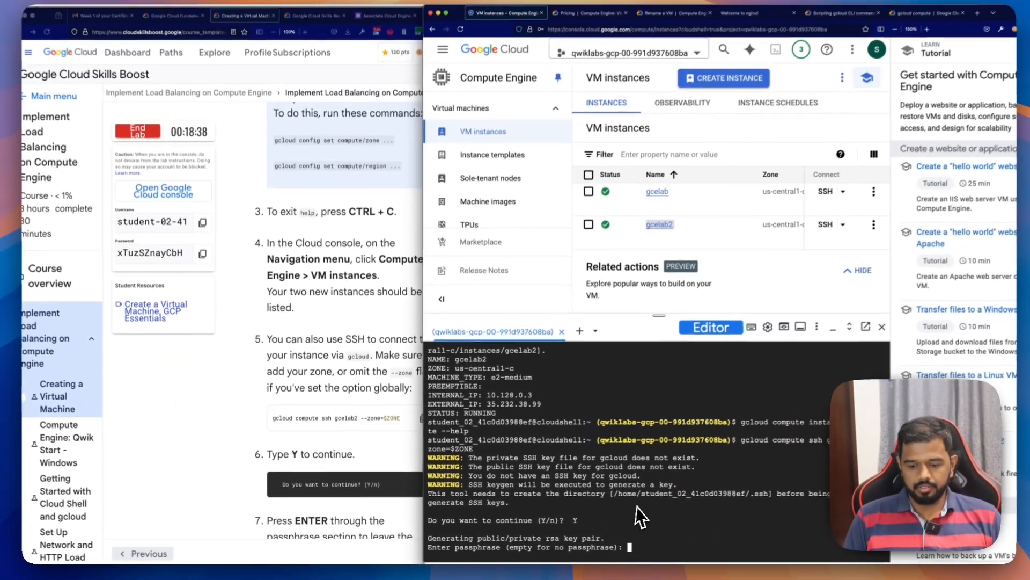
{"action": "key", "text": "Return"}
{"action": "key", "text": "Return"}
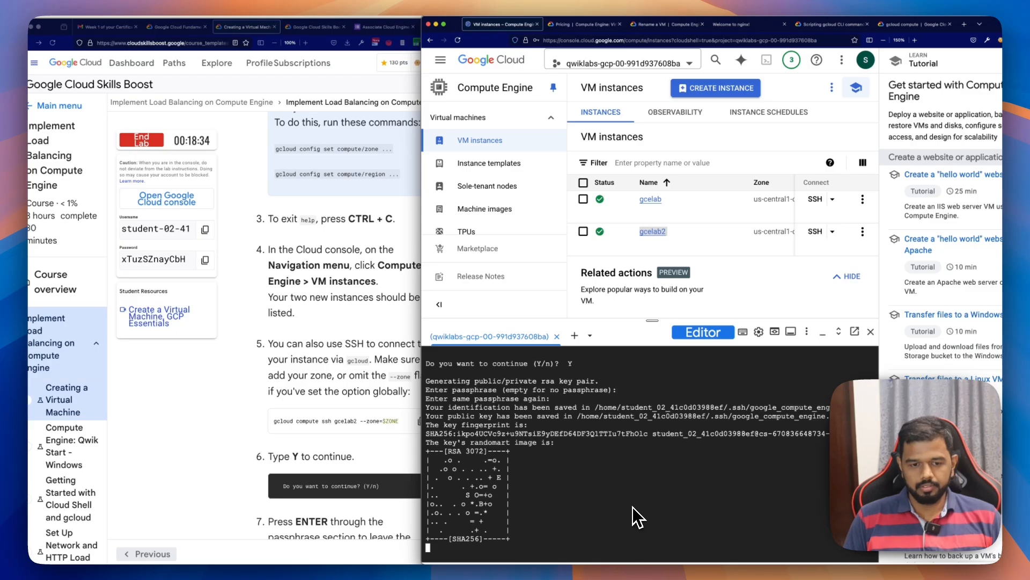
Step: Run "ps aux | grep nginx" in the gcelab2 session and examine the listed process
{"action": "scroll", "coordinate": [369, 472], "scroll_direction": "down", "scroll_amount": 5}
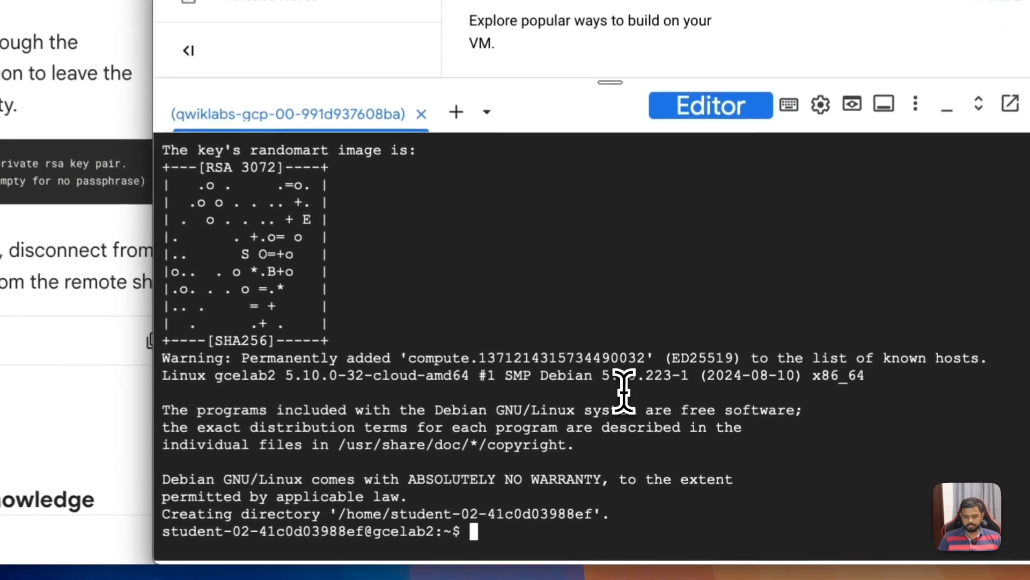
{"action": "type", "text": "ps au"}
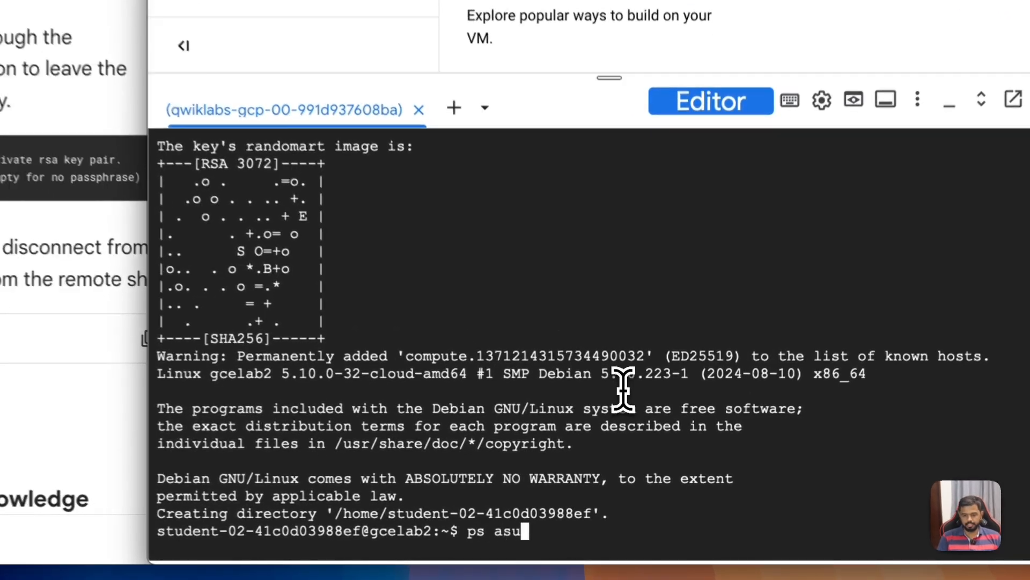
{"action": "type", "text": "x | grep nginx"}
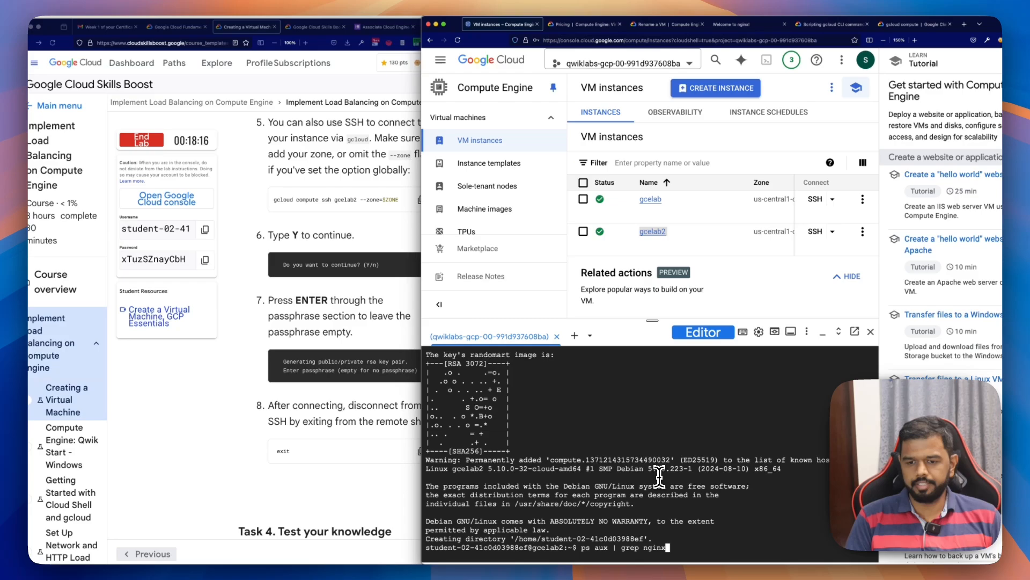
{"action": "key", "text": "Return"}
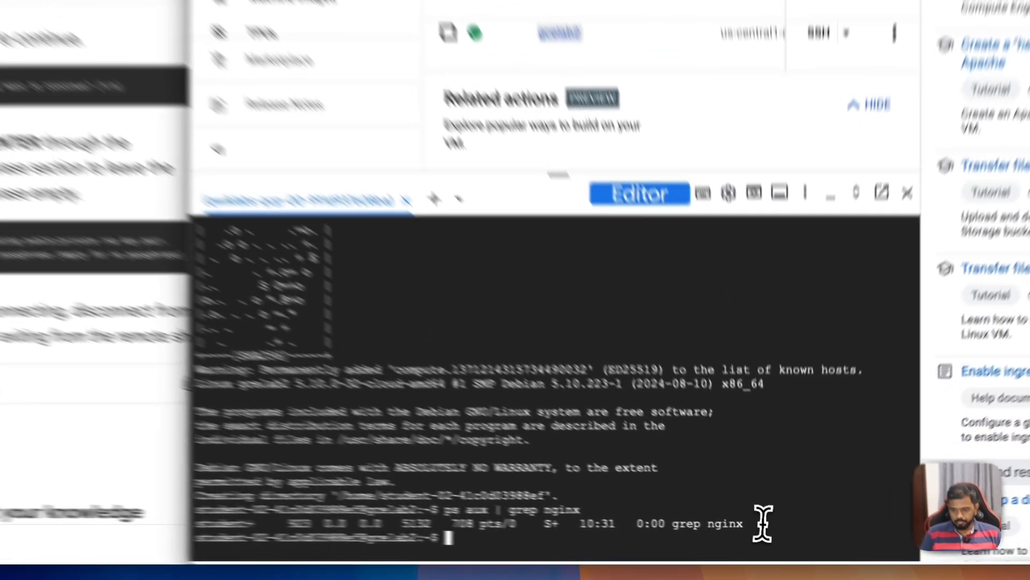
{"action": "left_click_drag", "start_coordinate": [785, 540], "coordinate": [717, 543]}
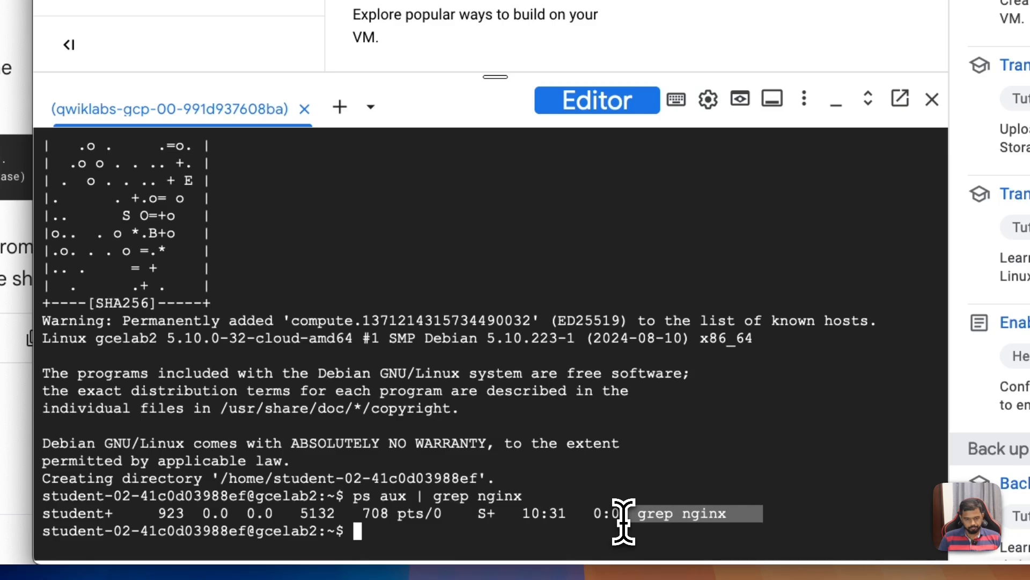
{"action": "left_click_drag", "start_coordinate": [623, 522], "coordinate": [113, 503]}
Step: Follow the lab's step 8 and disconnect from gcelab2 by running "exit" in the remote shell
{"action": "left_click", "coordinate": [254, 382]}
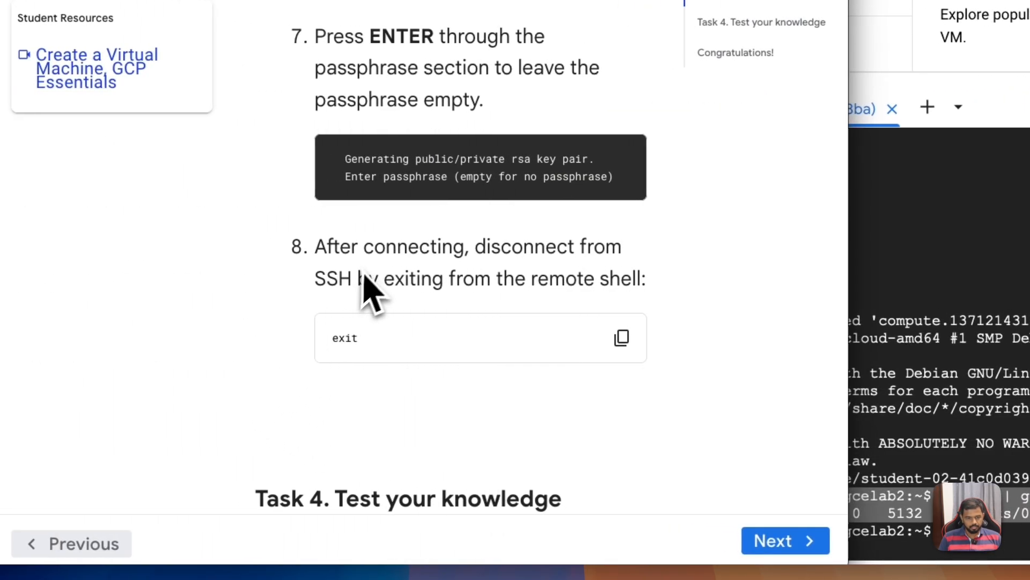
{"action": "scroll", "coordinate": [467, 299], "scroll_direction": "down", "scroll_amount": 3}
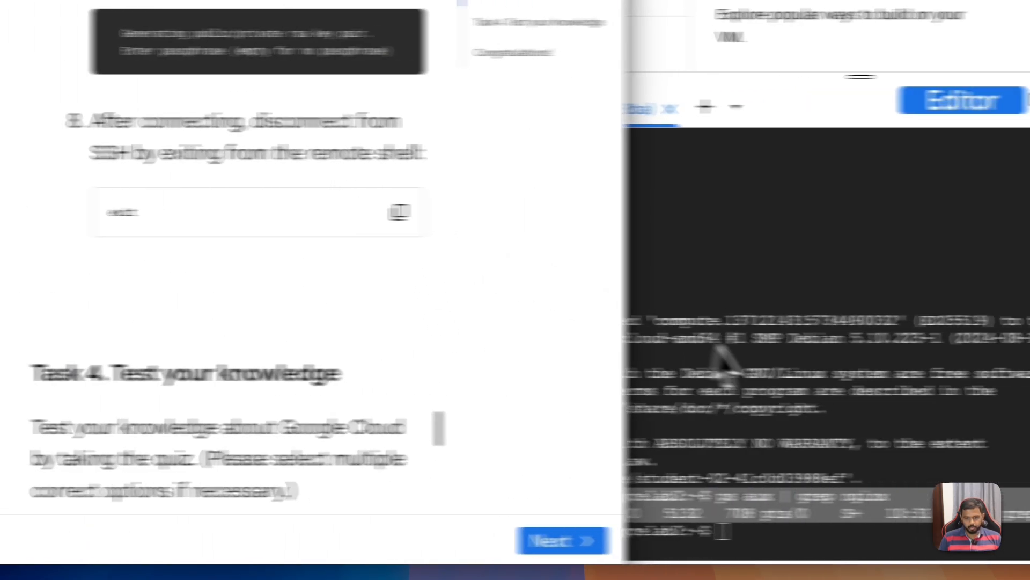
{"action": "left_click", "coordinate": [766, 350]}
{"action": "type", "text": "ex"}
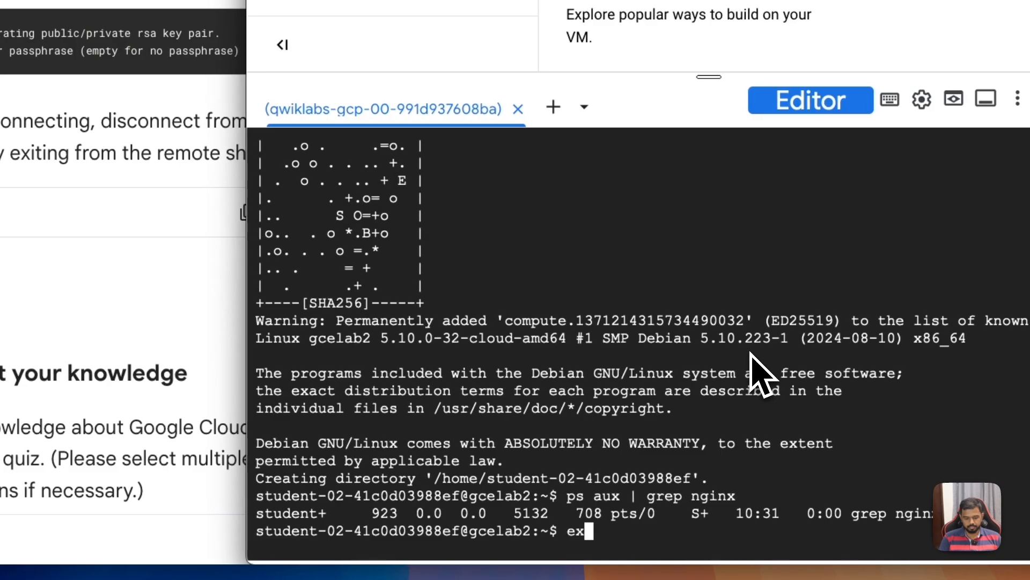
{"action": "type", "text": "it"}
{"action": "key", "text": "Return"}
Step: Answer the Task 4 quiz on creating VM instances with both "The gcloud command line tool" and "The Cloud console", and submit it
{"action": "left_click", "coordinate": [267, 329]}
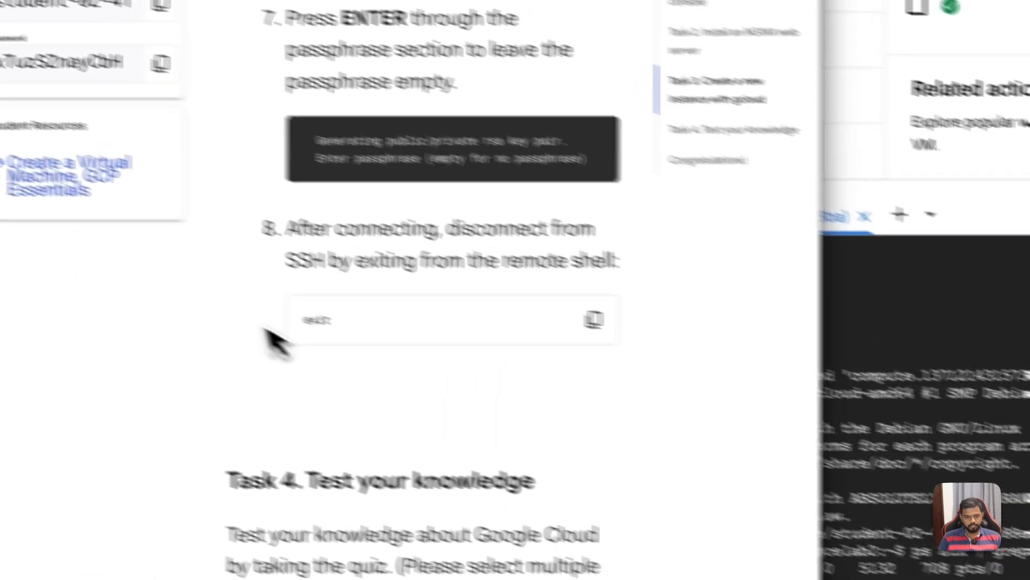
{"action": "scroll", "coordinate": [352, 359], "scroll_direction": "down", "scroll_amount": 3}
{"action": "scroll", "coordinate": [452, 386], "scroll_direction": "down", "scroll_amount": 5}
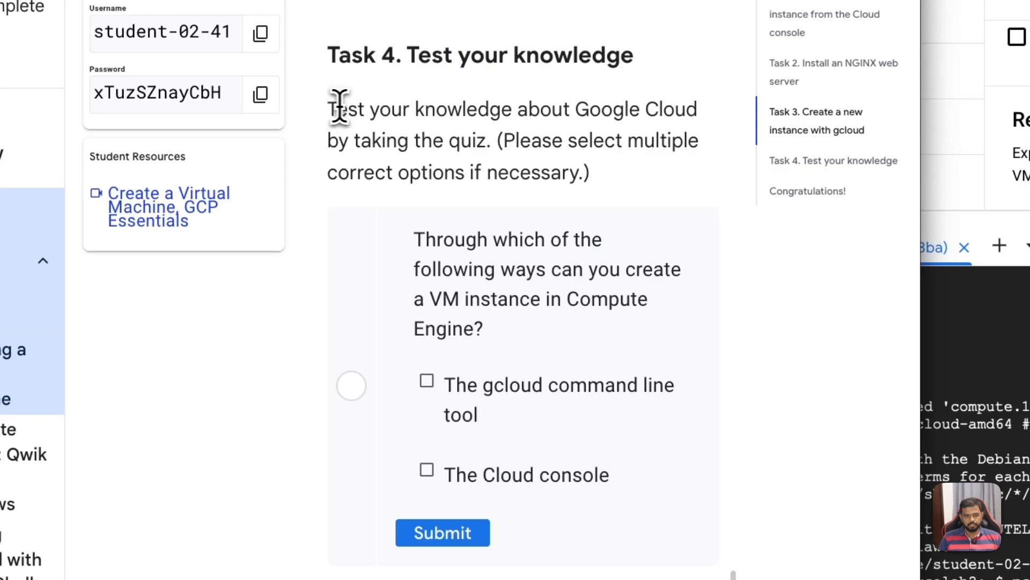
{"action": "left_click_drag", "start_coordinate": [339, 106], "coordinate": [691, 180]}
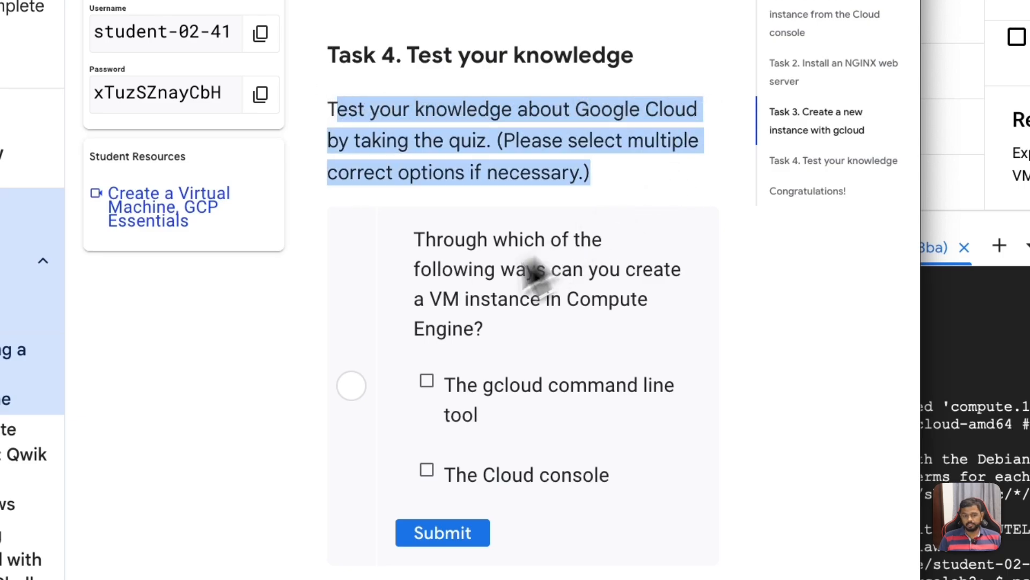
{"action": "scroll", "coordinate": [483, 282], "scroll_direction": "down", "scroll_amount": 1}
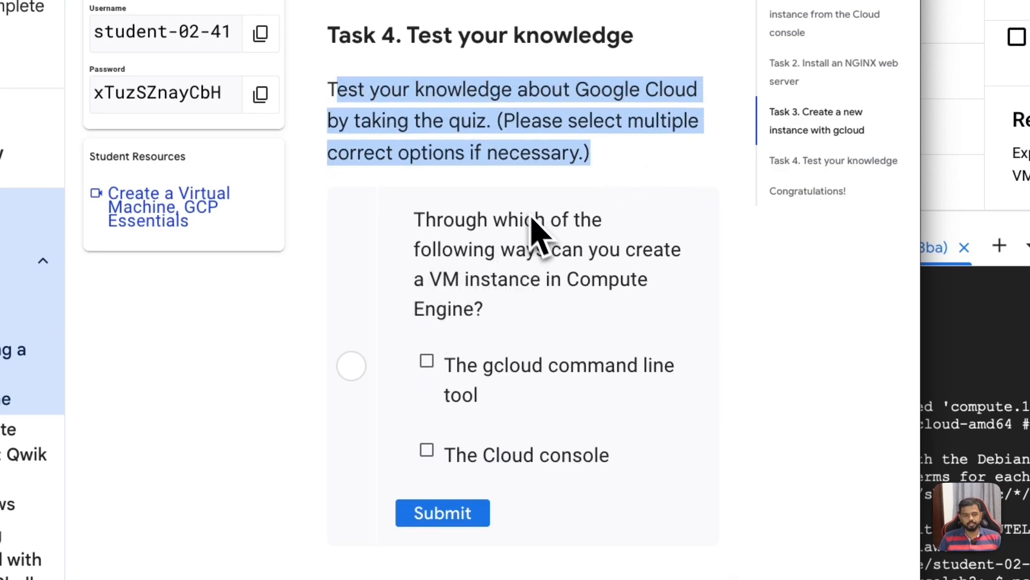
{"action": "left_click_drag", "start_coordinate": [416, 219], "coordinate": [679, 252]}
{"action": "left_click", "coordinate": [689, 274]}
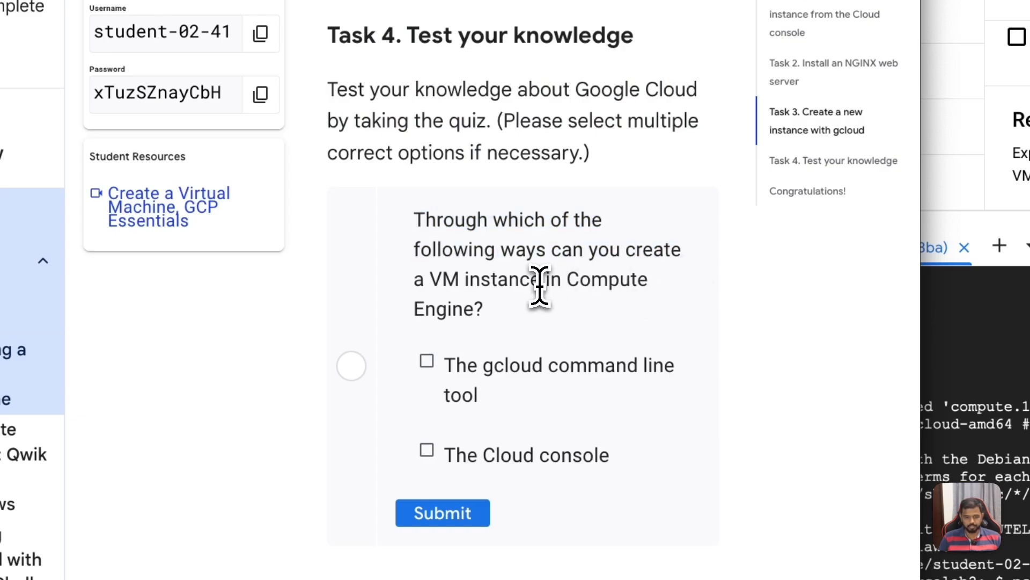
{"action": "scroll", "coordinate": [574, 421], "scroll_direction": "down", "scroll_amount": 1}
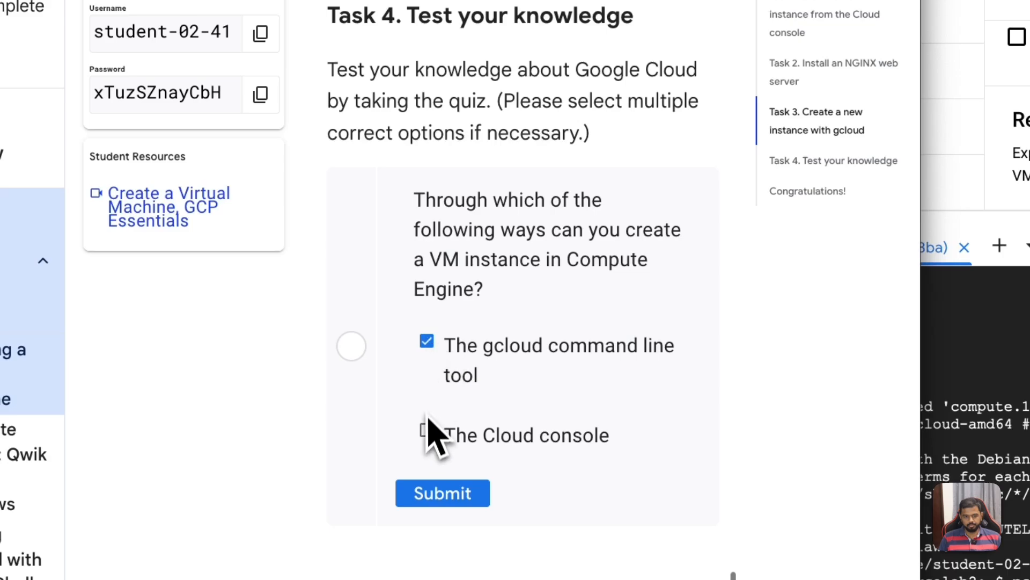
{"action": "left_click", "coordinate": [438, 485]}
Step: Skim the lab's closing sections, end the Creating a Virtual Machine lab and submit the lab review
{"action": "scroll", "coordinate": [453, 392], "scroll_direction": "down", "scroll_amount": 5}
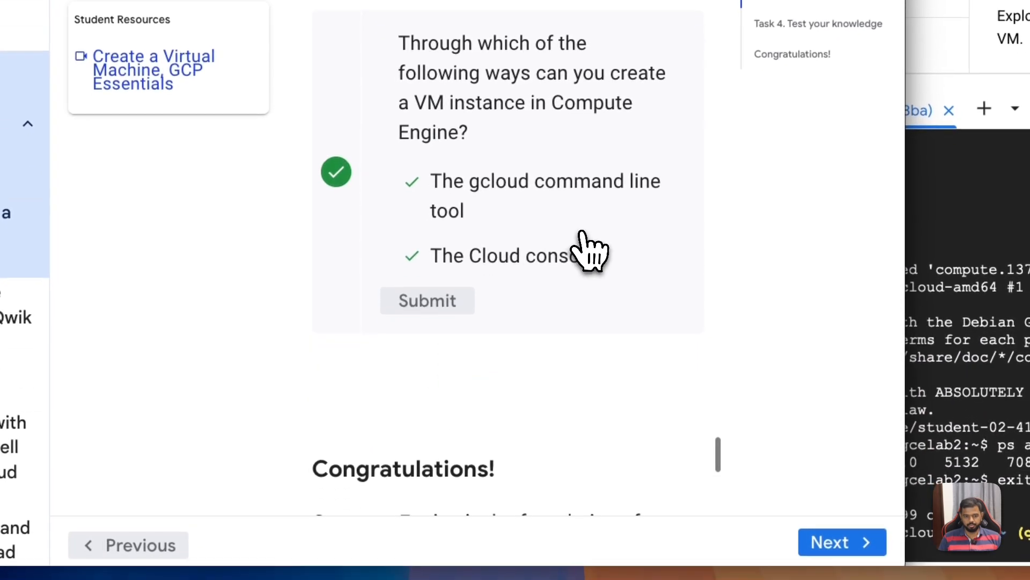
{"action": "scroll", "coordinate": [592, 246], "scroll_direction": "down", "scroll_amount": 8}
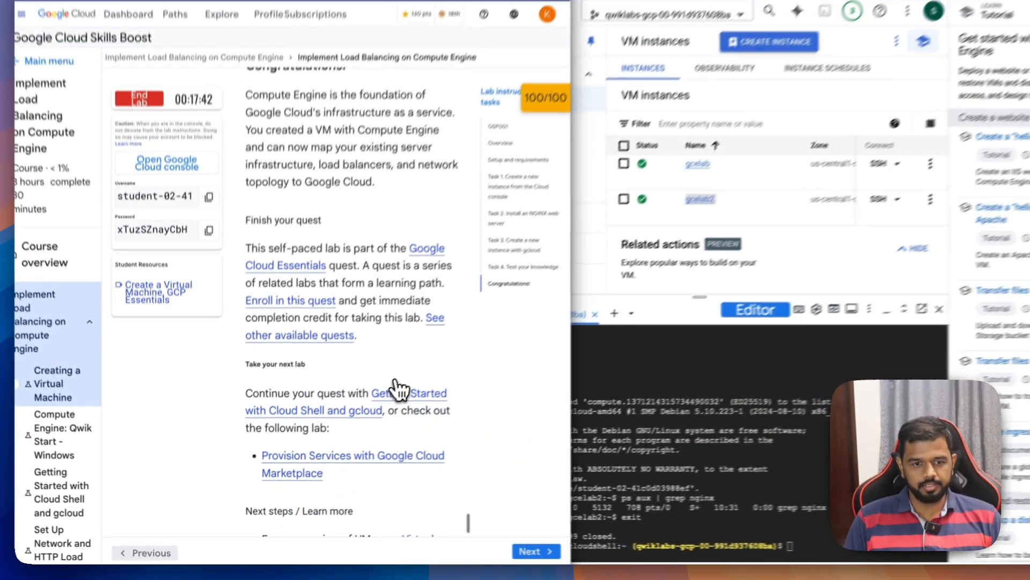
{"action": "scroll", "coordinate": [398, 391], "scroll_direction": "down", "scroll_amount": 10}
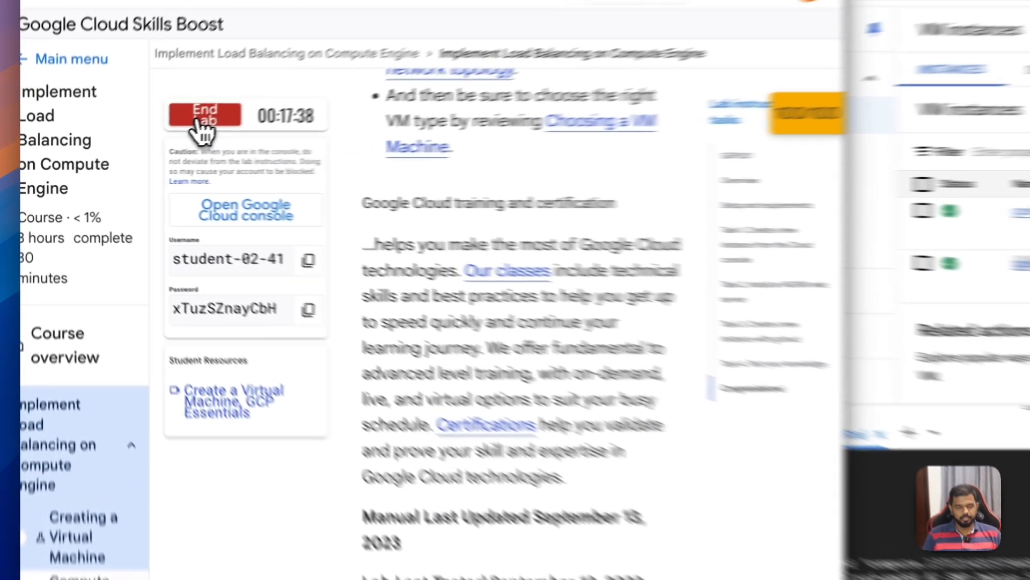
{"action": "left_click", "coordinate": [140, 141]}
{"action": "left_click", "coordinate": [346, 360]}
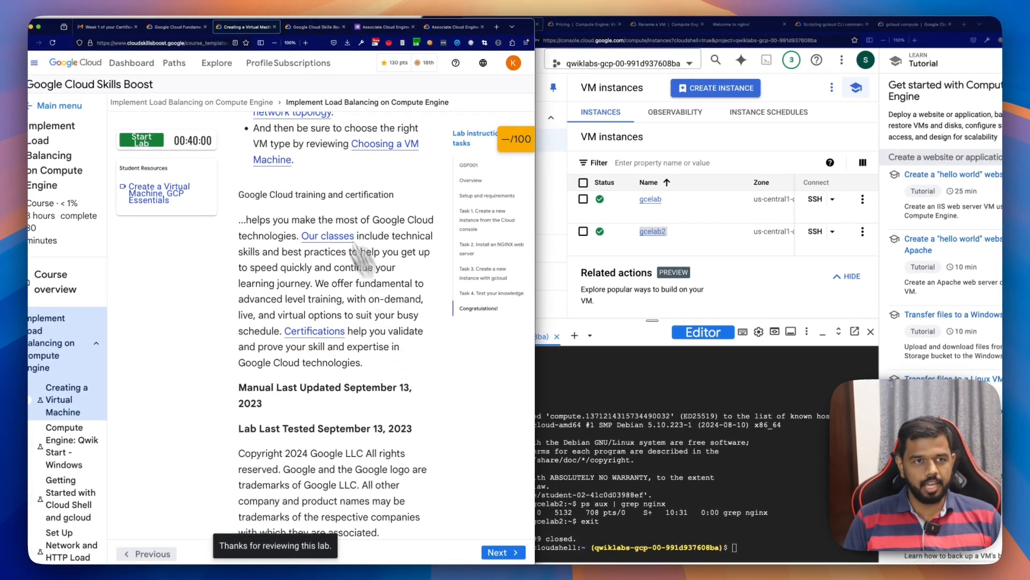
Step: Open the Implement Load Balancing on Compute Engine course from the week 1 e-mail and review its lab list and completion status
{"action": "left_click", "coordinate": [102, 27]}
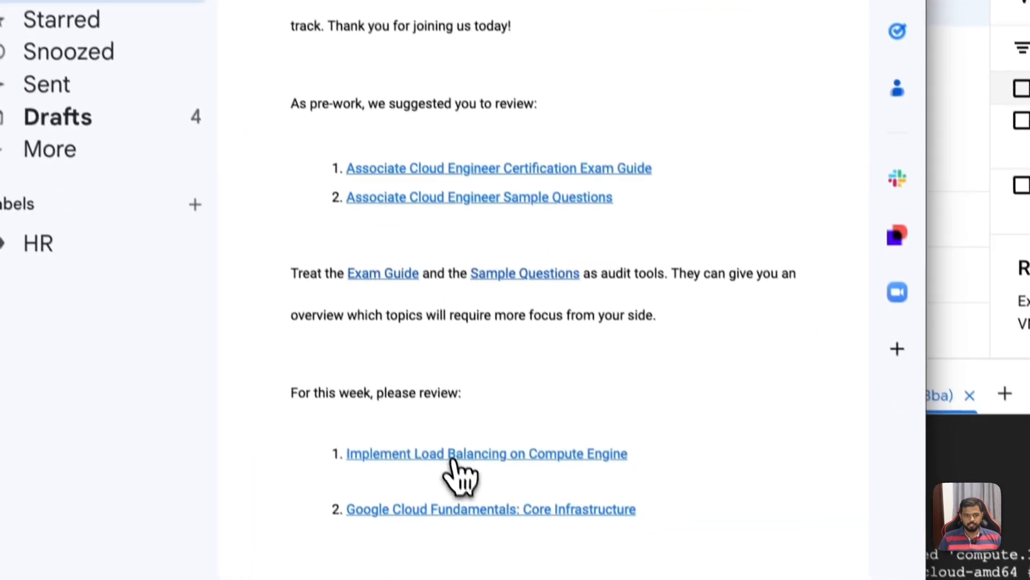
{"action": "left_click", "coordinate": [302, 371]}
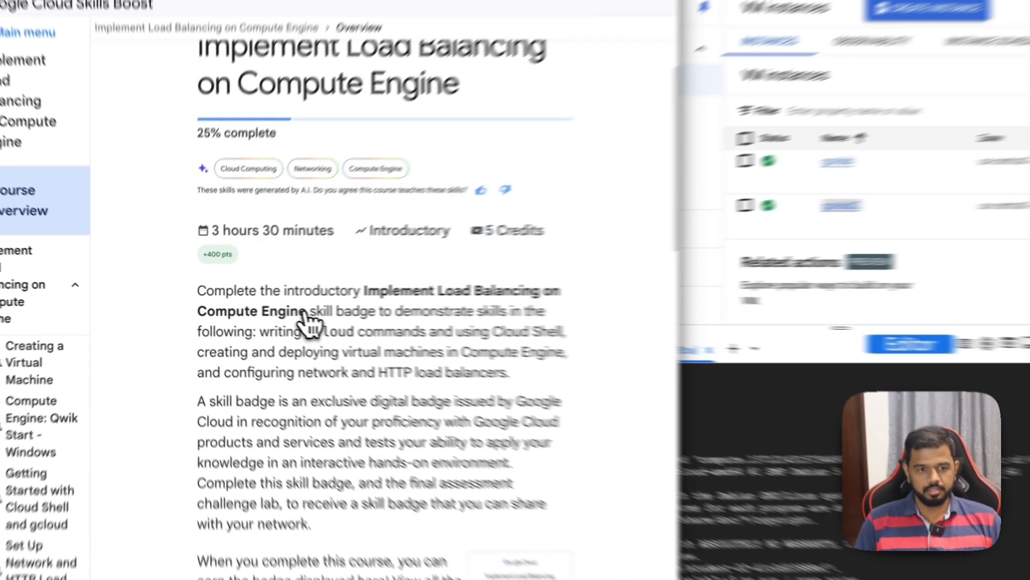
{"action": "scroll", "coordinate": [370, 424], "scroll_direction": "down", "scroll_amount": 5}
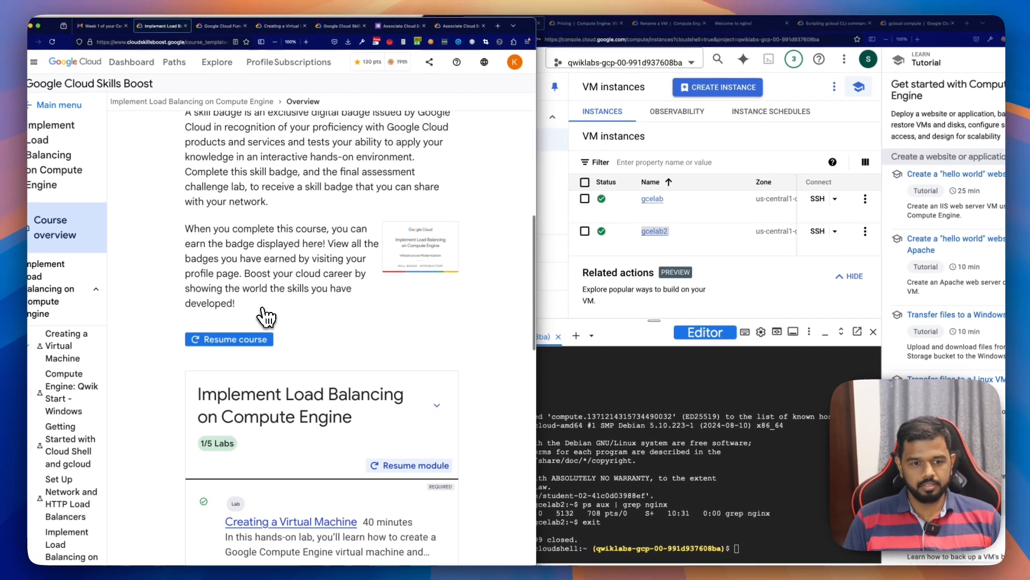
{"action": "scroll", "coordinate": [264, 317], "scroll_direction": "down", "scroll_amount": 6}
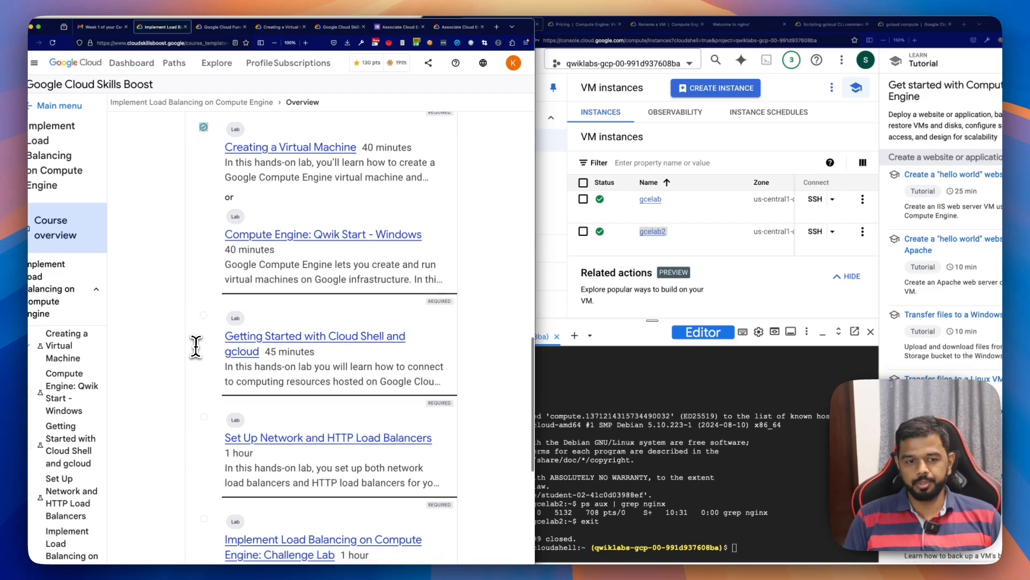